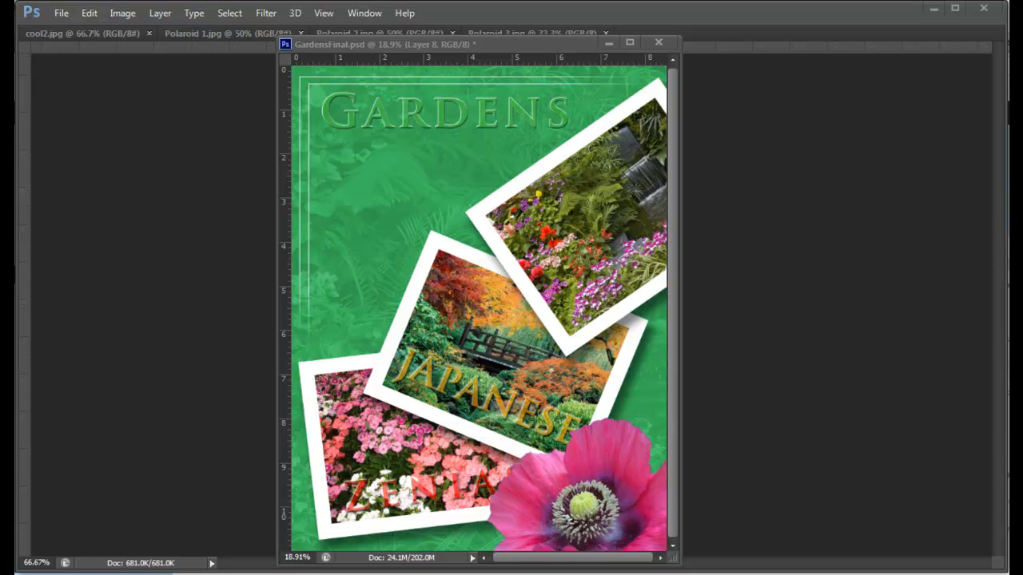
Step: Look through the open source images Polaroid 1, Polaroid 2, Polaroid 3 and cool2
key("f")
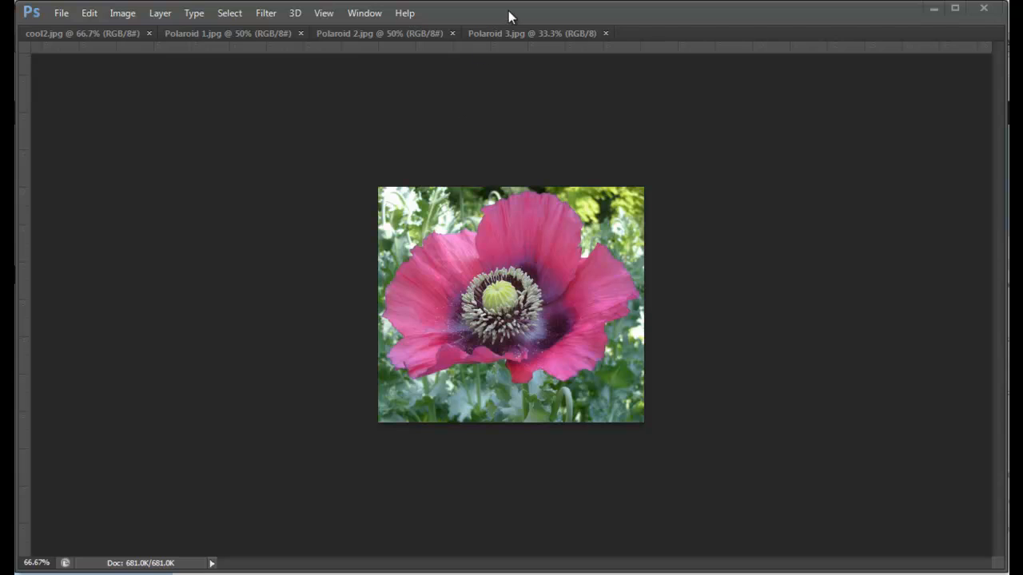
left_click(195, 35)
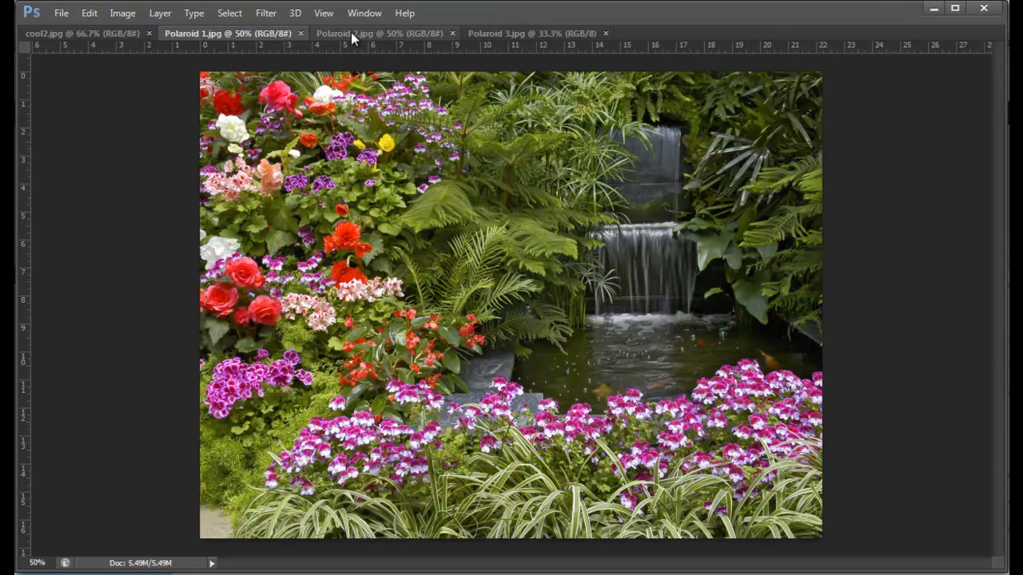
left_click(351, 33)
left_click(538, 32)
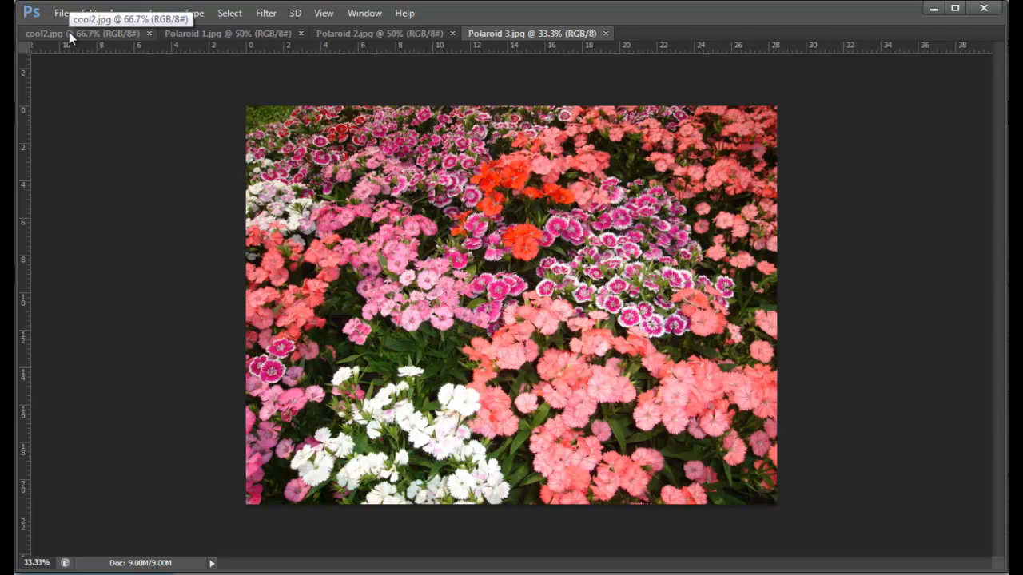
left_click(345, 32)
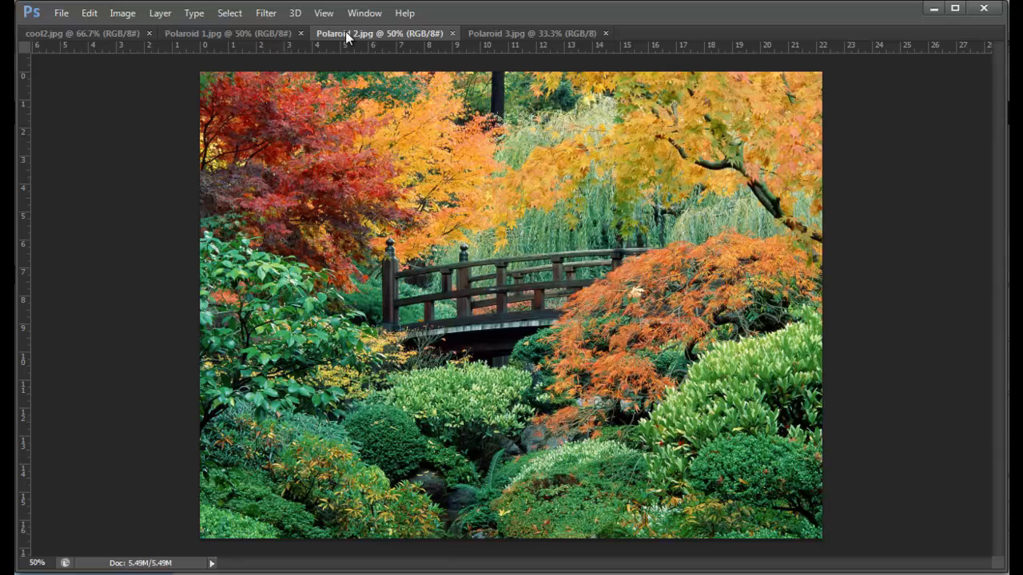
left_click(171, 33)
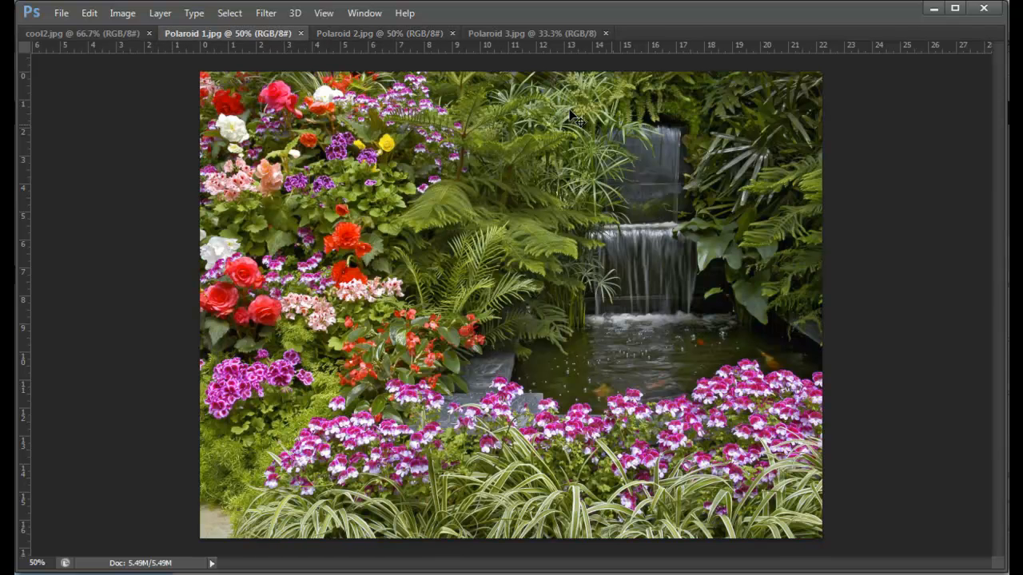
left_click(58, 33)
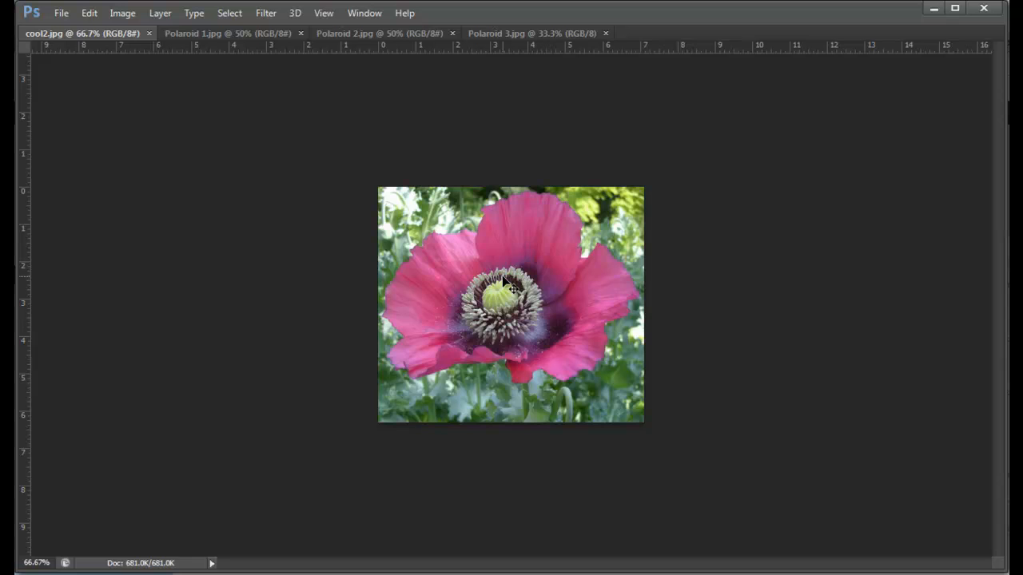
Step: Create a new U.S. Paper Letter document, 8.5 by 11 inches at 300 pixels/inch with a white background
key("ctrl+n")
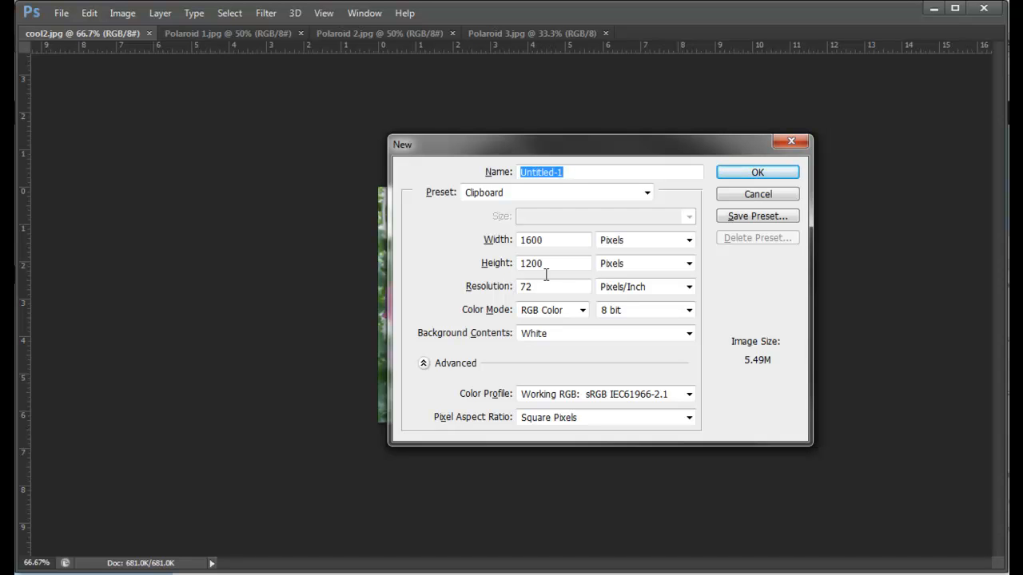
left_click(647, 194)
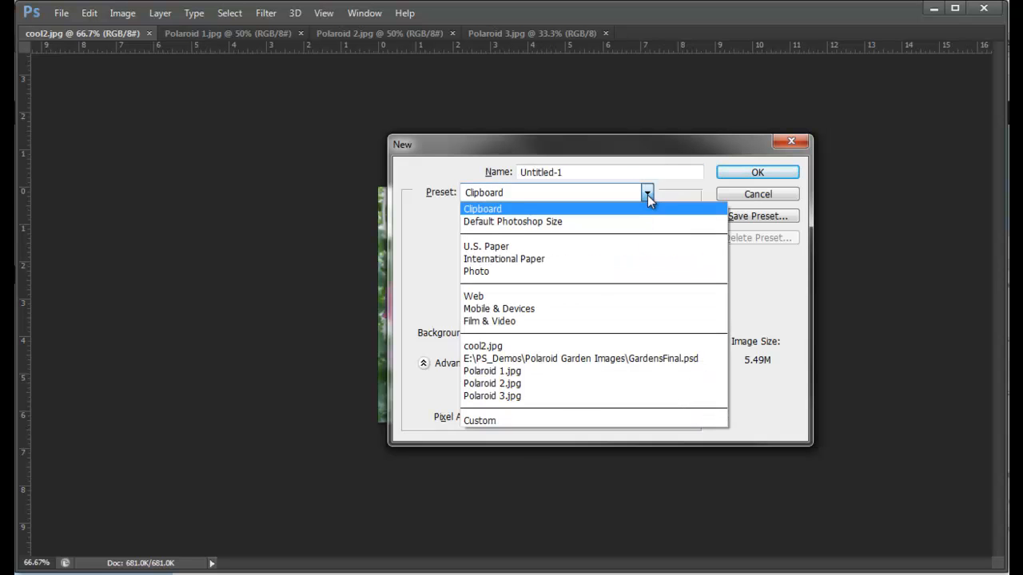
left_click(559, 247)
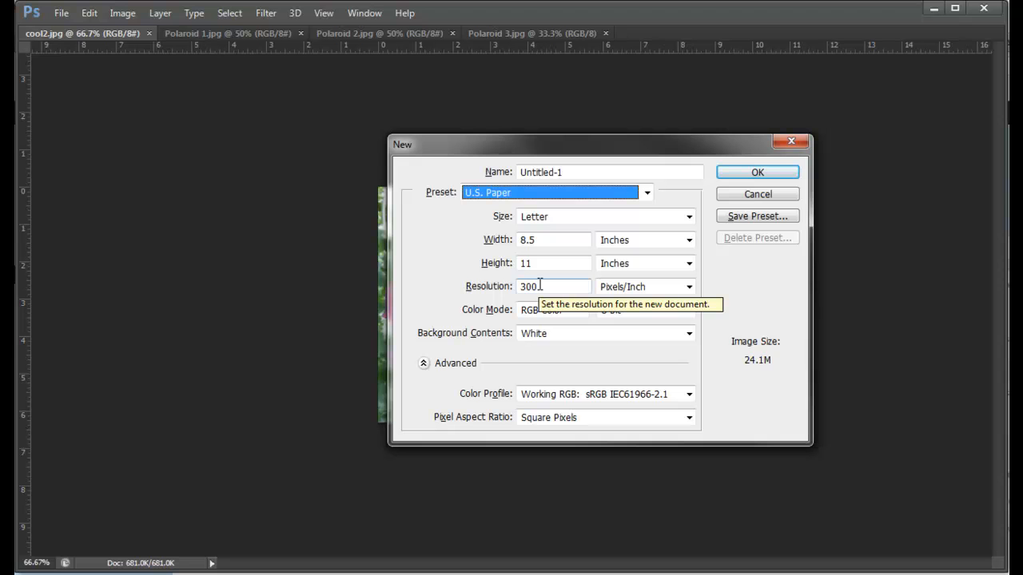
left_click(760, 172)
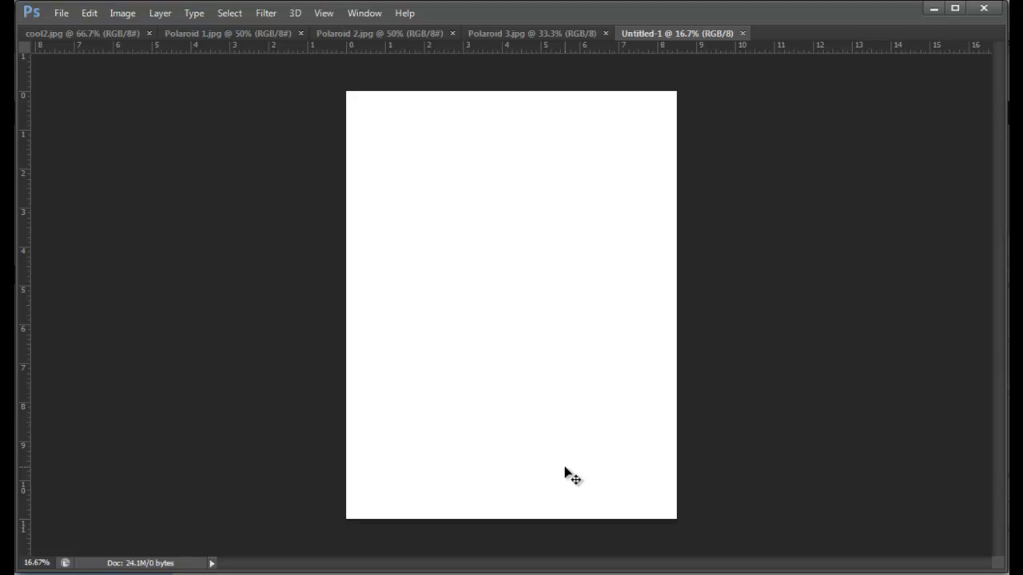
Step: Copy the Polaroid 3 image onto the center of the Untitled-1 page and close Polaroid 3.jpg
left_click(384, 32)
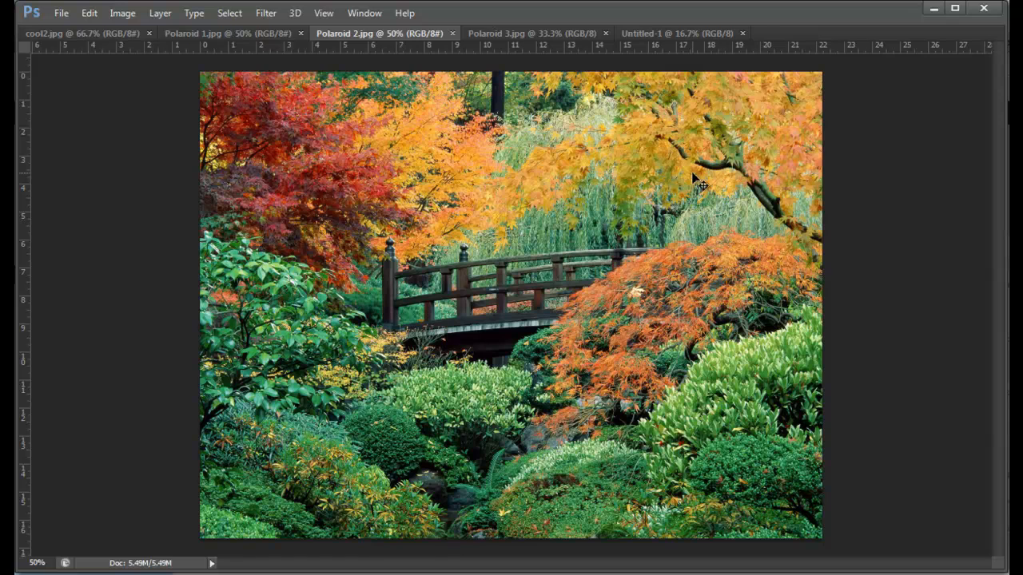
key("ctrl+Tab")
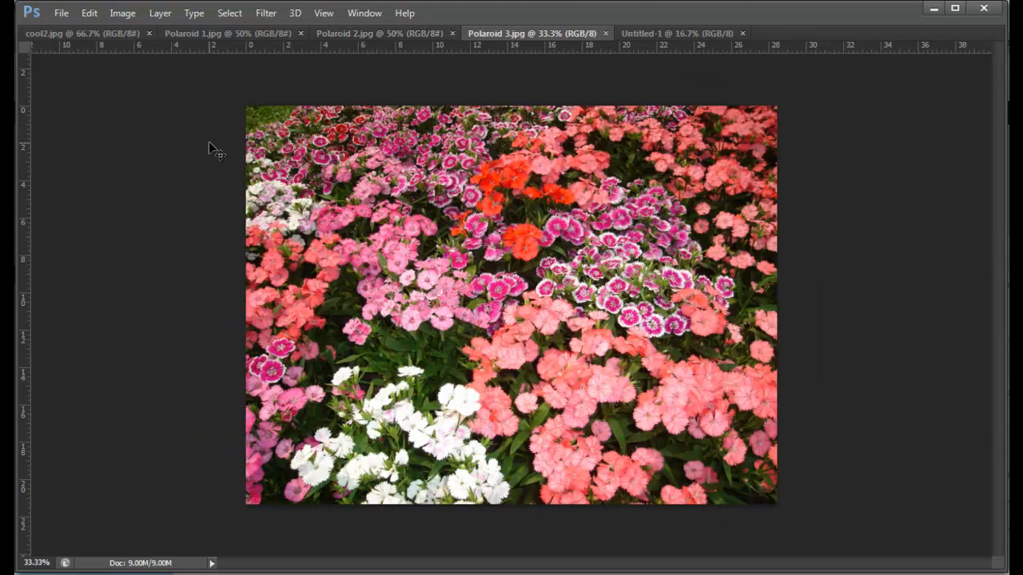
key("Tab")
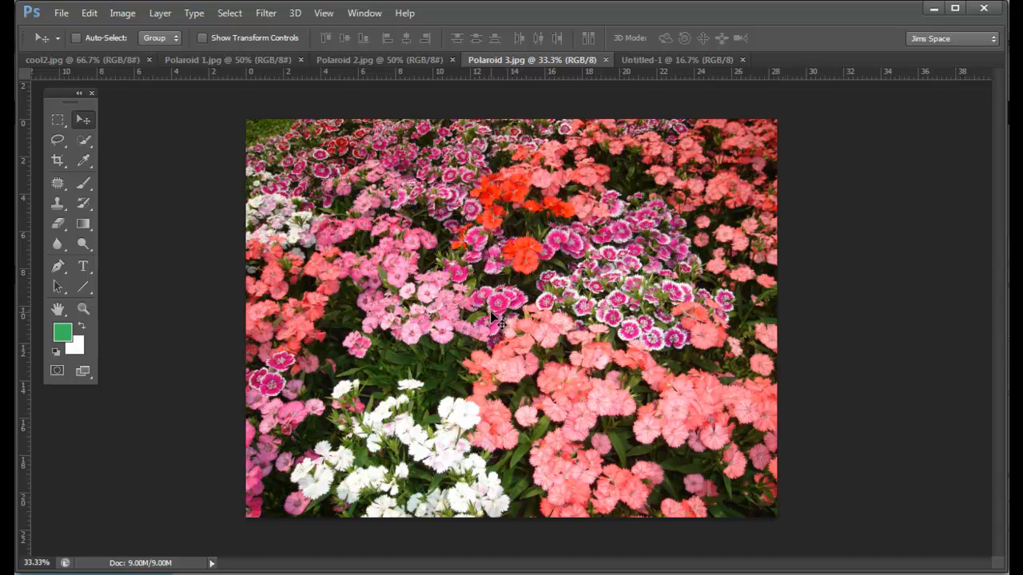
left_click_drag(500, 320, 497, 353)
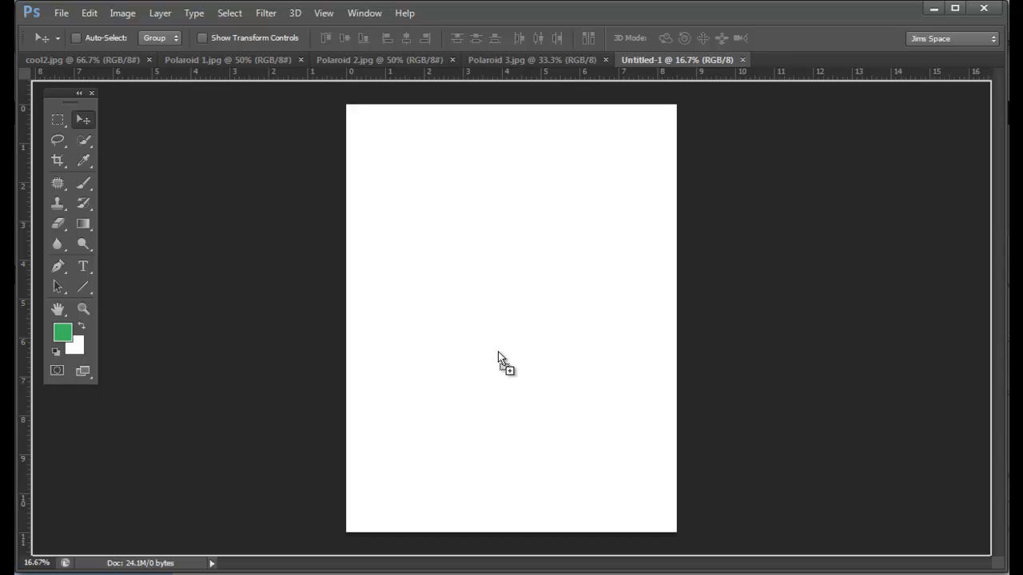
left_click_drag(498, 353, 499, 347)
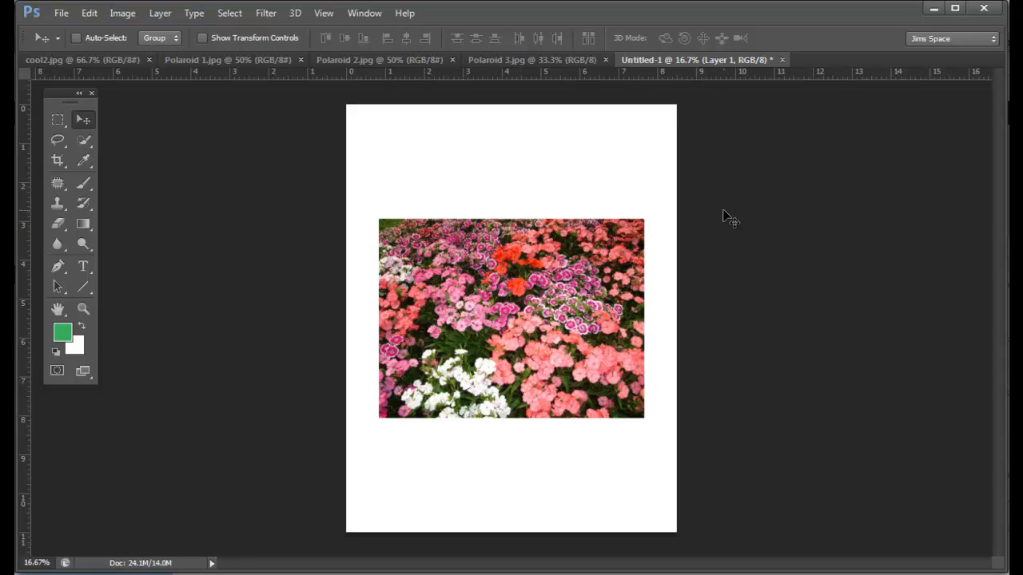
left_click(508, 59)
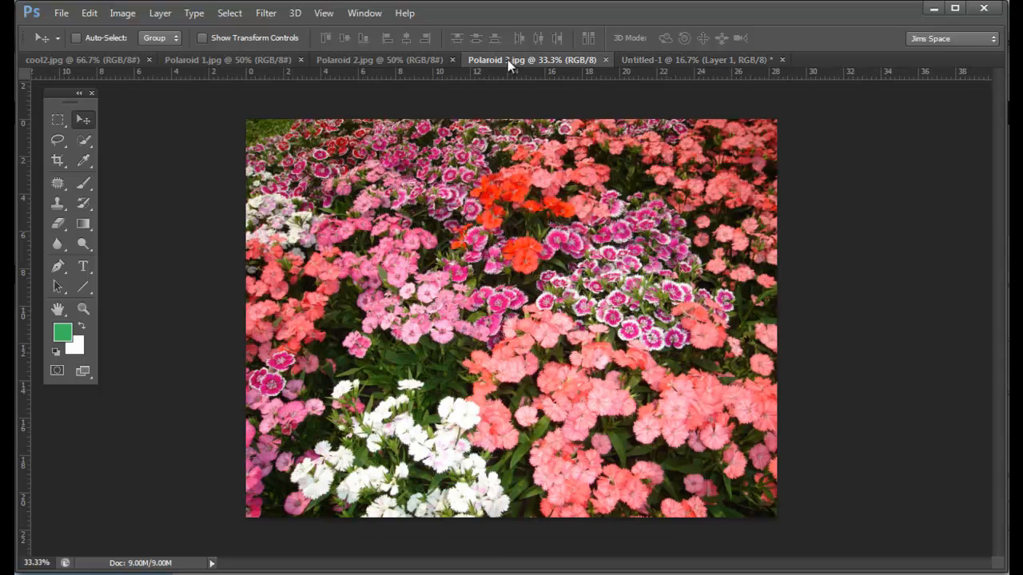
left_click(606, 59)
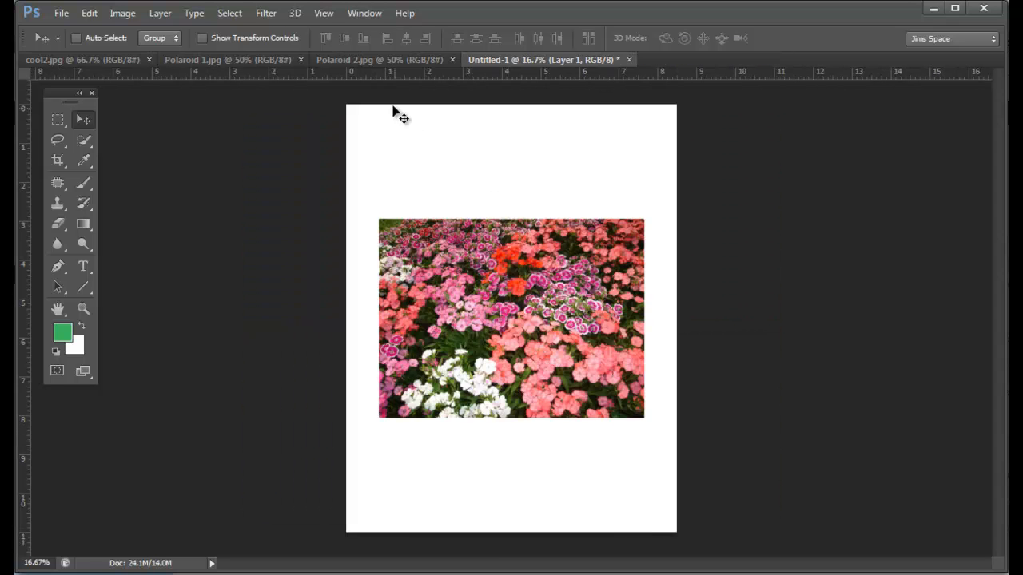
Step: Copy the whole Polaroid 2 image, close its file and paste it into the Untitled-1 document
left_click(356, 61)
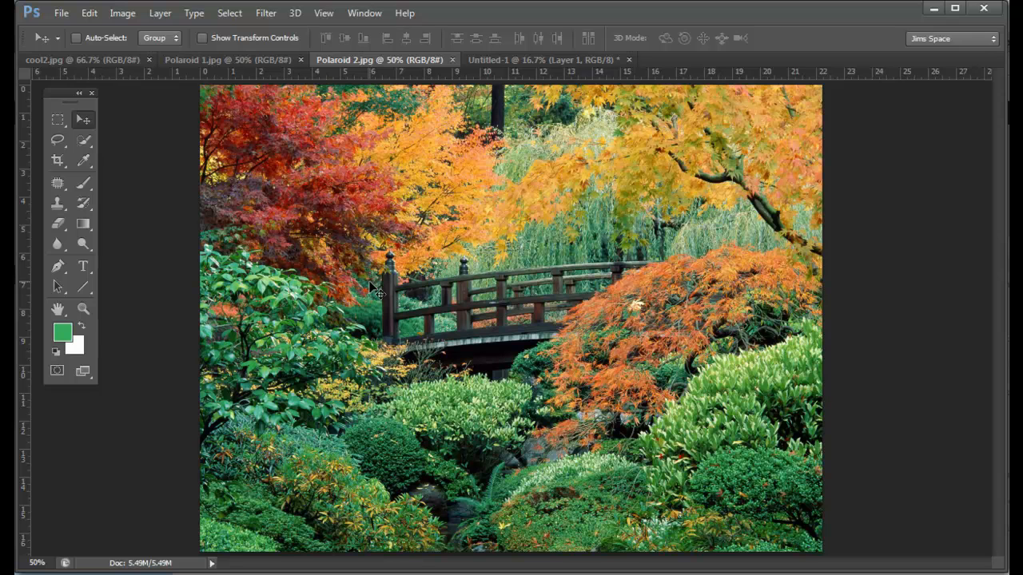
key("ctrl+a")
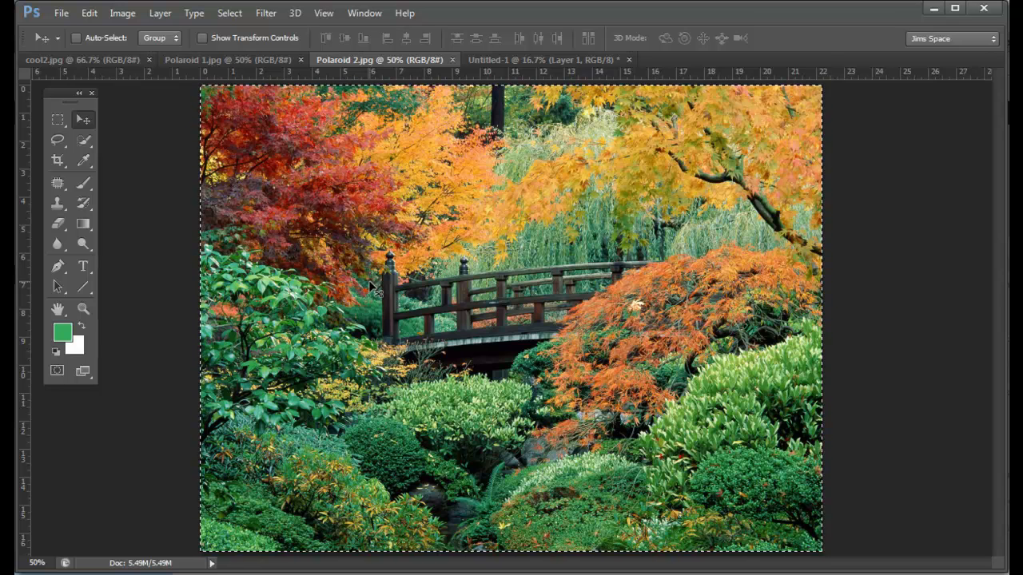
key("ctrl+w")
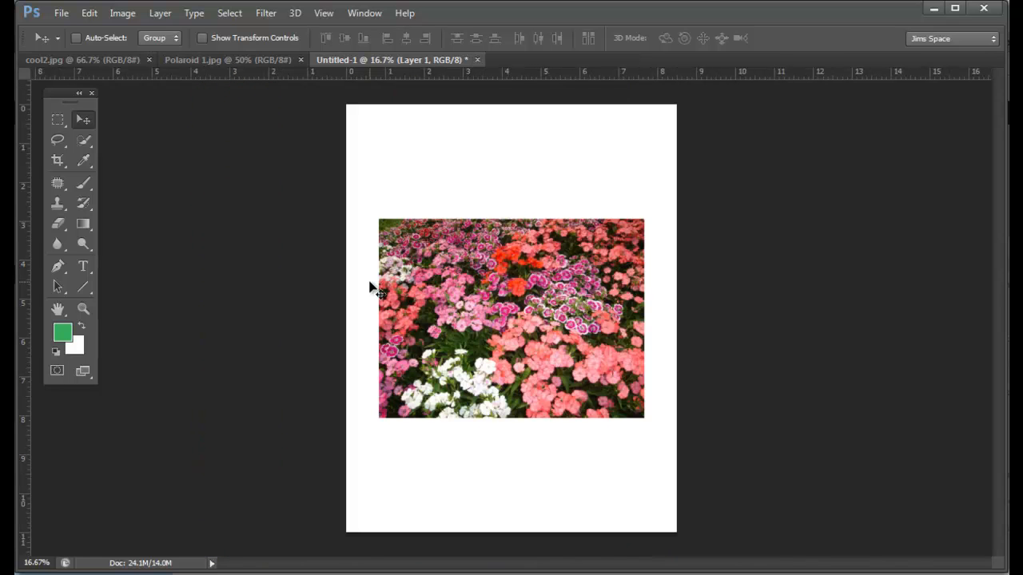
key("ctrl+v")
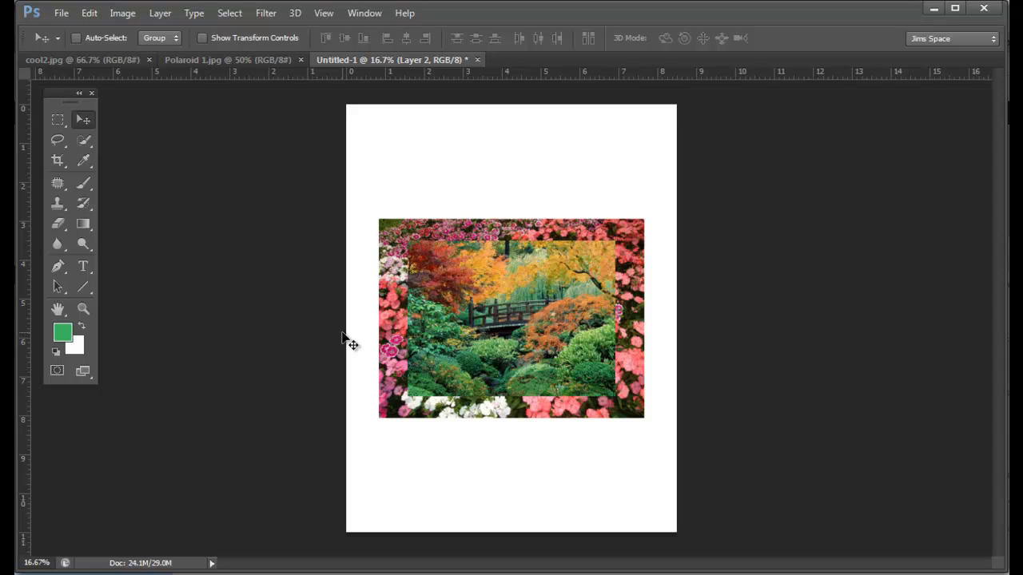
Step: Copy the whole Polaroid 1 image, close its file and paste it into the Untitled-1 document
left_click(206, 60)
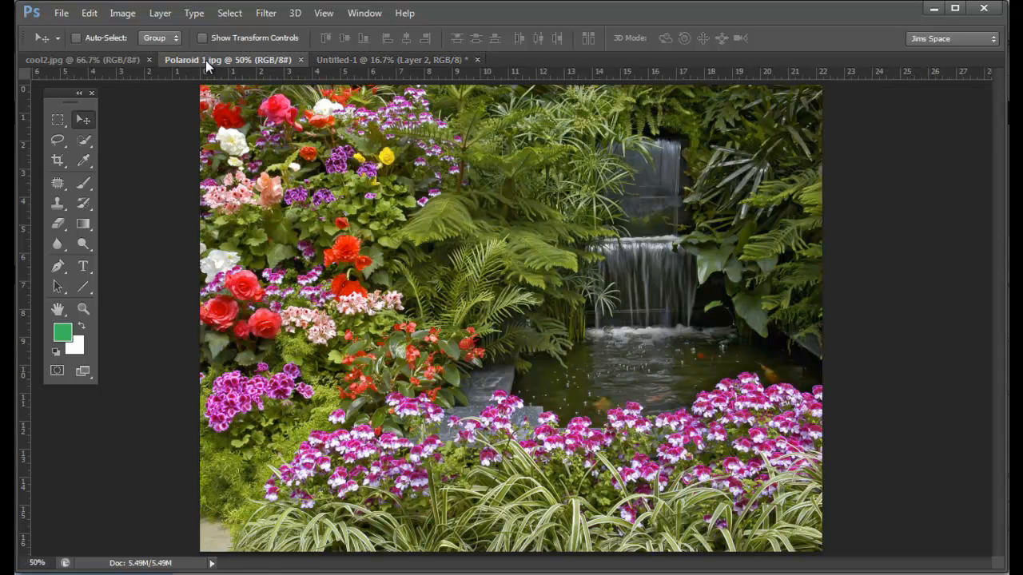
key("ctrl+a")
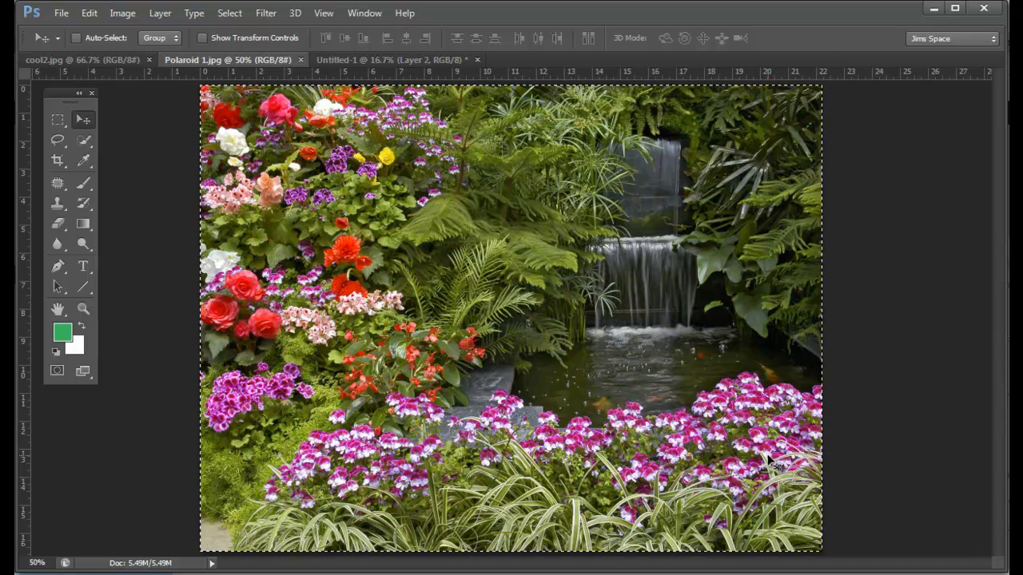
key("ctrl+w")
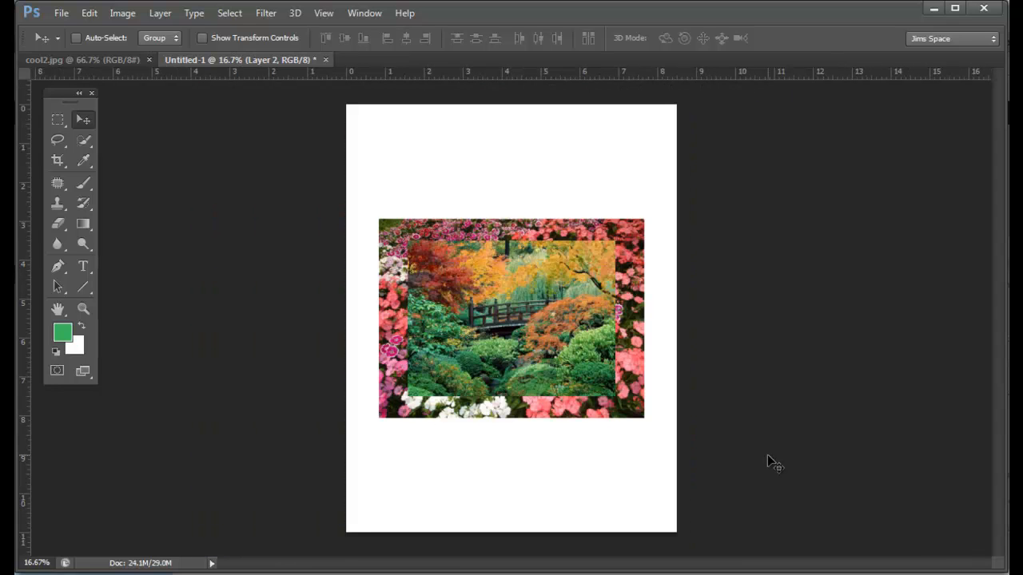
key("ctrl+v")
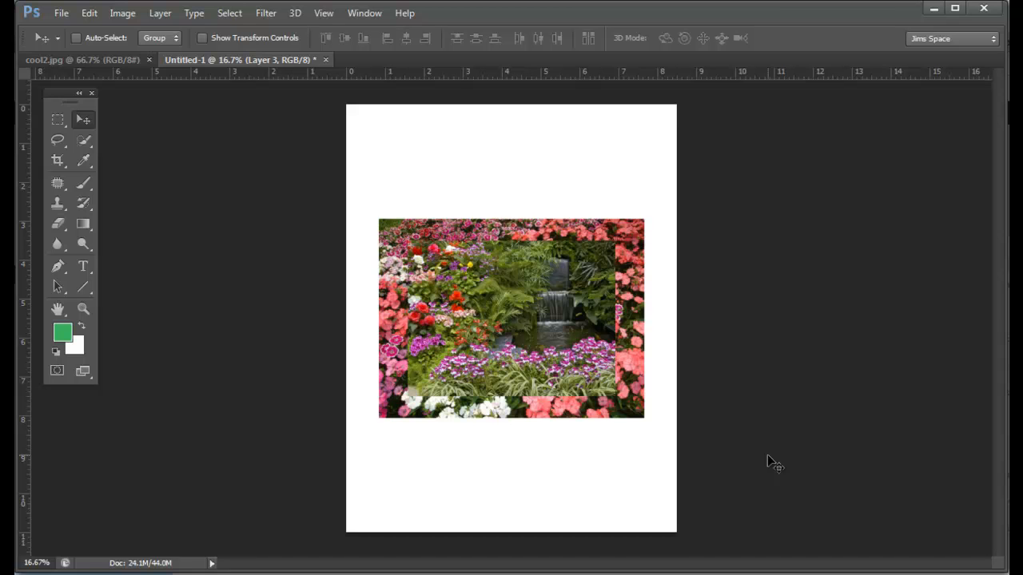
Step: Copy the whole cool2 flower image, close its file and paste it into the Untitled-1 document
left_click(80, 60)
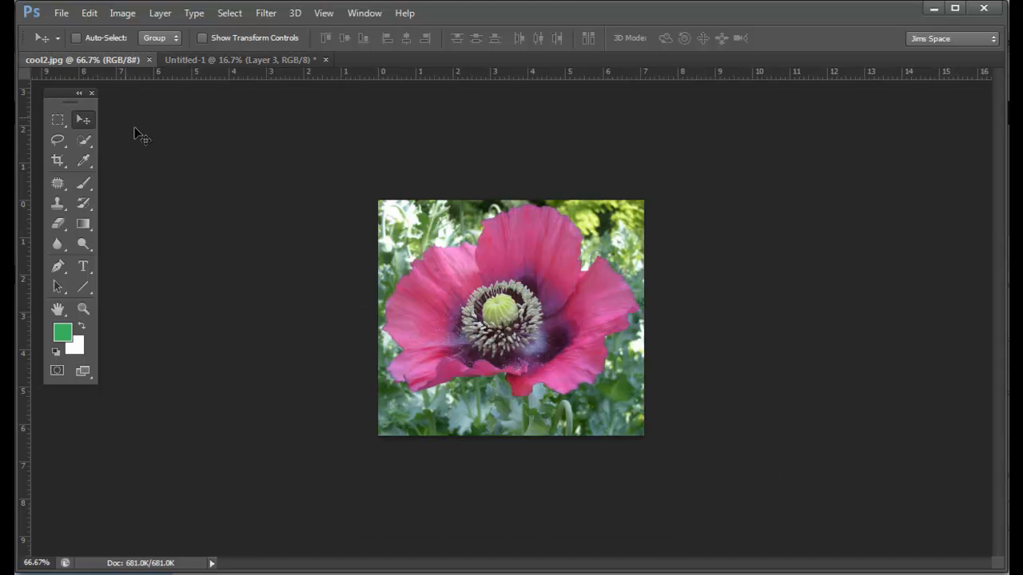
key("ctrl+a")
key("ctrl+w")
key("ctrl+v")
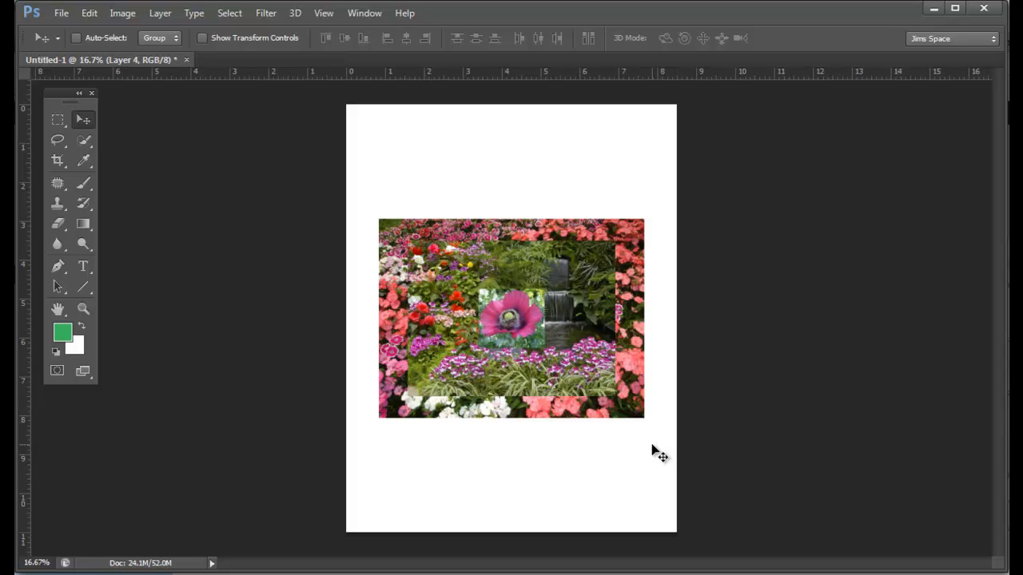
Step: Display the layer list and hide Layers 4, 2 and 1, keeping the waterfall Layer 3 and the Background visible
key("F7")
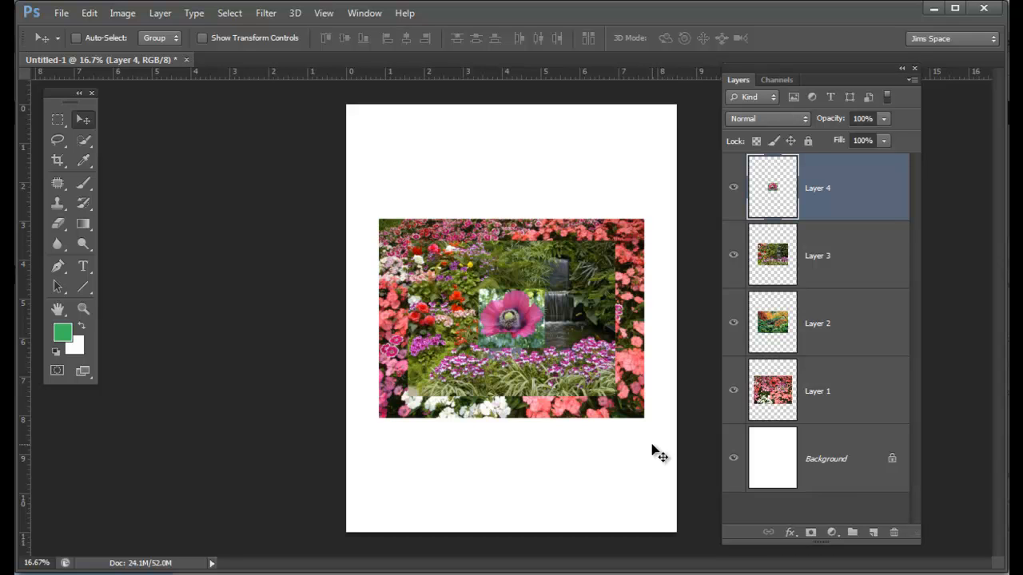
left_click(732, 188)
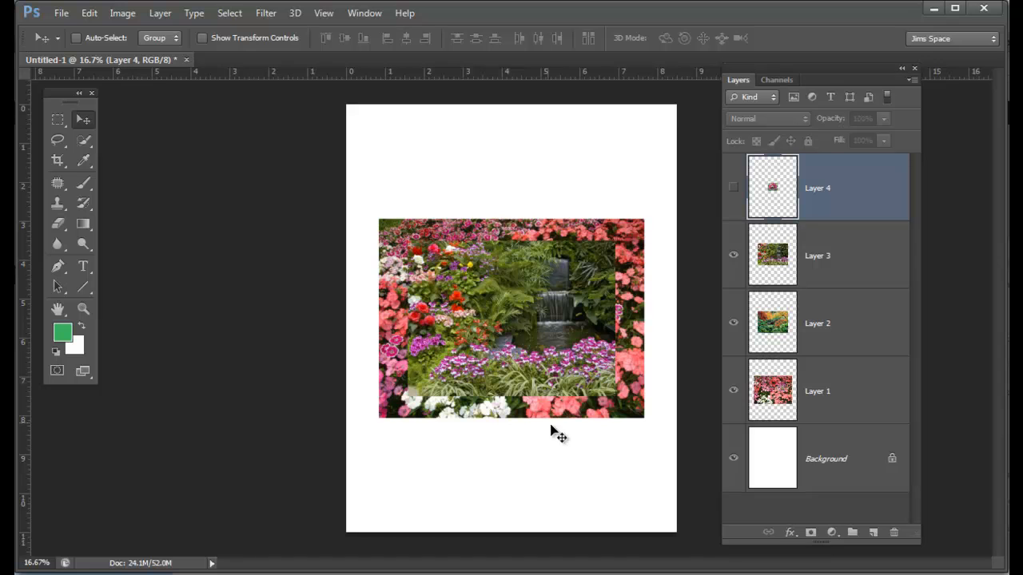
left_click(733, 256)
left_click(733, 256)
left_click(733, 324)
left_click(733, 392)
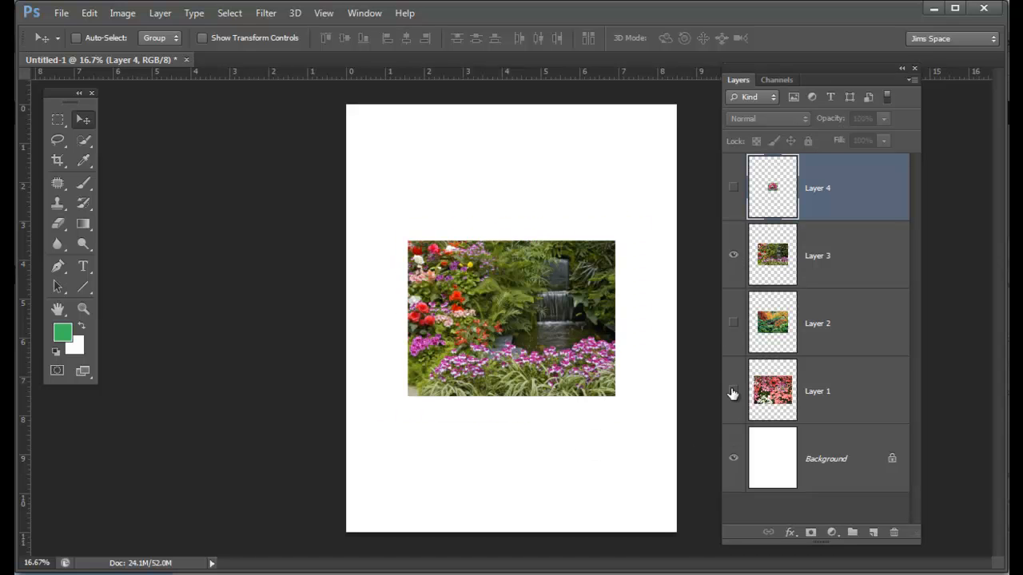
left_click(733, 256)
left_click(733, 256)
Step: Consult the GardensFinal.psd reference, duplicate the waterfall Layer 3 and move the copy directly above the Background layer
left_click_drag(1022, 120, 571, 77)
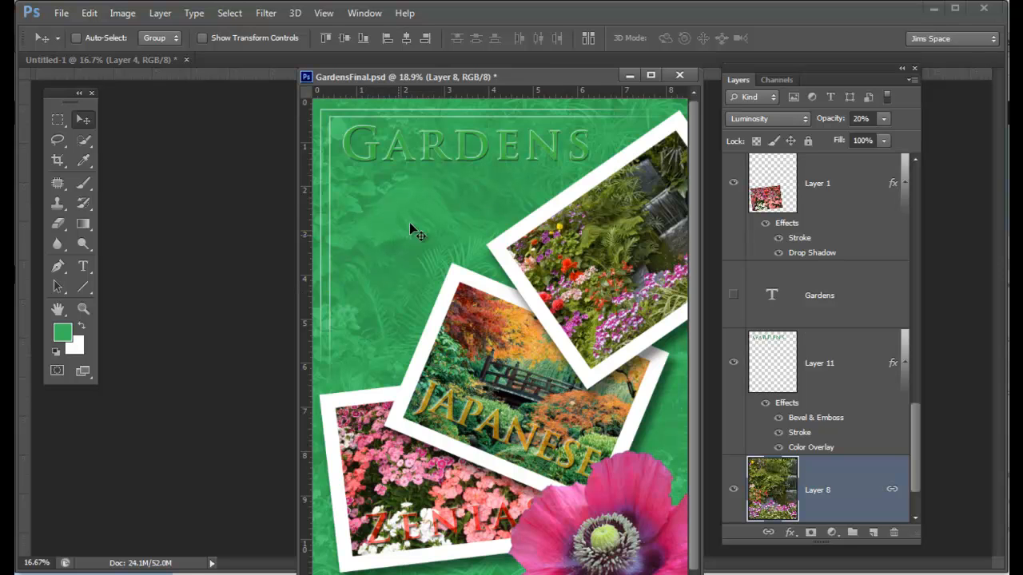
left_click_drag(540, 78, 1022, 200)
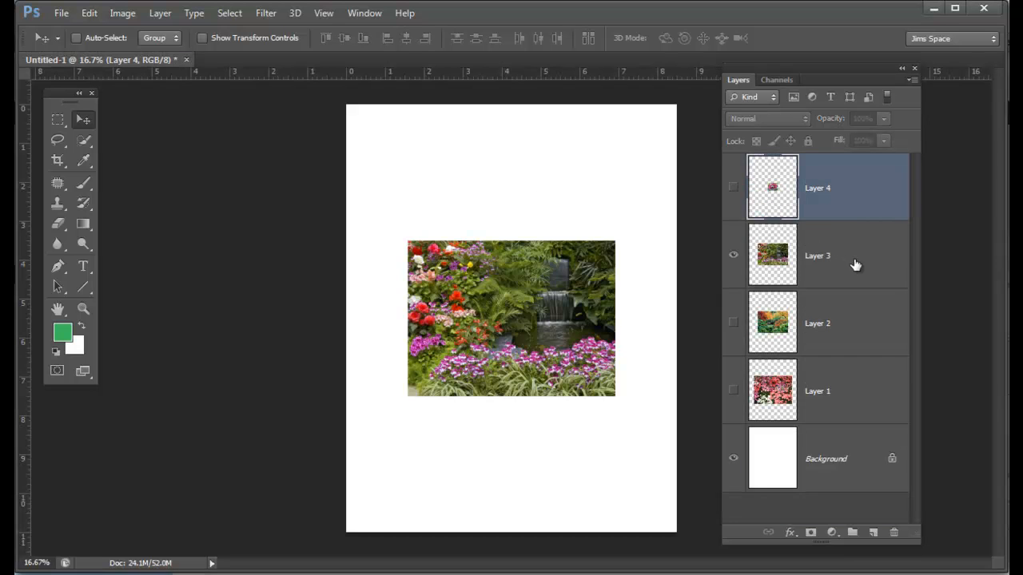
left_click(852, 264)
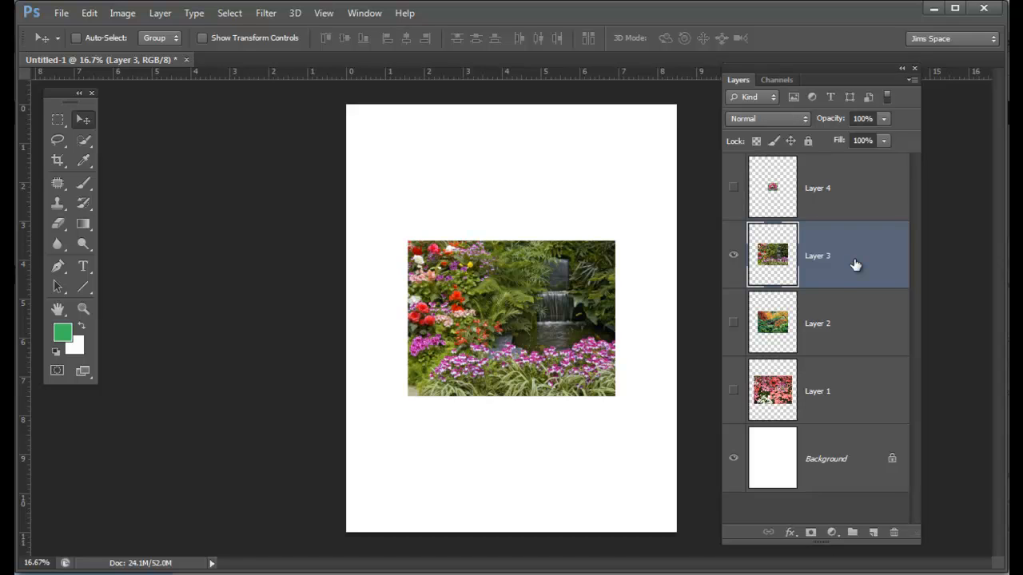
key("ctrl+j")
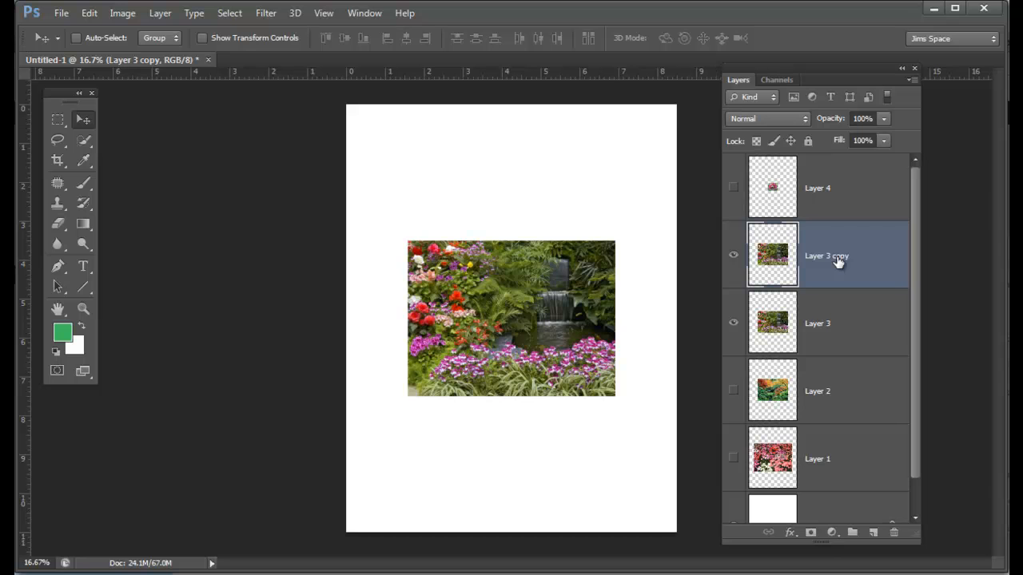
left_click_drag(856, 258, 852, 499)
left_click_drag(855, 270, 845, 494)
left_click_drag(917, 406, 919, 473)
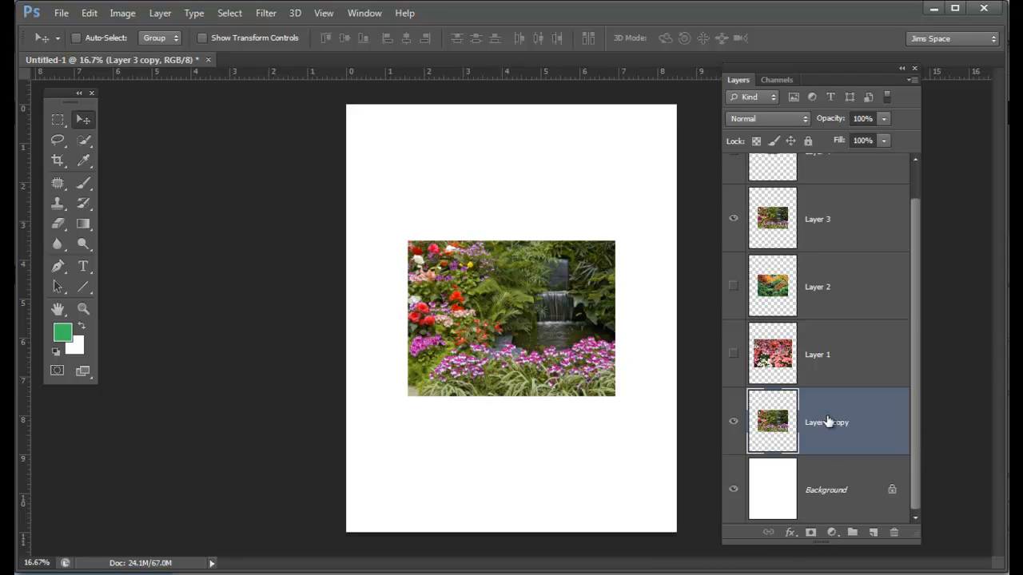
Step: Hide Layer 3, enlarge the waterfall Layer 3 copy to about 409% and shift it left to show more of the waterfall
left_click(733, 218)
left_click(733, 491)
left_click(733, 490)
key("ctrl+t")
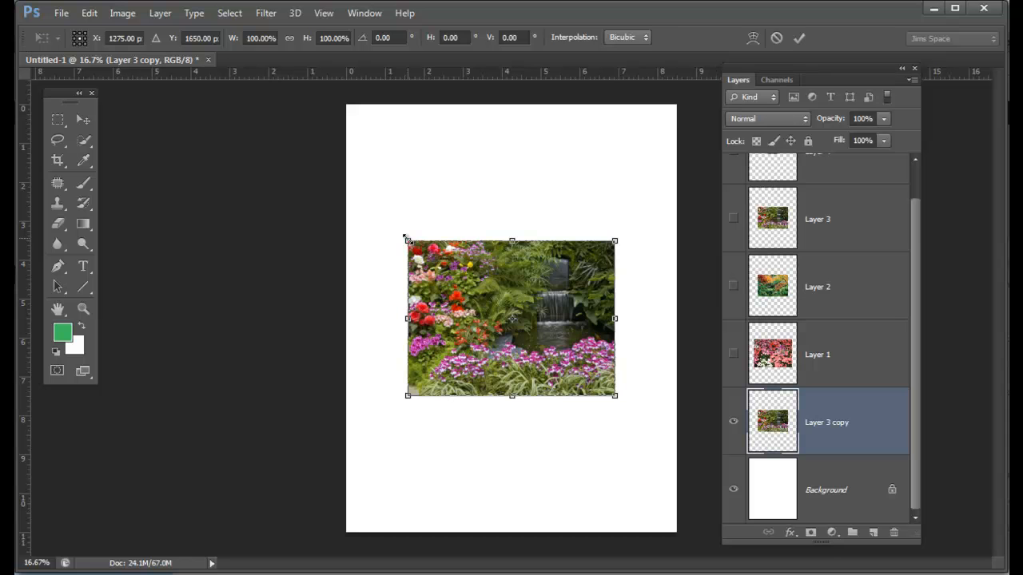
left_click_drag(406, 238, 4, 100)
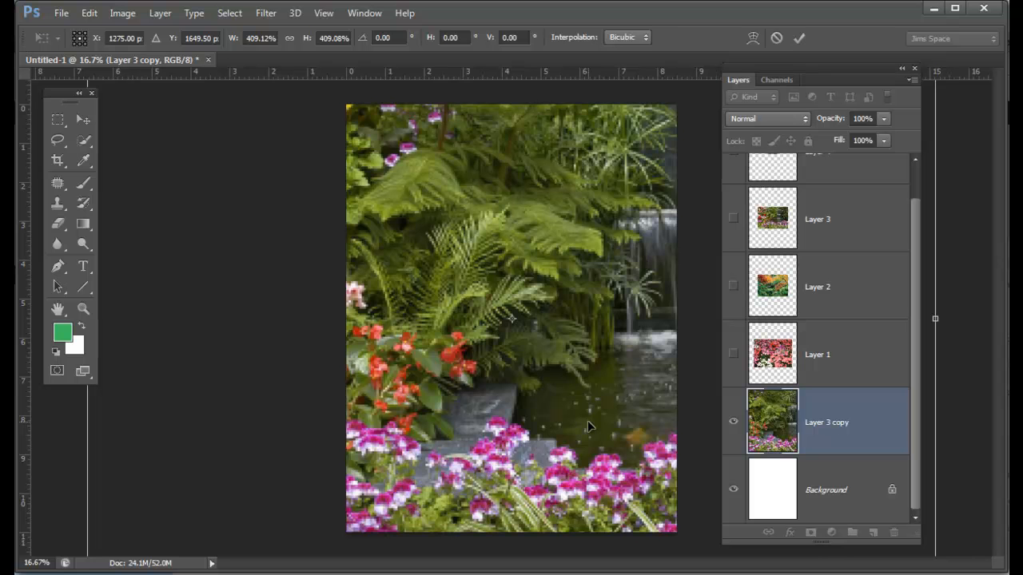
left_click_drag(609, 374, 569, 378)
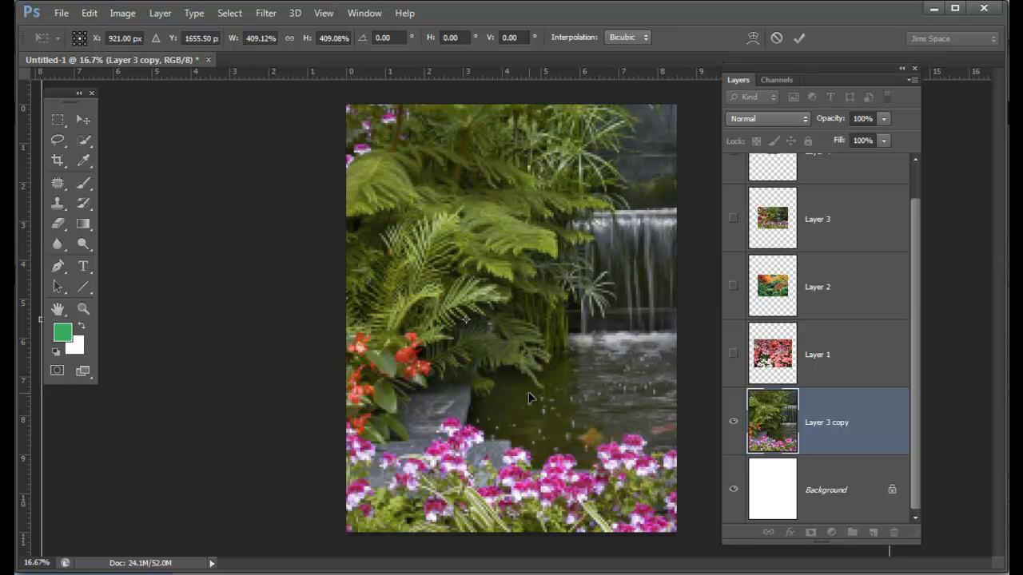
Step: Enlarge the waterfall copy further to about 502%, apply the transform and move the layer slightly up and right
key("ctrl+minus")
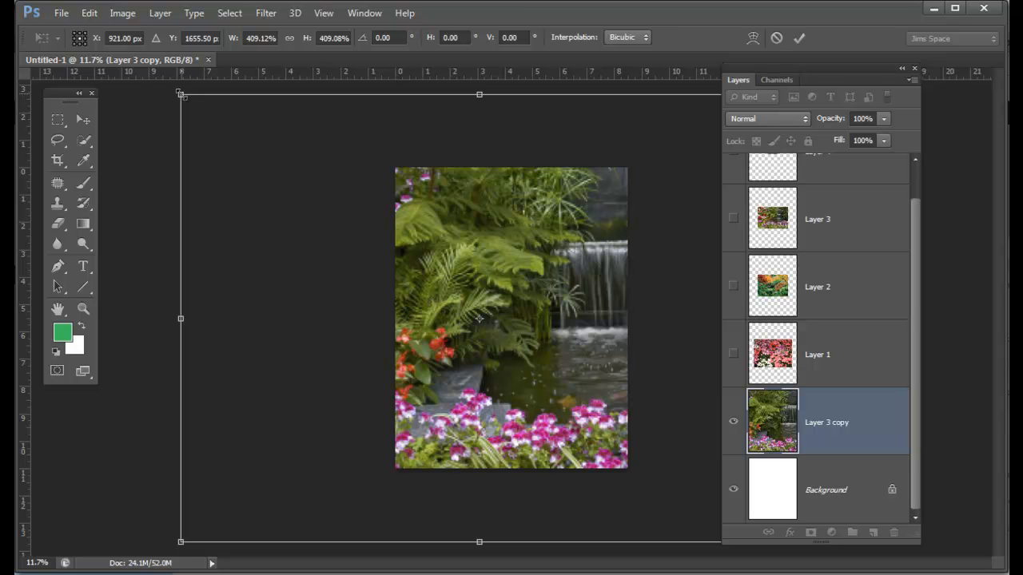
left_click_drag(181, 95, 100, 68)
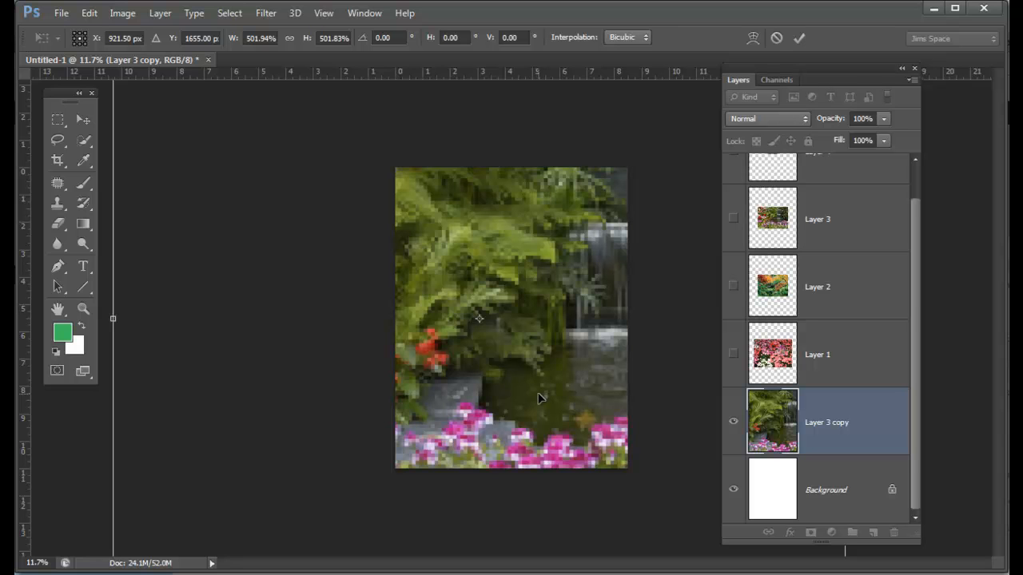
key("Return")
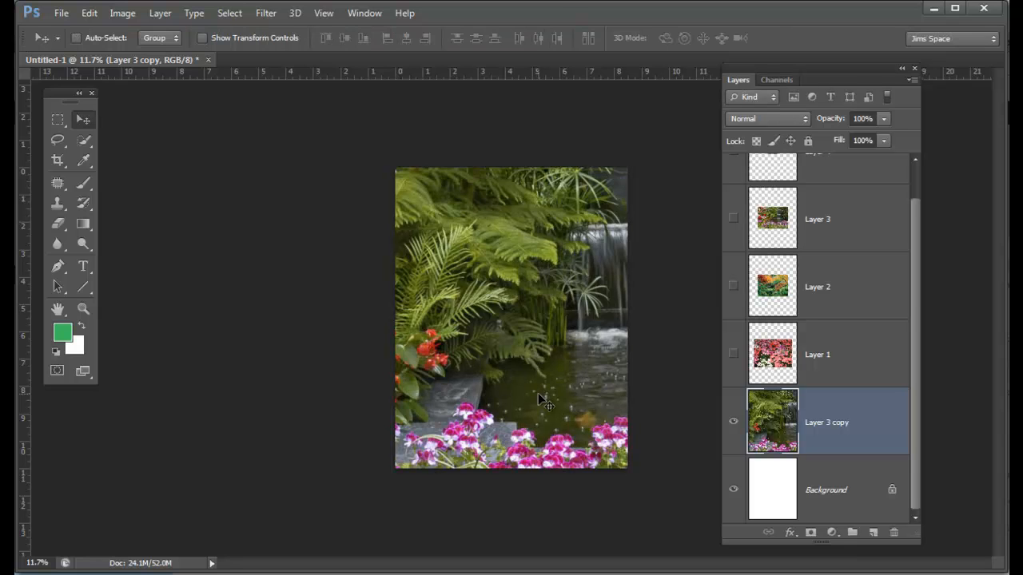
left_click_drag(538, 392, 547, 370)
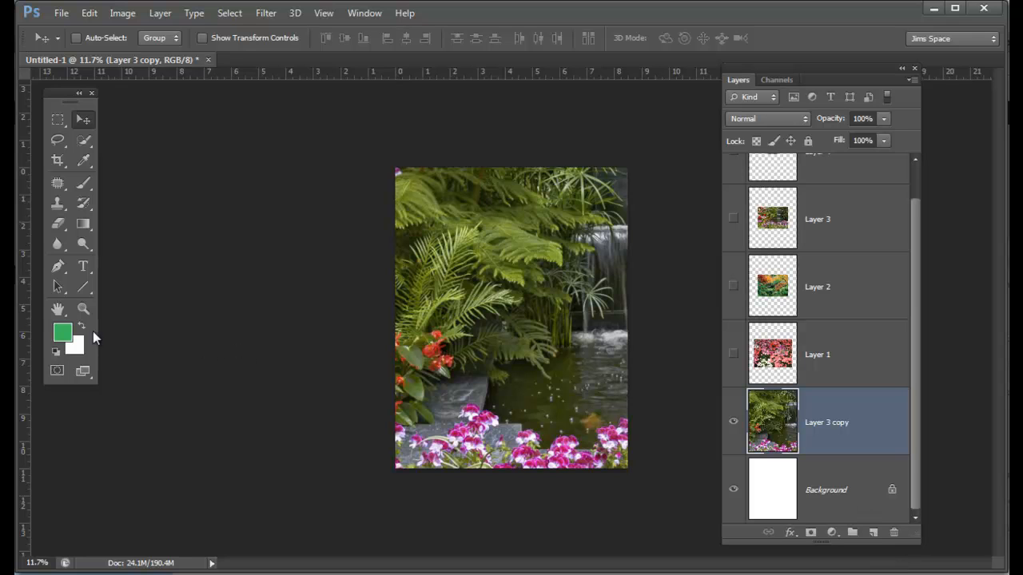
Step: Swap the colour swatches, select the Background layer and set the foreground colour to RGB 30, 184, 91
left_click(81, 326)
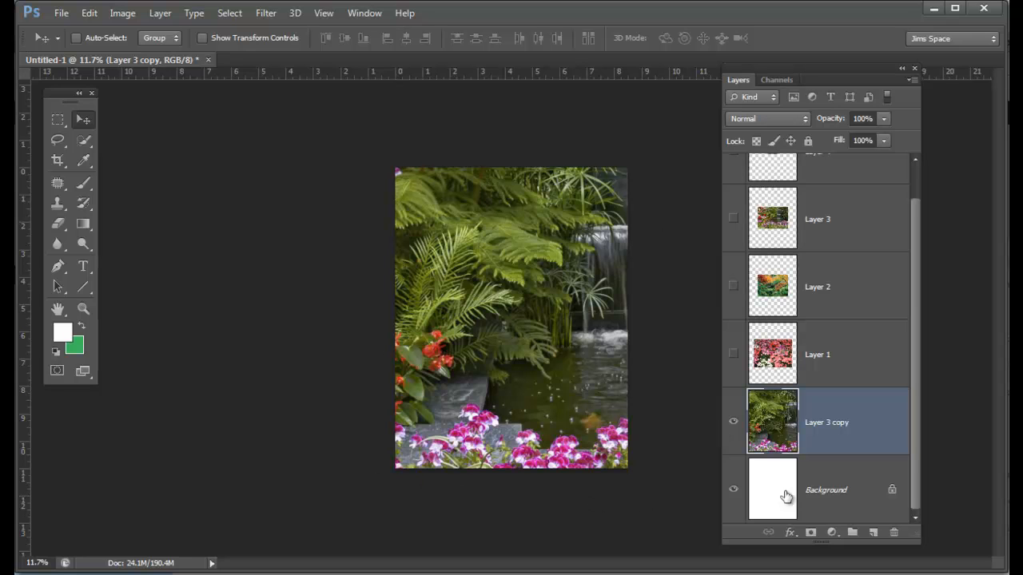
left_click(837, 500)
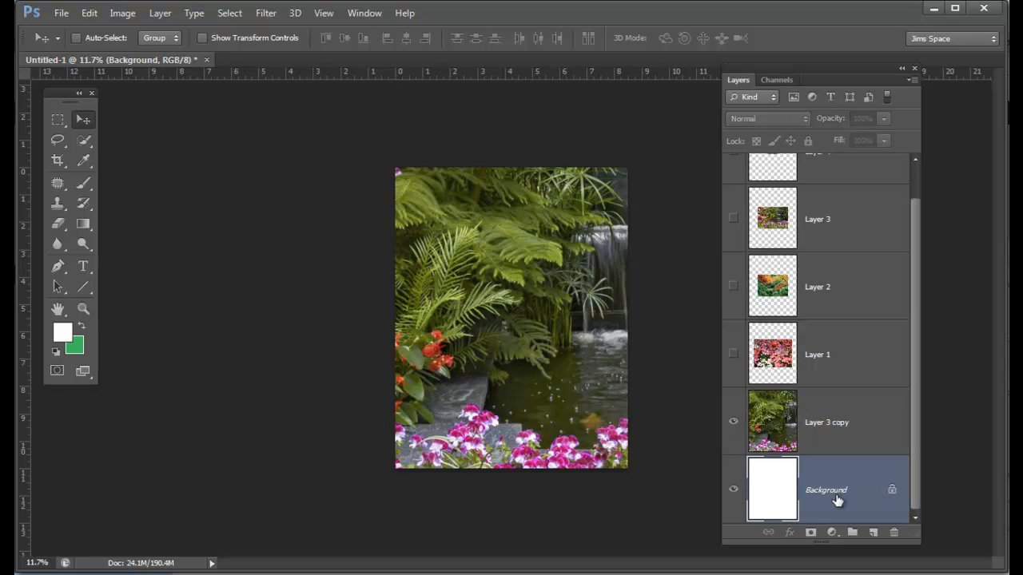
left_click(62, 335)
left_click_drag(317, 139, 369, 168)
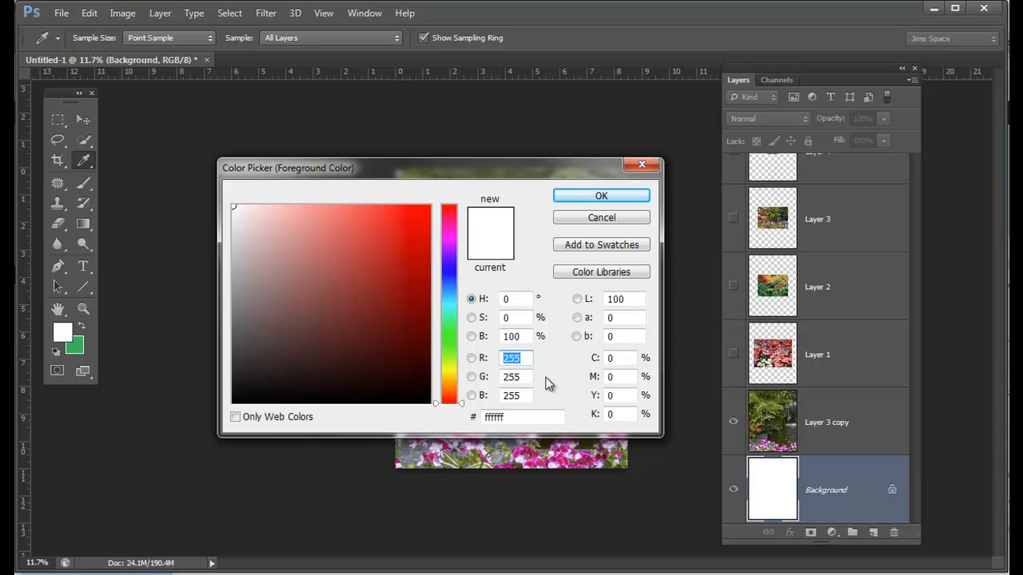
type("30")
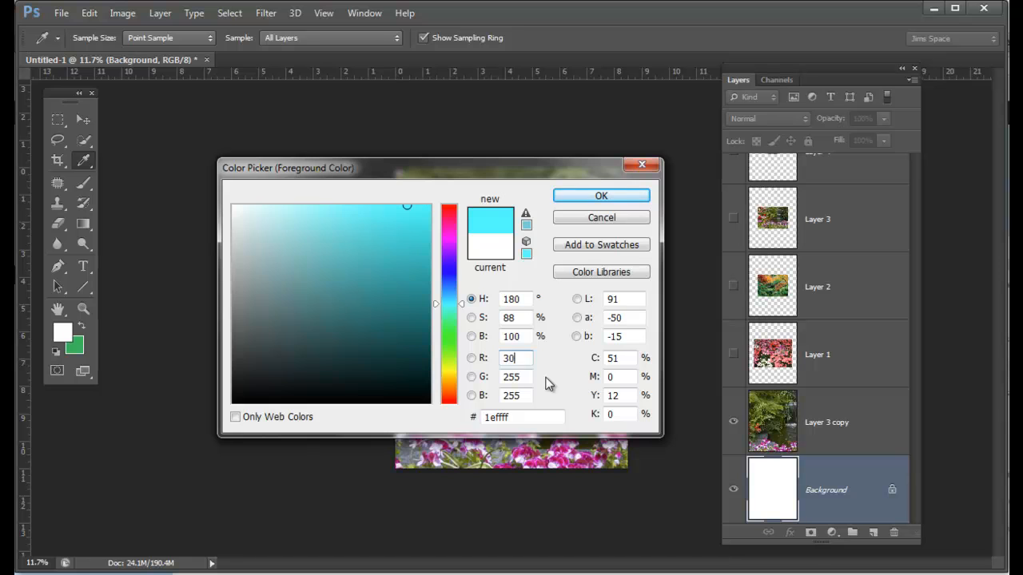
key("Tab")
type("184")
key("Tab")
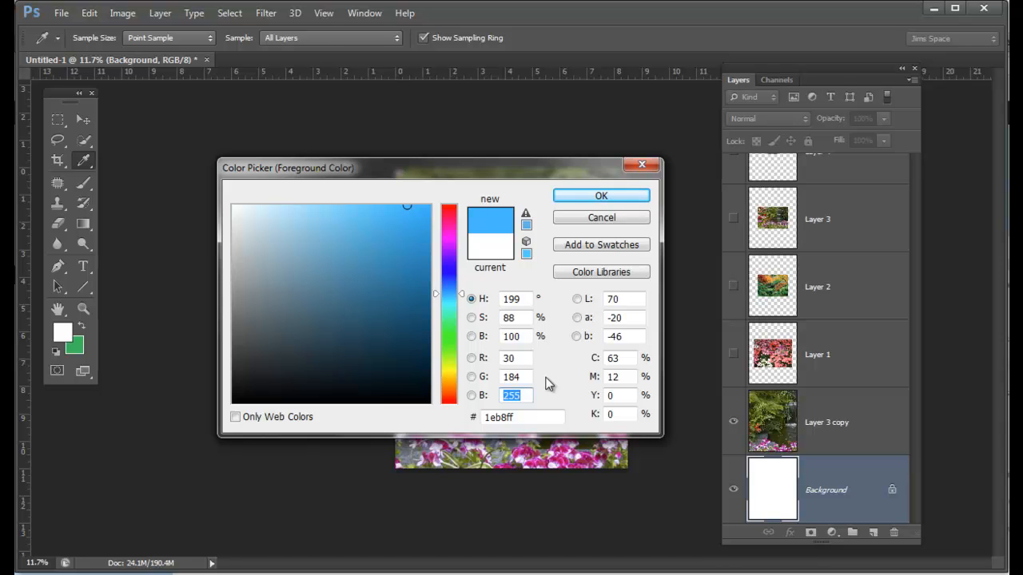
type("91")
key("Tab")
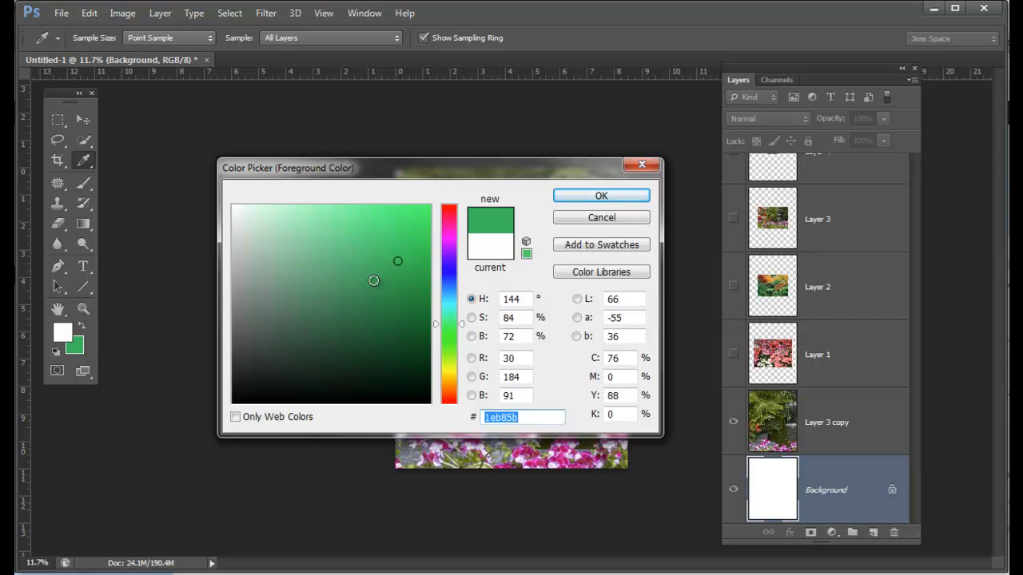
left_click(602, 198)
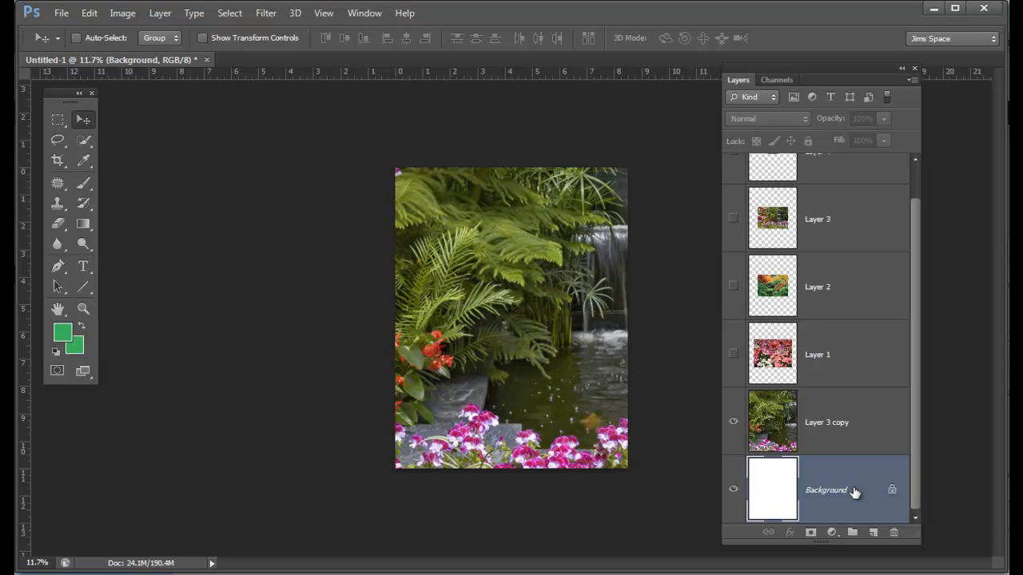
Step: Fill the Background layer with the green foreground colour and check it by briefly hiding the Layer 3 copy
key("alt+BackSpace")
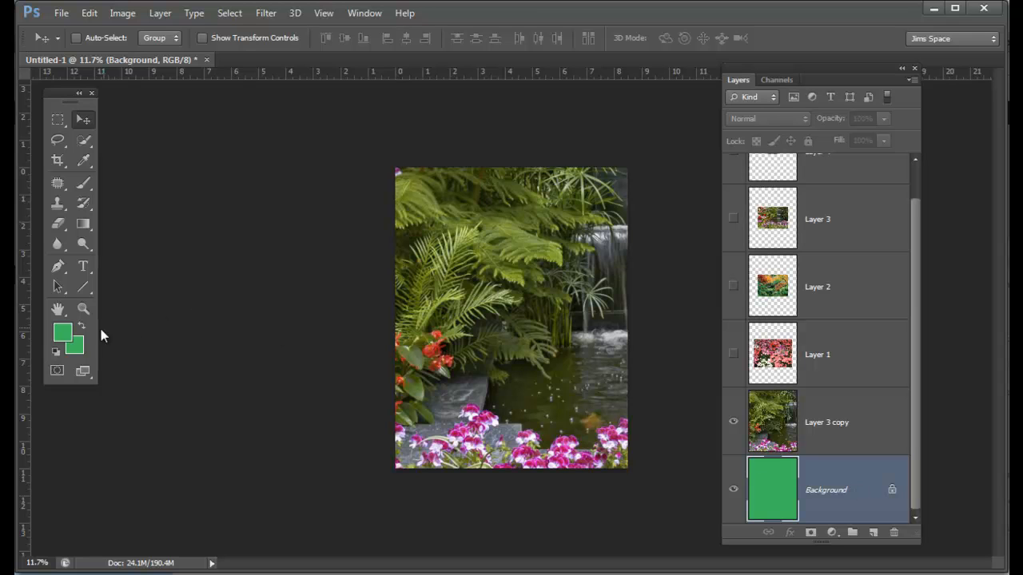
left_click(734, 422)
left_click(733, 422)
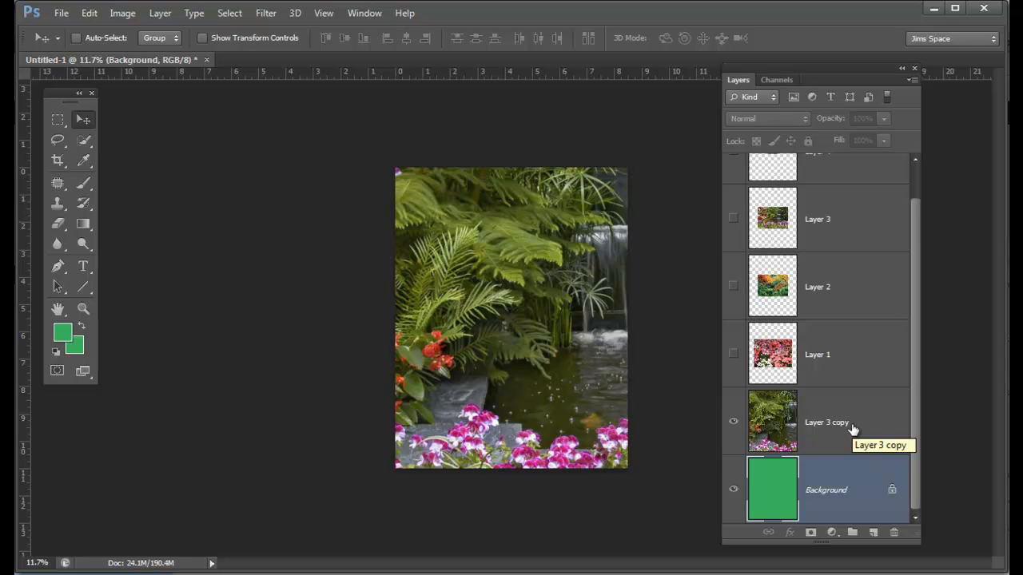
Step: Try the blend modes on the Layer 3 copy, settle on Luminosity and lower its opacity to 25%
left_click(827, 423)
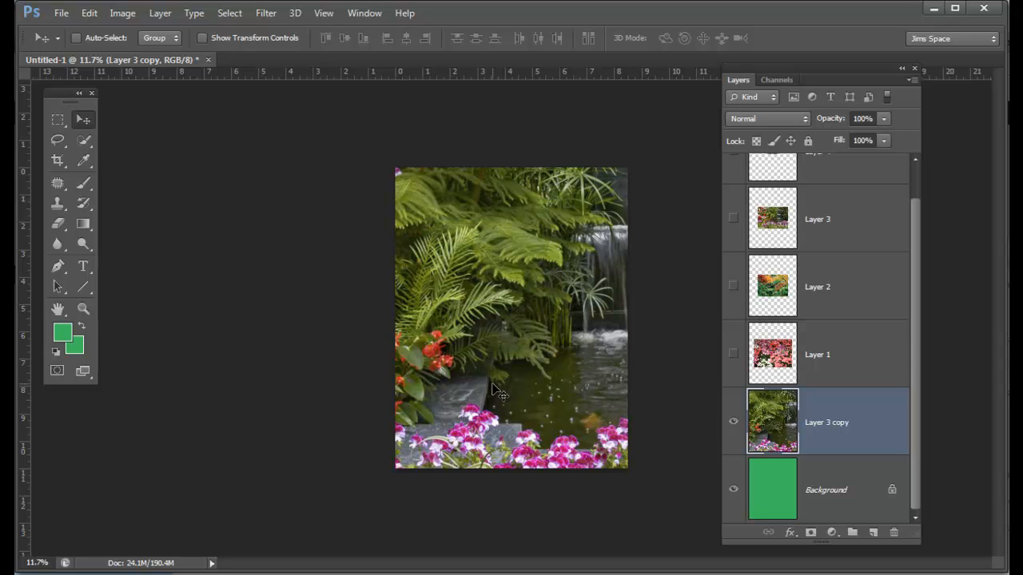
left_click(805, 119)
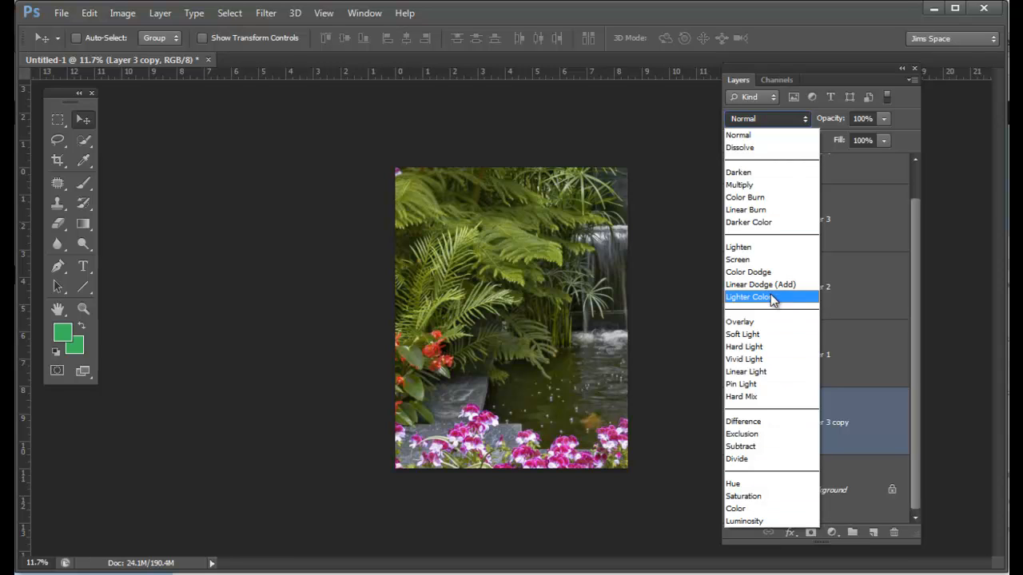
left_click(764, 173)
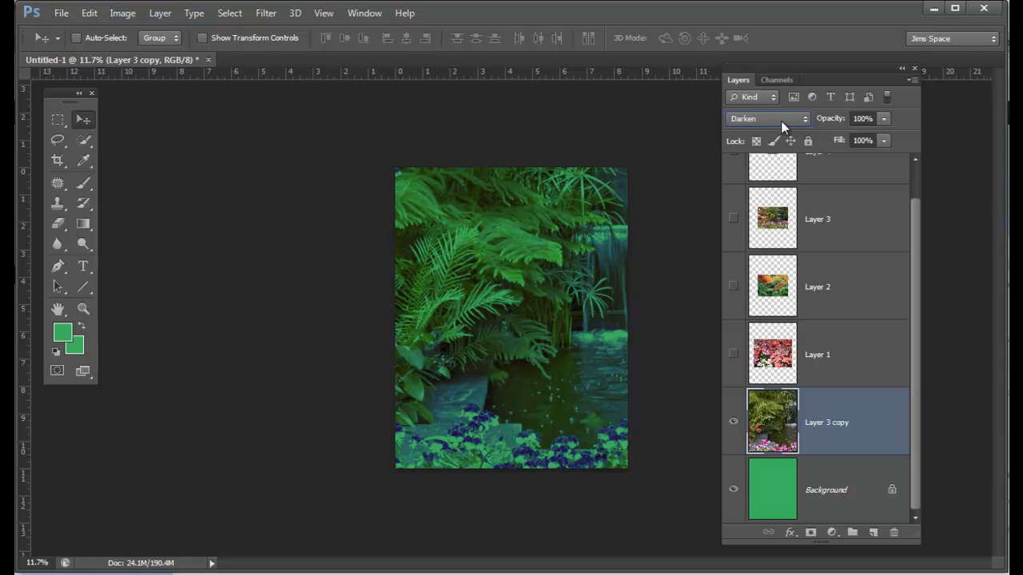
scroll(780, 121, "down", 1)
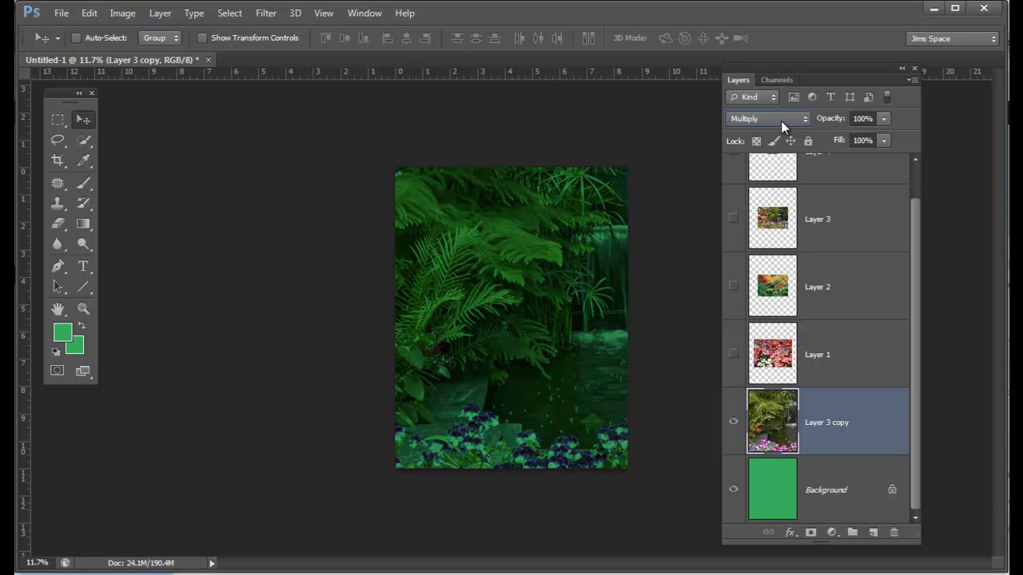
scroll(781, 121, "down", 1)
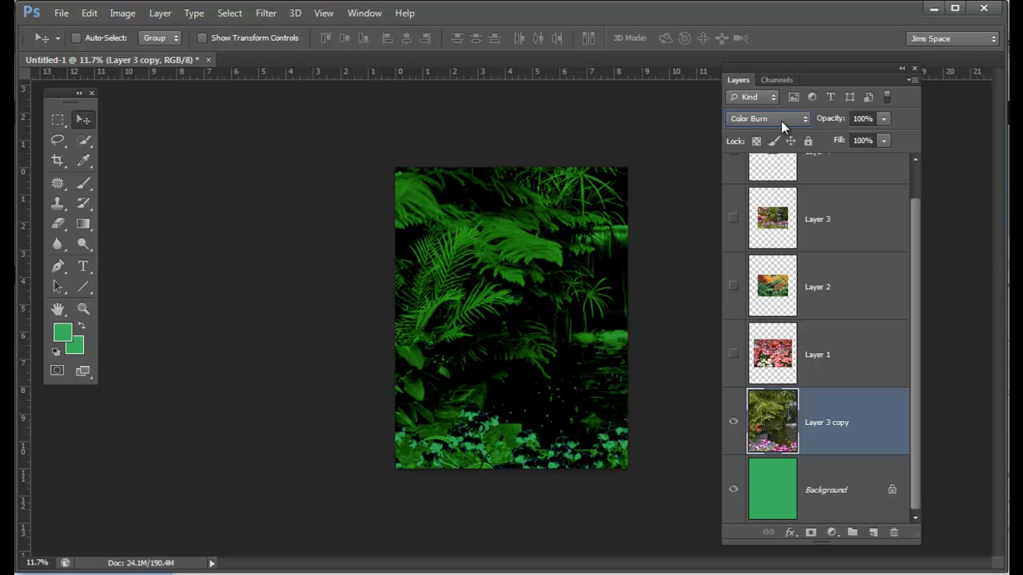
scroll(781, 120, "down", 1)
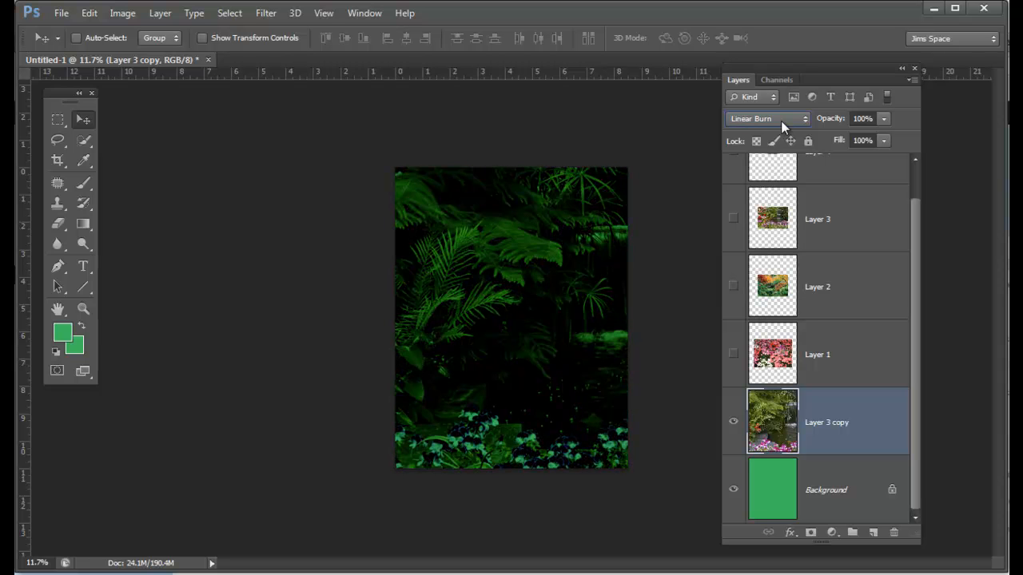
scroll(781, 121, "down", 1)
scroll(781, 121, "down", 3)
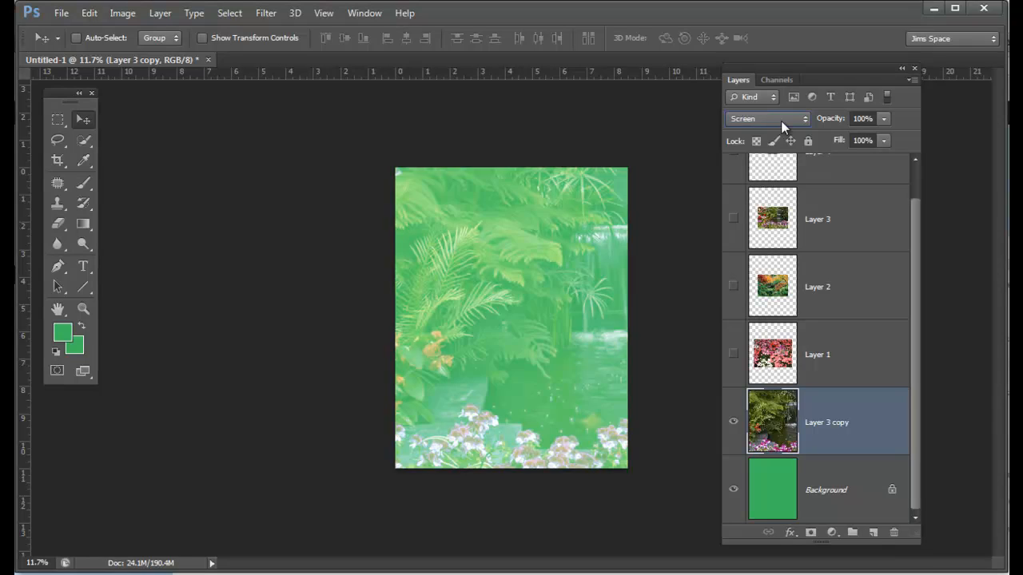
scroll(781, 121, "down", 3)
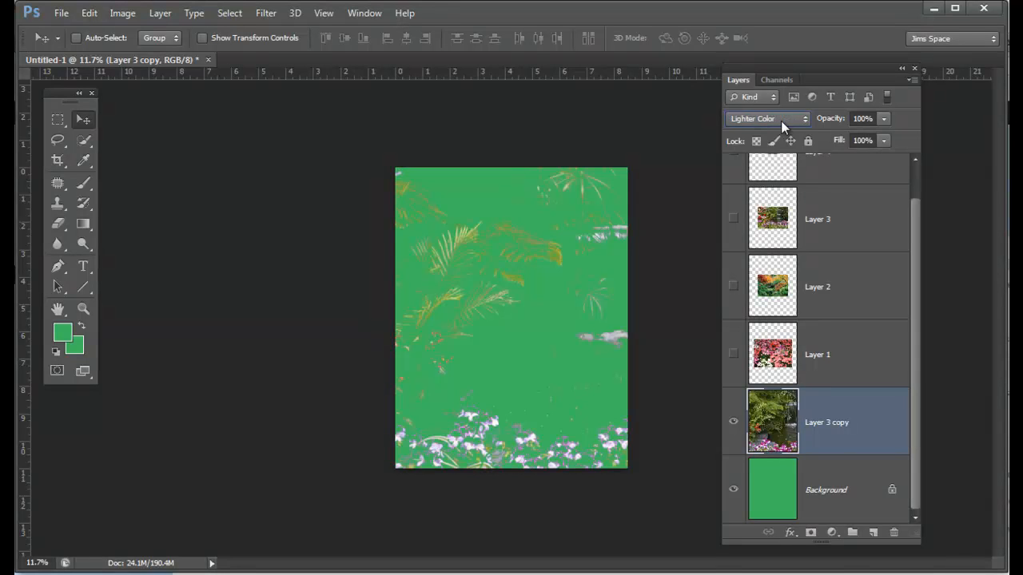
scroll(781, 121, "down", 11)
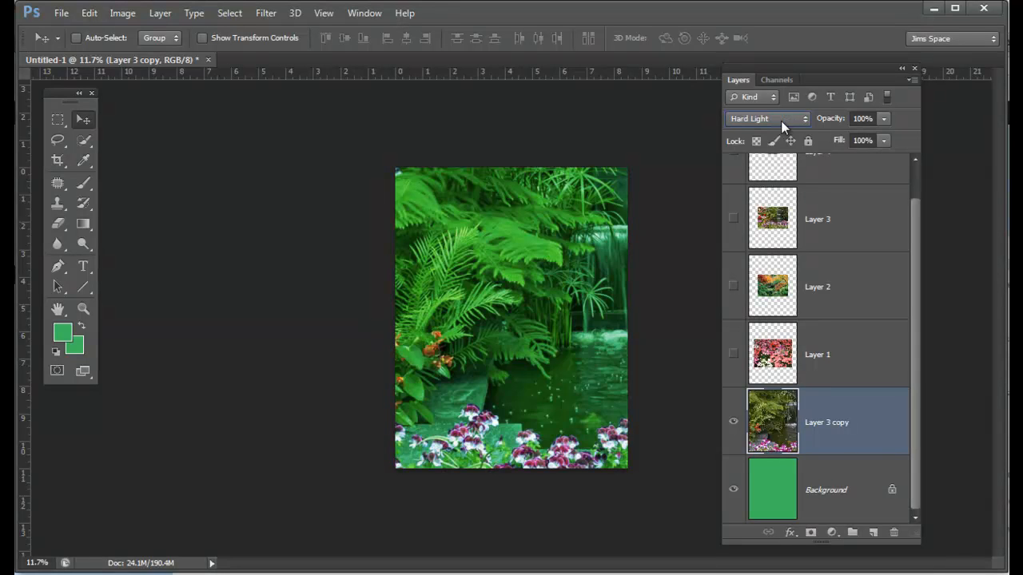
scroll(780, 121, "down", 3)
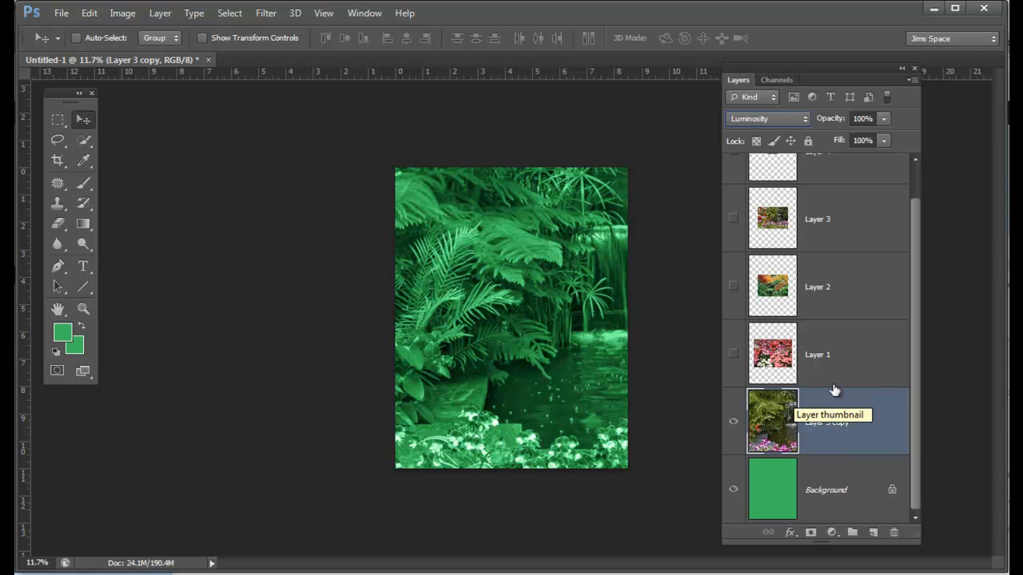
left_click(884, 119)
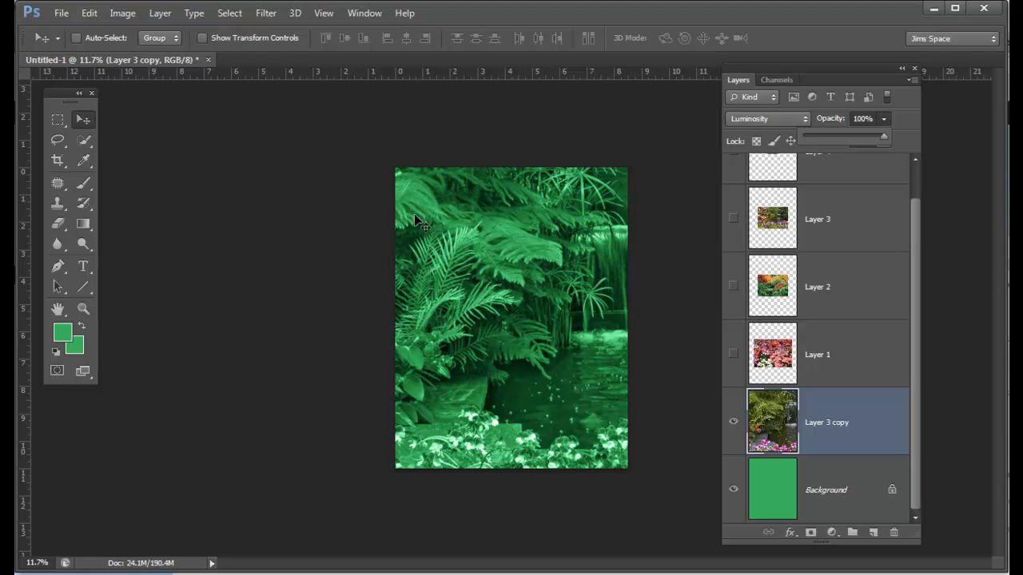
left_click_drag(884, 136, 824, 142)
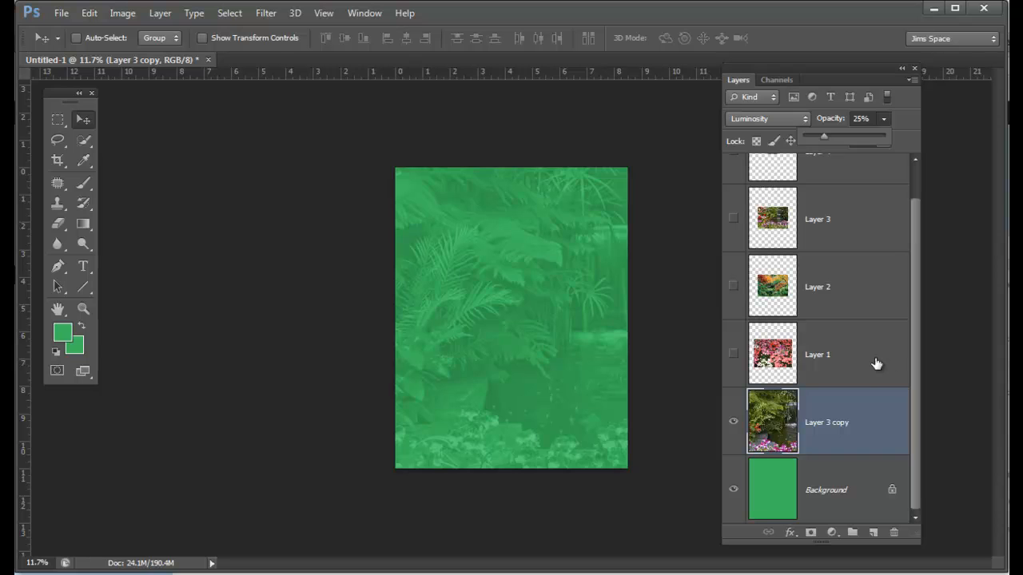
Step: Select Layer 1 and toggle the visibility of Layers 1, 2 and 3 to compare photo sizes, leaving Layers 1 and 2 shown
left_click(808, 359)
left_click(733, 353)
left_click(733, 285)
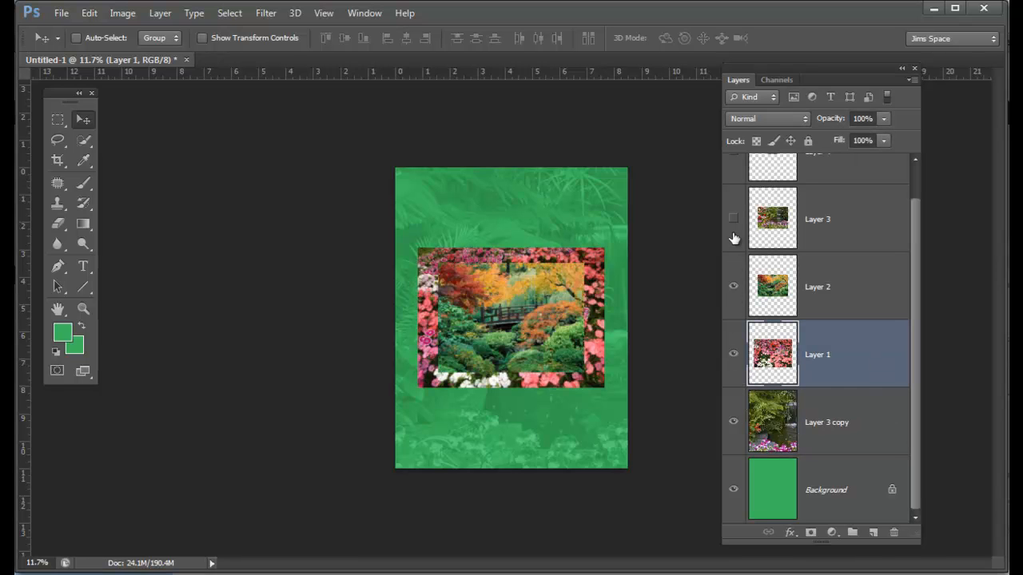
left_click(733, 222)
left_click(733, 285)
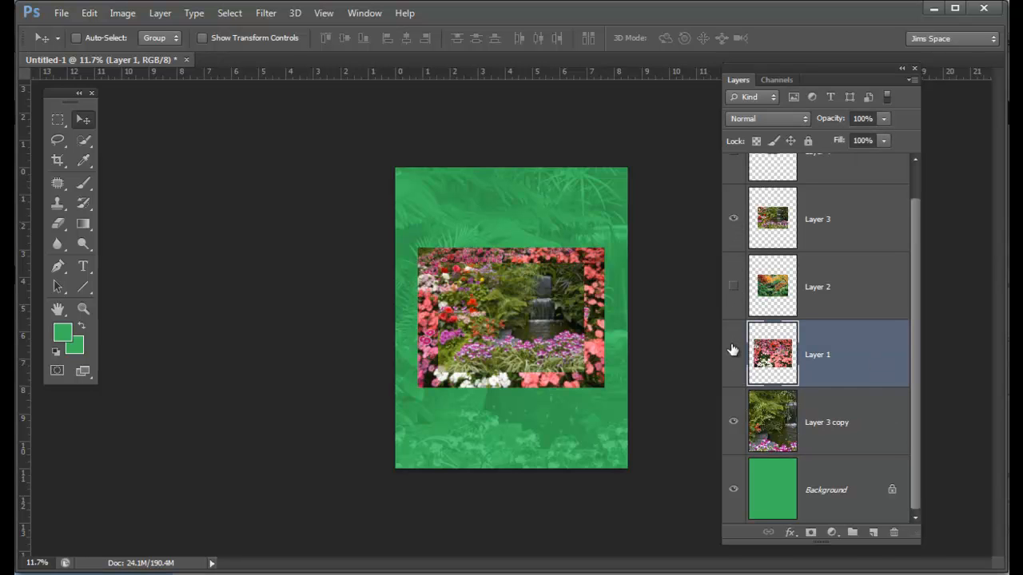
left_click(734, 222)
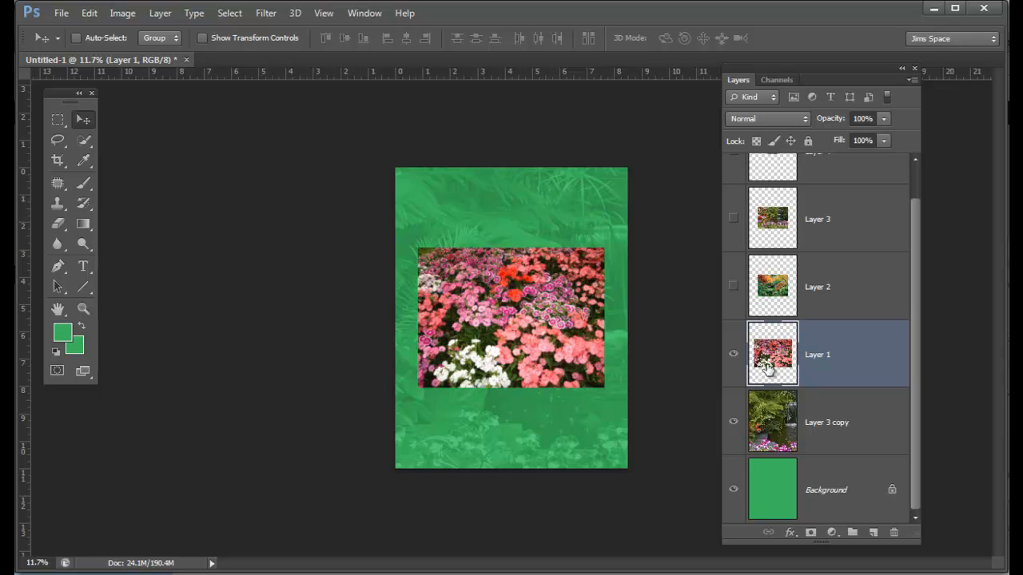
left_click(733, 354)
left_click(734, 355)
left_click(734, 286)
left_click(733, 286)
left_click(734, 286)
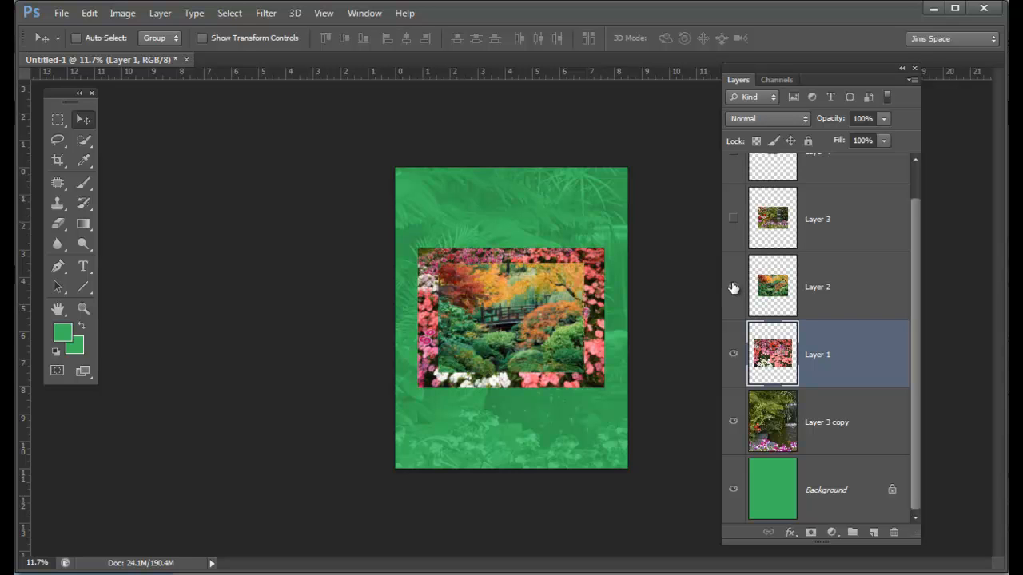
left_click(734, 354)
left_click(733, 354)
Step: Scale the pink flower photo on Layer 1 proportionally to about 79.5%, matching the size of the Layer 2 photo
key("ctrl+t")
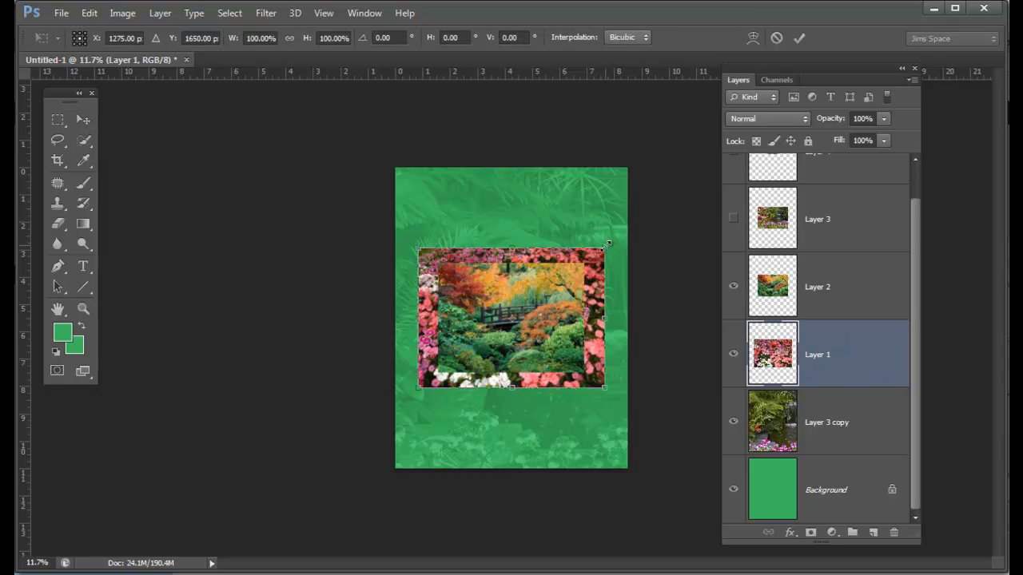
left_click_drag(606, 247, 594, 276)
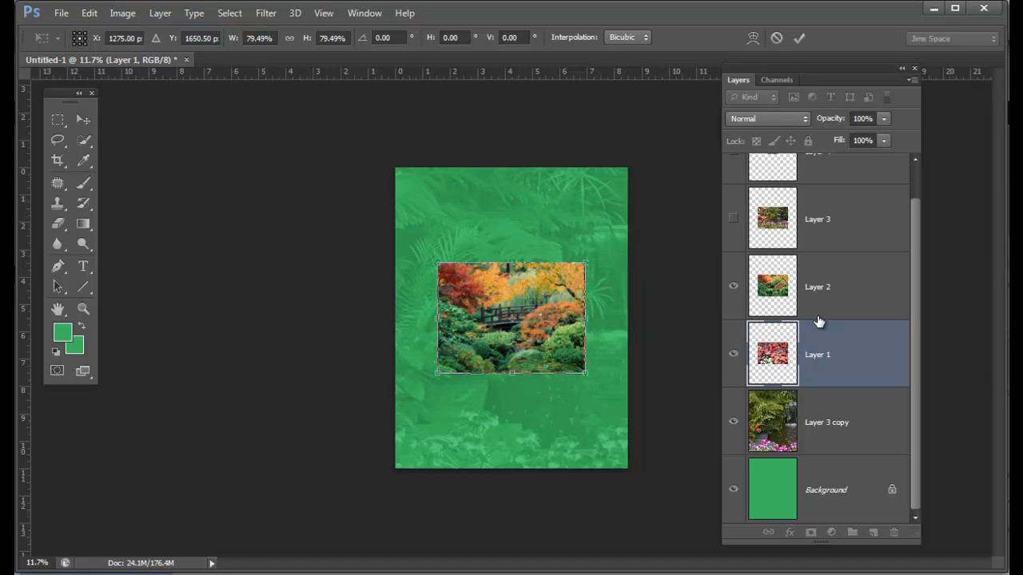
key("Return")
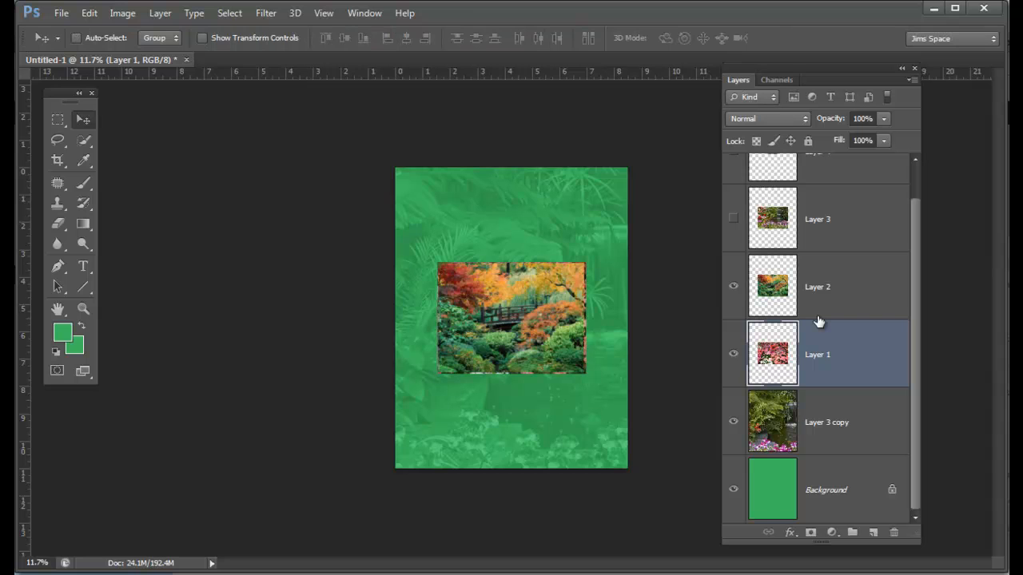
Step: Toggle the visibility of Layers 3, 2 and 1 to compare photo sizes, leaving Layers 3 and 2 hidden
left_click(733, 220)
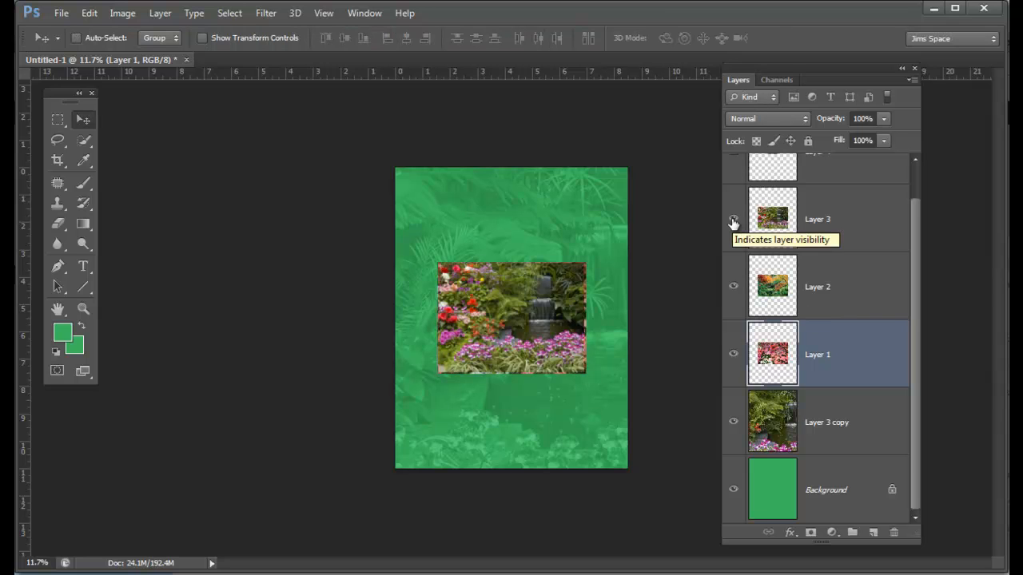
left_click(732, 221)
left_click(733, 287)
left_click(733, 355)
left_click(733, 355)
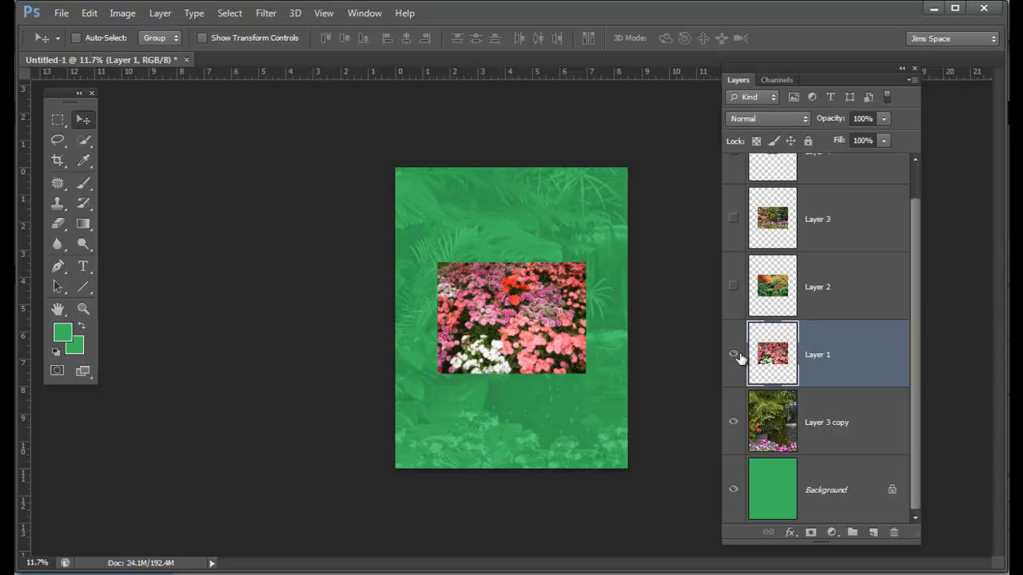
Step: Add a stroke of about 120 px to the Layer 1 flower photo and compare it with the effect preview off
double_click(860, 357)
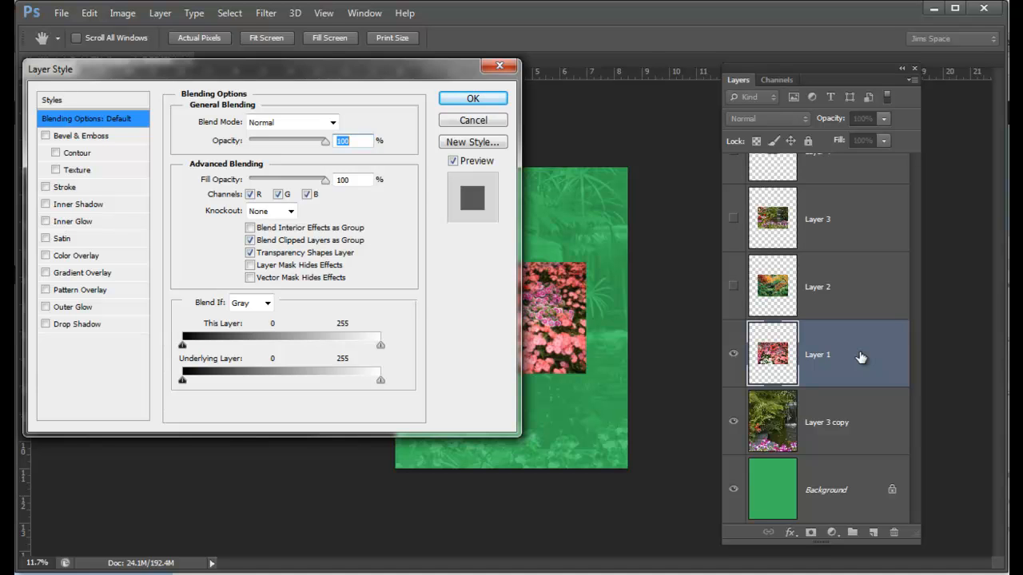
left_click(108, 230)
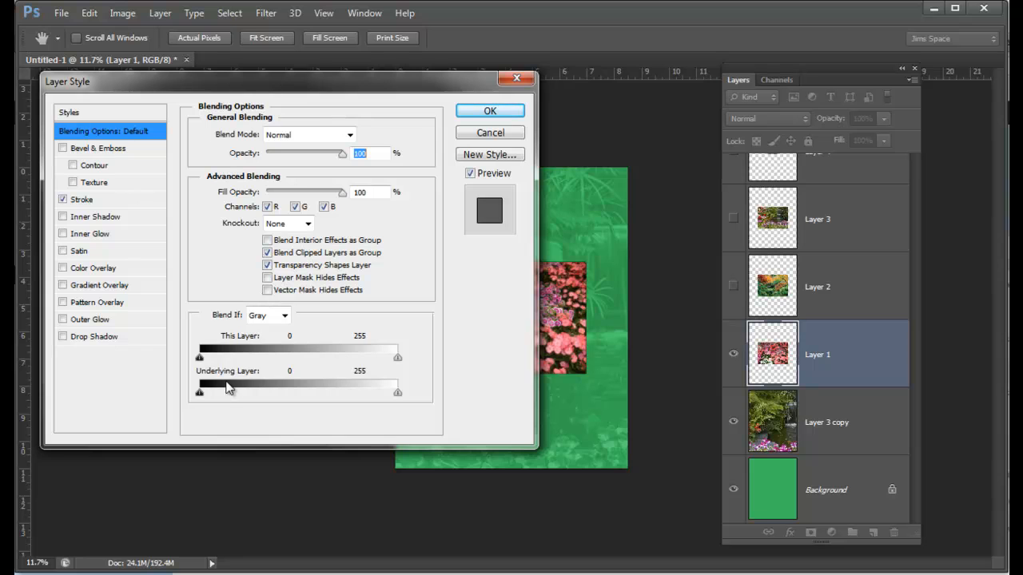
left_click(82, 200)
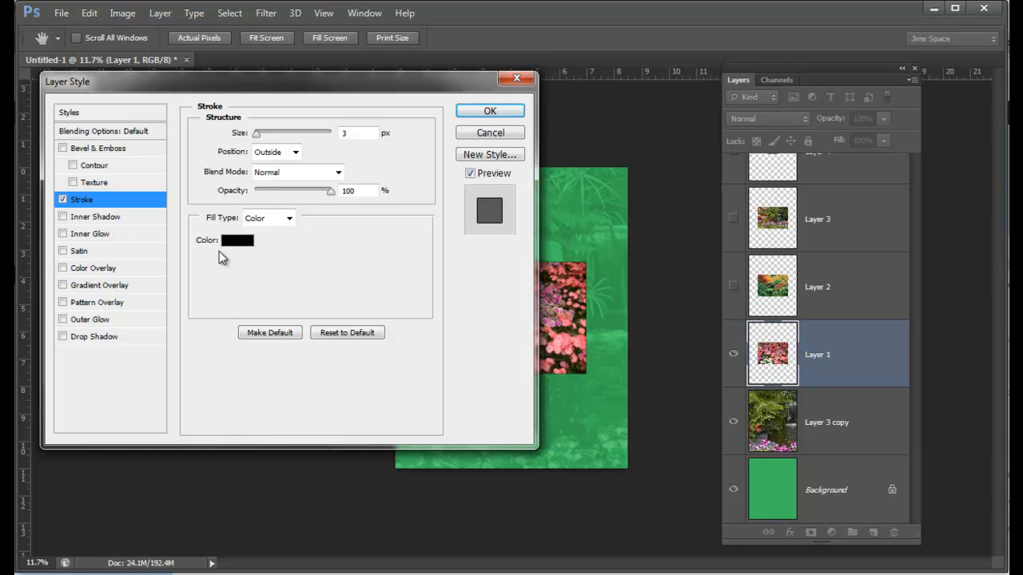
left_click_drag(257, 134, 296, 140)
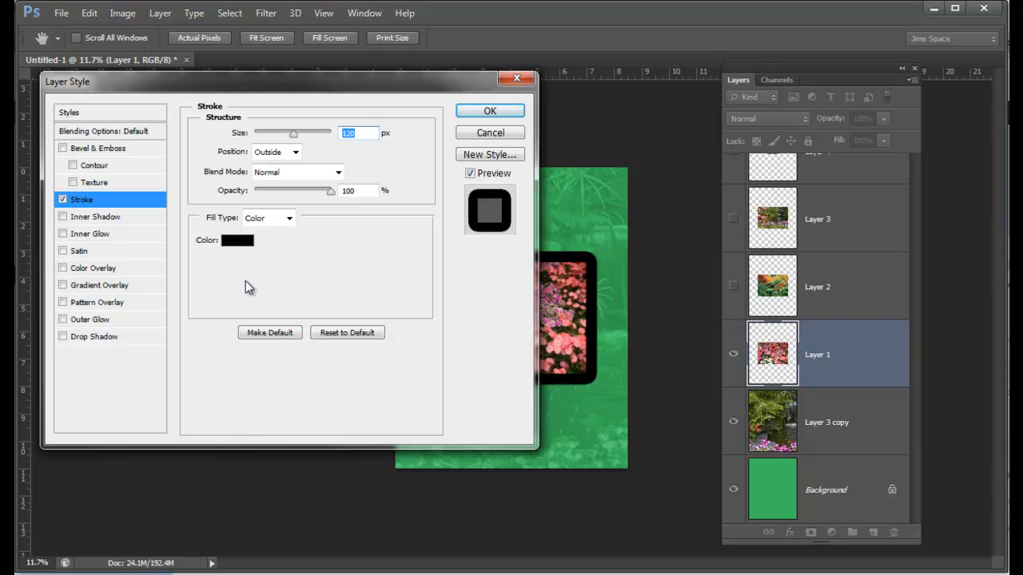
mouse_move(427, 79)
left_mouse_down()
mouse_move(440, 126)
mouse_move(539, 330)
mouse_move(708, 430)
mouse_move(675, 432)
mouse_move(496, 98)
mouse_move(373, 106)
mouse_move(428, 94)
left_mouse_up()
left_click(451, 185)
left_click(451, 185)
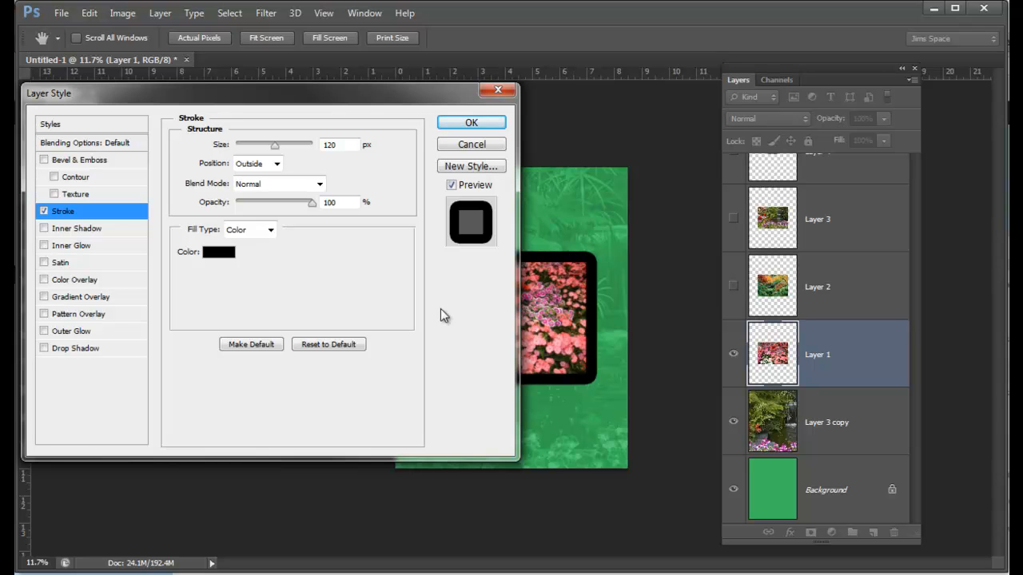
Step: Change the Layer 1 stroke colour to near-white, fefefe
left_click(213, 254)
left_click_drag(350, 165, 284, 207)
left_click_drag(221, 297, 166, 248)
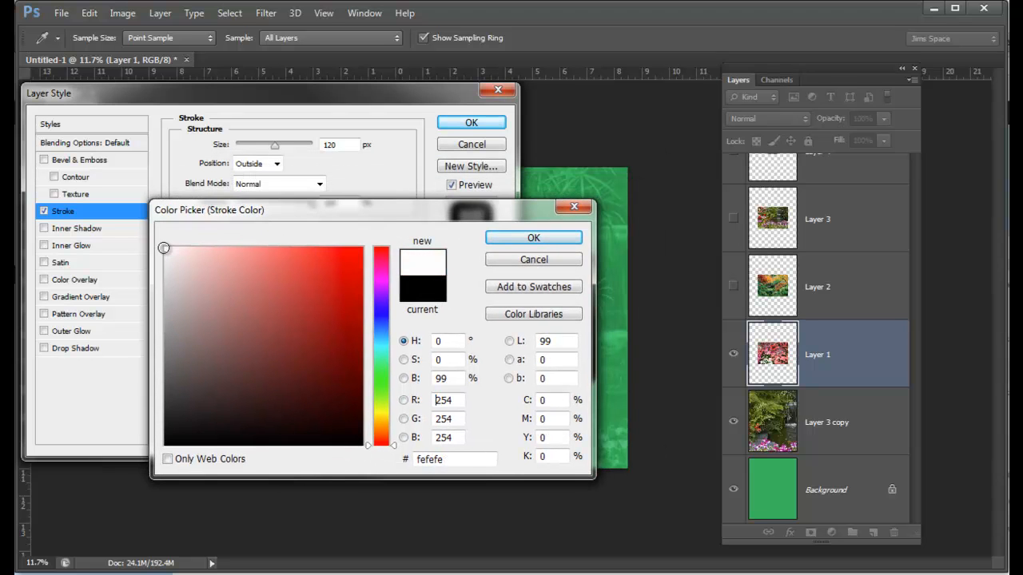
left_click(488, 237)
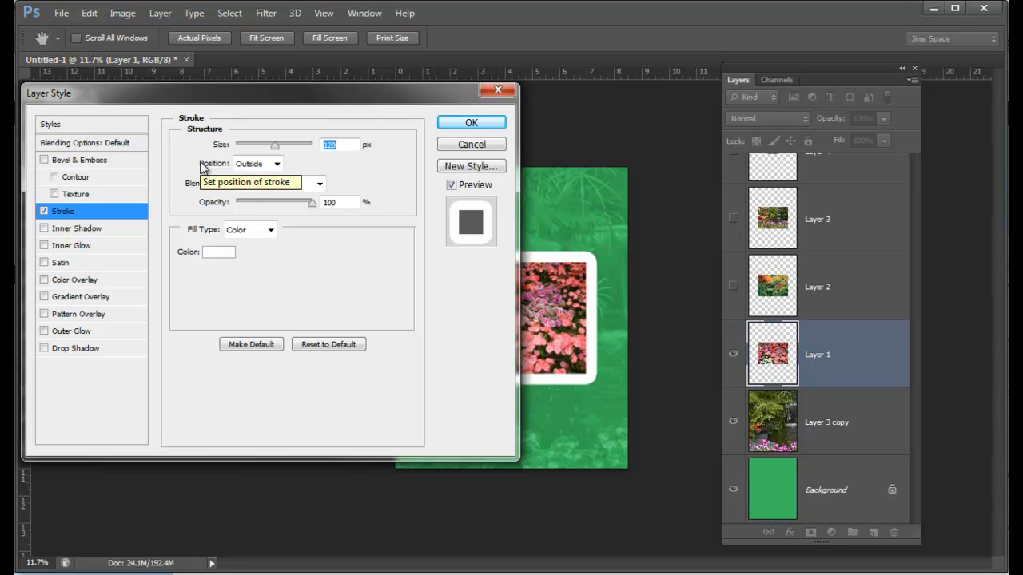
Step: Set the Layer 1 stroke position to Inside for square corners and compare the photo with the preview off and on
left_click(276, 165)
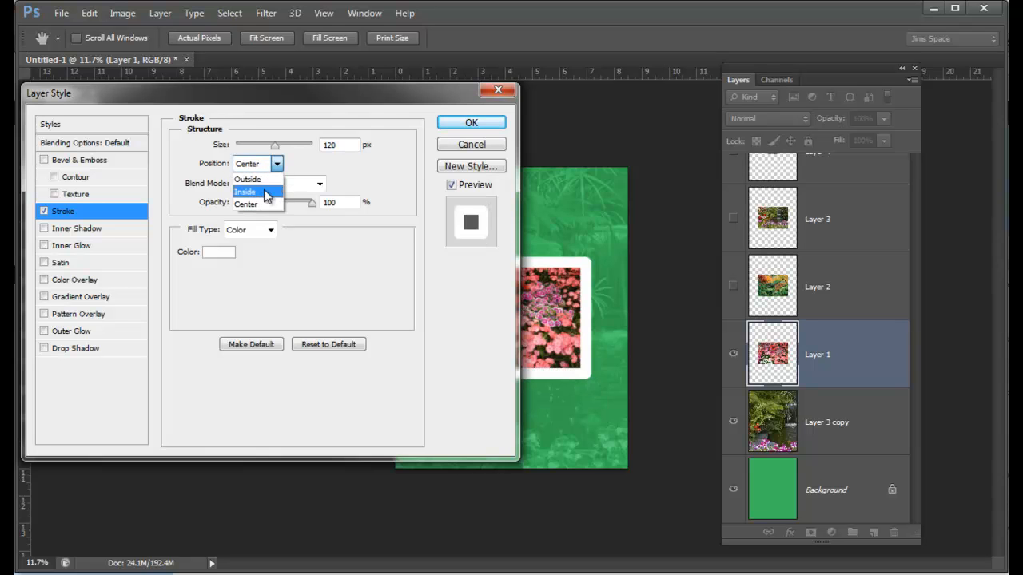
left_click(266, 196)
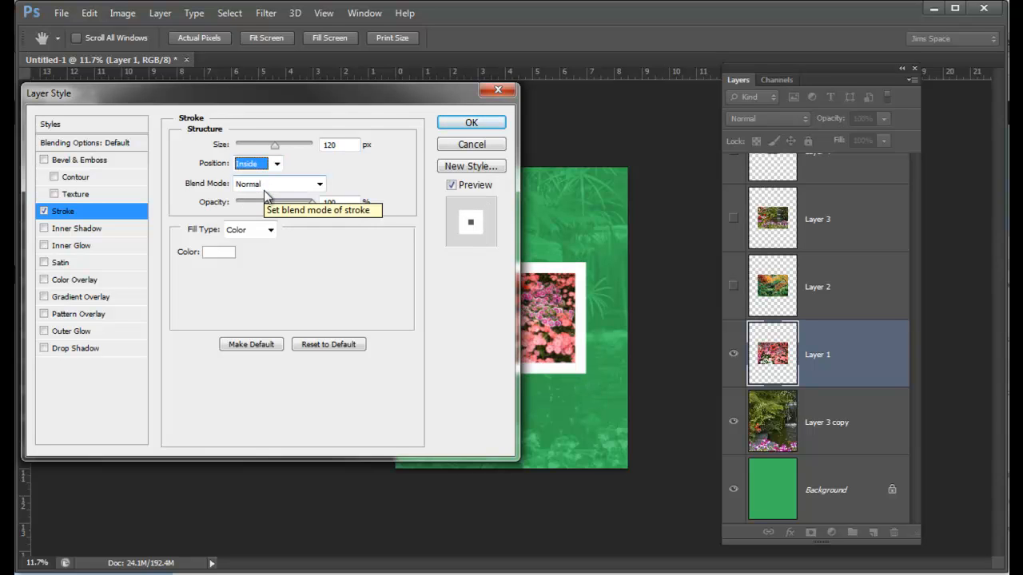
left_click_drag(359, 99, 304, 107)
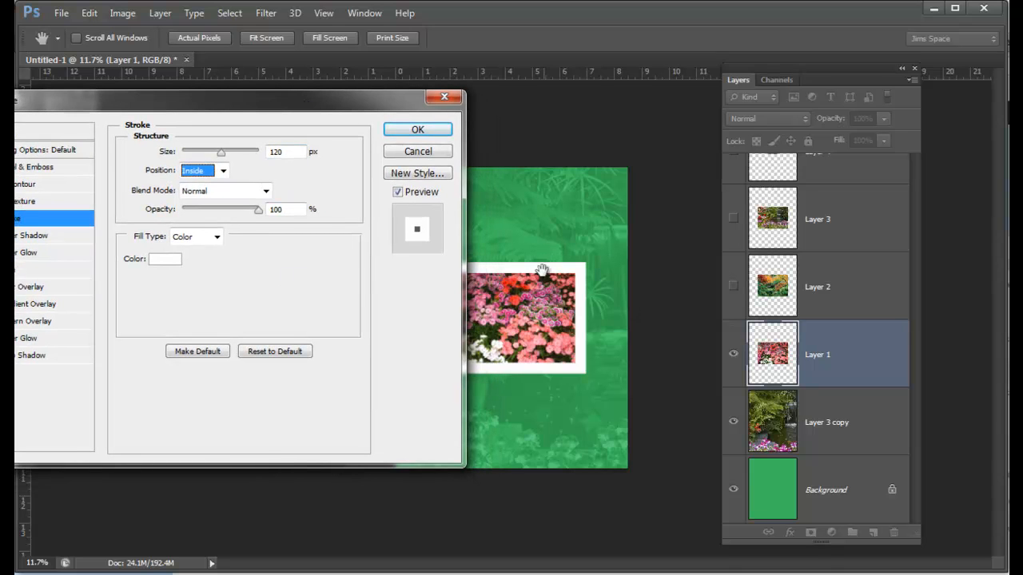
left_click(397, 193)
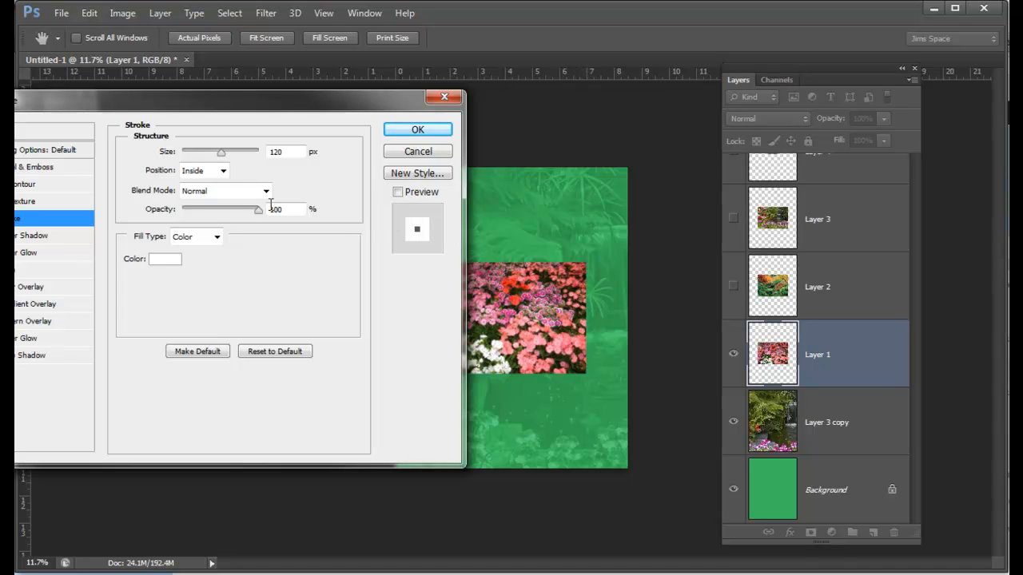
left_click(398, 193)
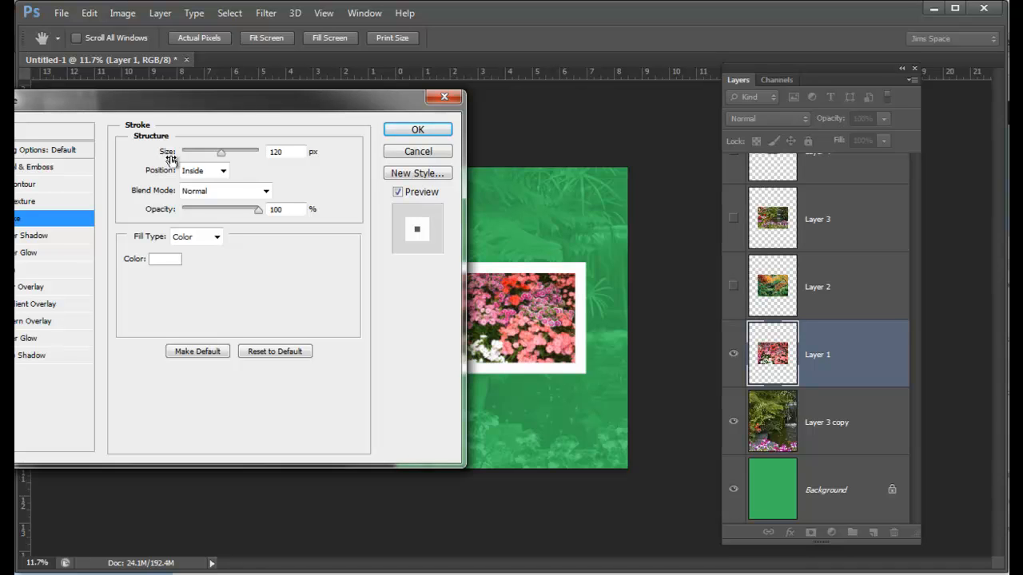
Step: Set the Layer 1 stroke size to 100 px
double_click(276, 151)
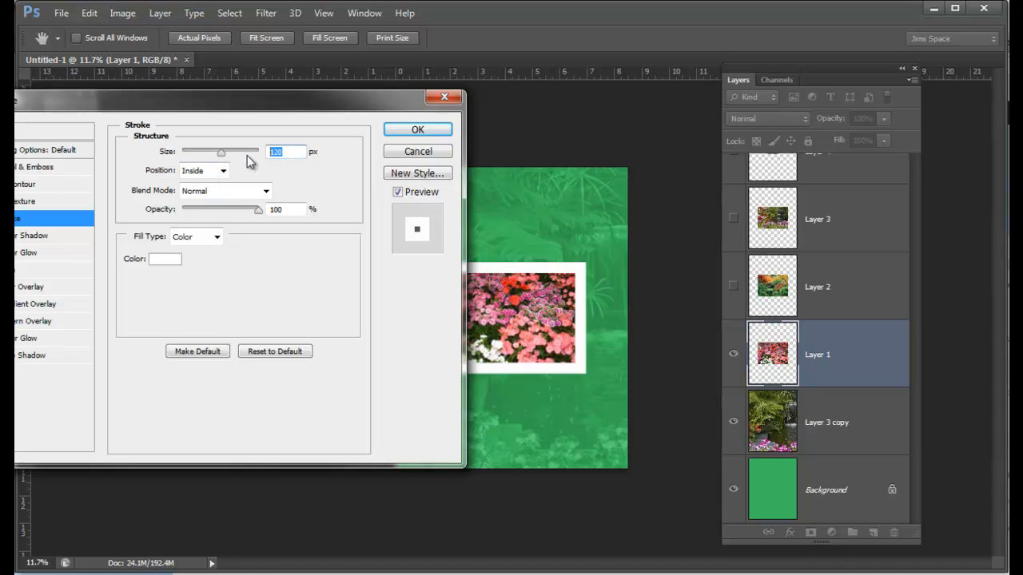
type("100")
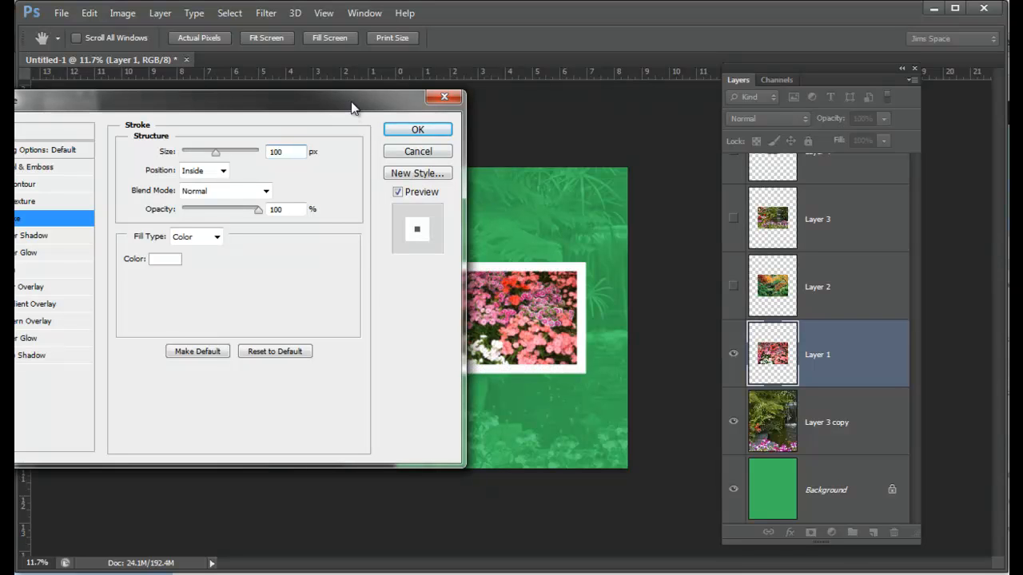
left_click_drag(352, 108, 407, 69)
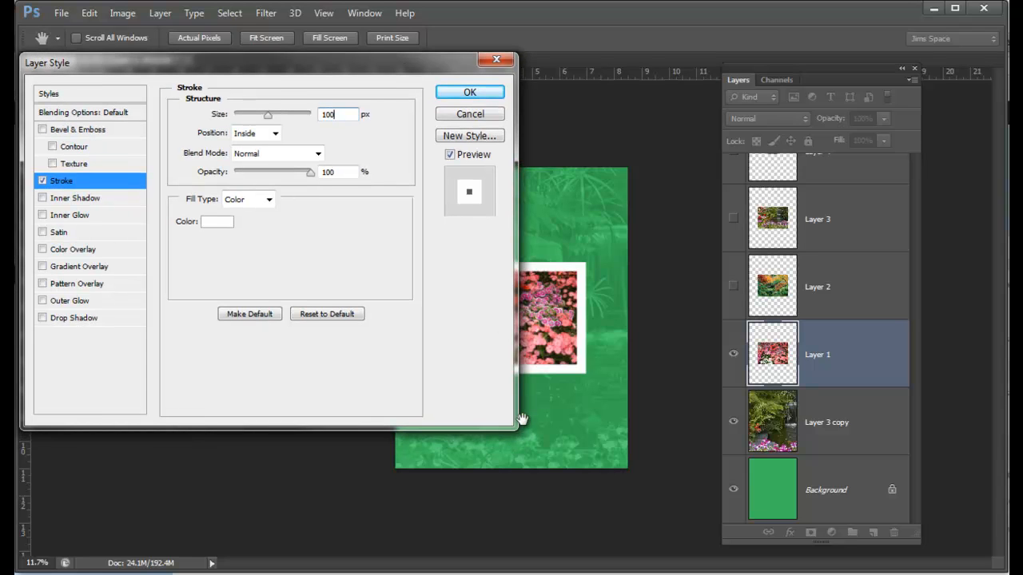
Step: Add a drop shadow to Layer 1 with 50% opacity and a 127° light angle
left_click(42, 318)
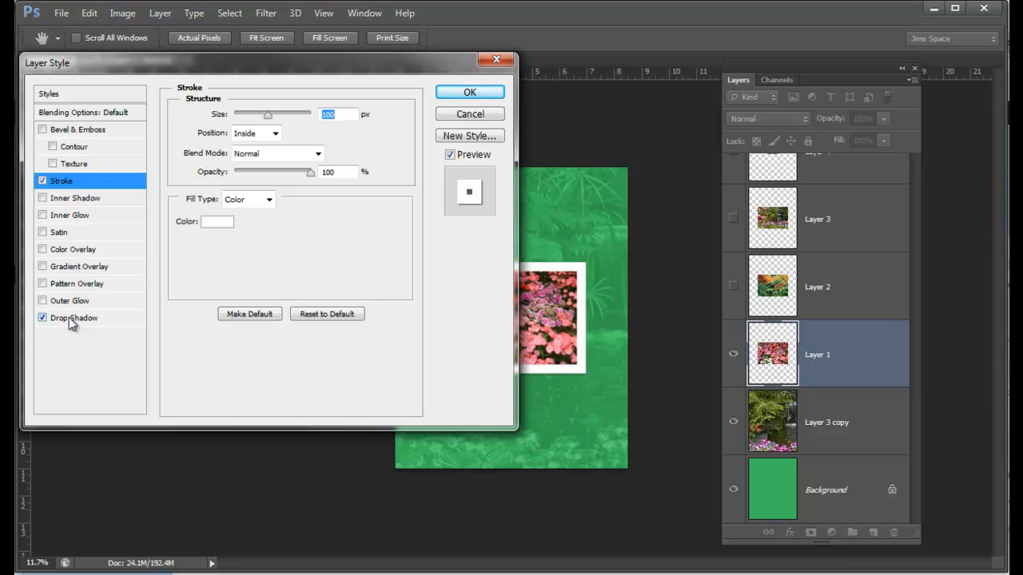
left_click(69, 317)
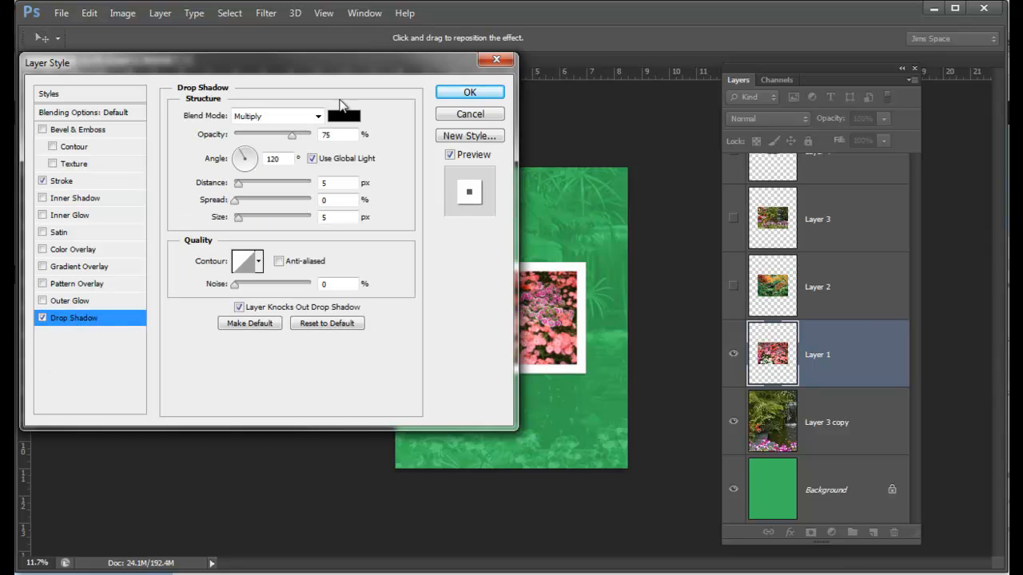
left_click(230, 326)
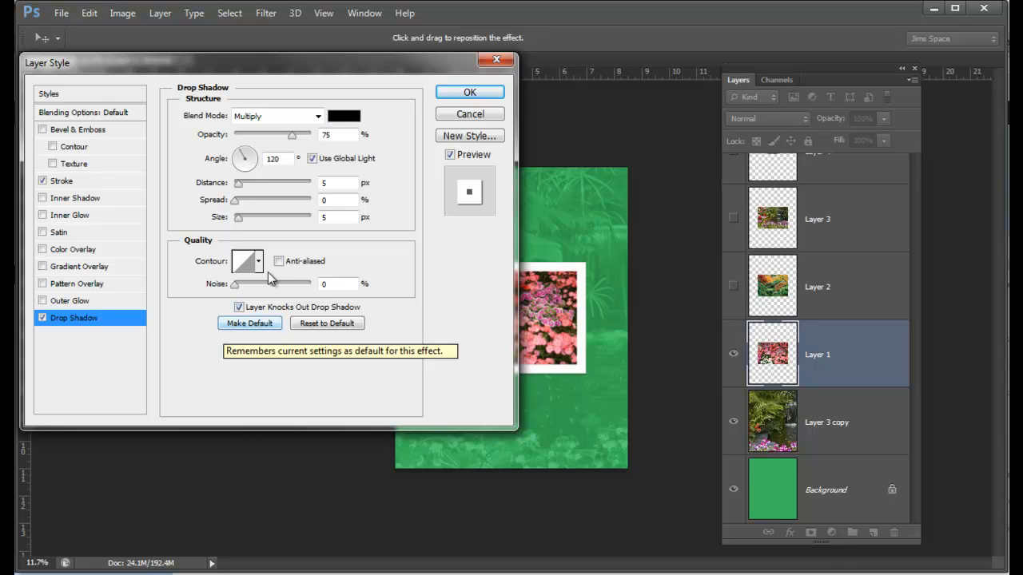
double_click(328, 134)
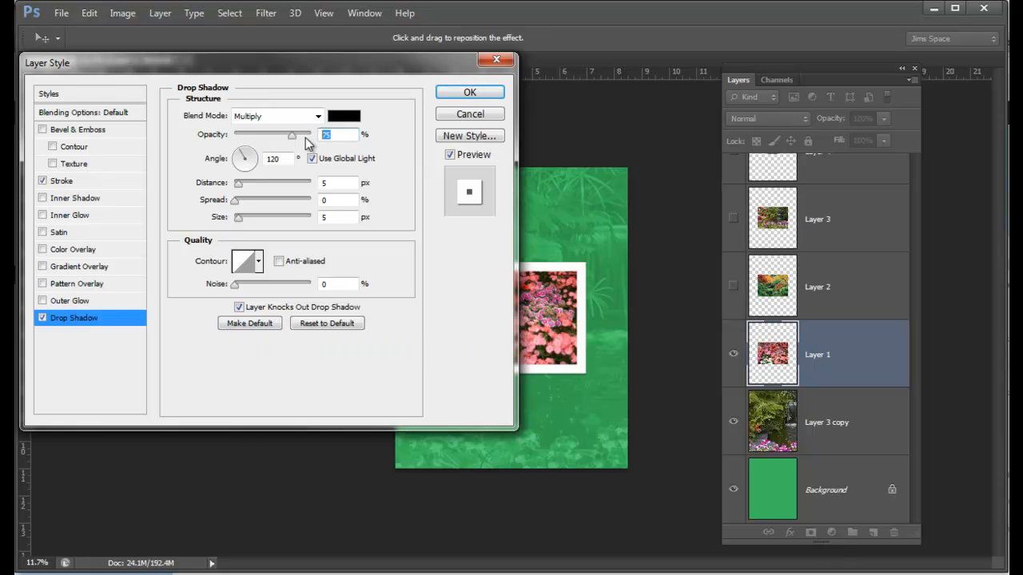
type("50")
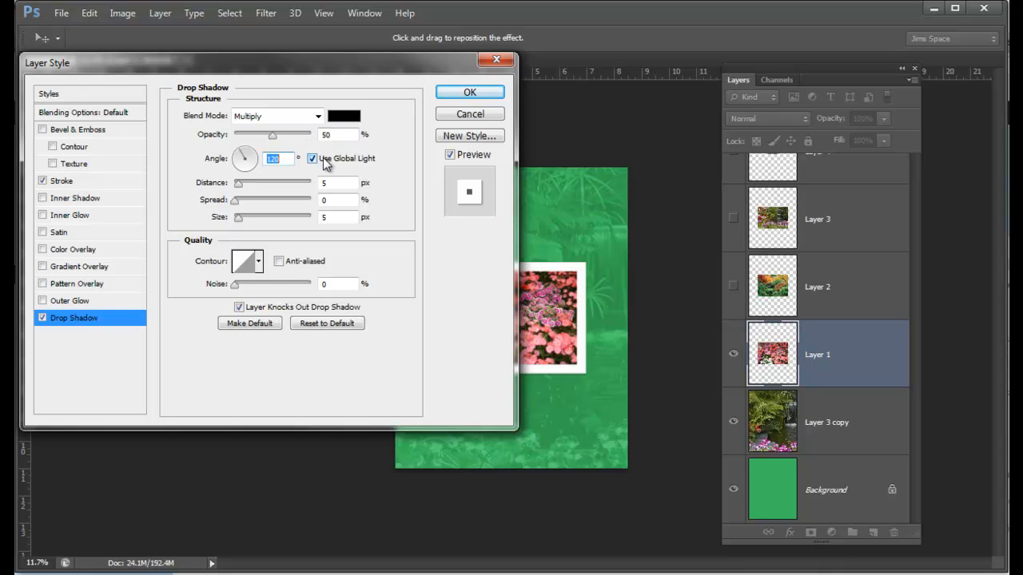
mouse_move(239, 162)
left_mouse_down()
mouse_move(253, 153)
mouse_move(264, 173)
mouse_move(237, 155)
left_mouse_up()
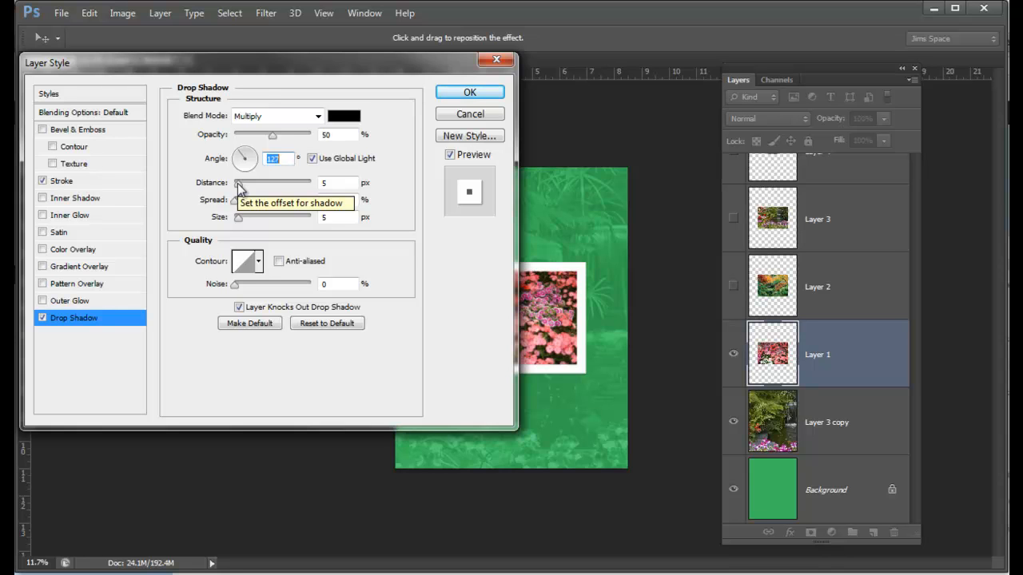
Step: Set the drop shadow distance to 60 px, trying about 79 px before returning to 60 px
key("Tab")
type("60")
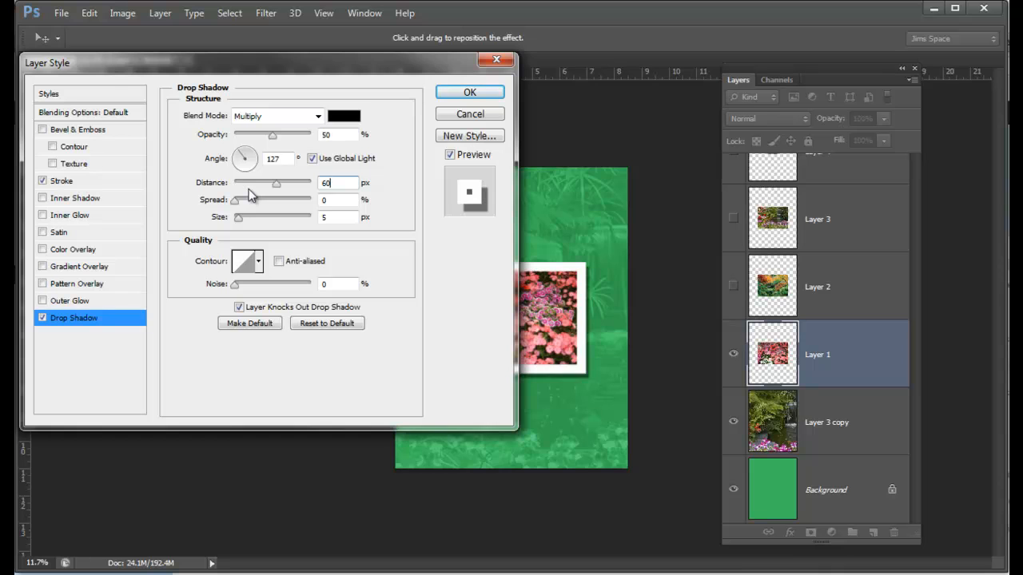
key("Tab")
mouse_move(277, 183)
left_mouse_down()
mouse_move(311, 189)
mouse_move(286, 188)
left_mouse_up()
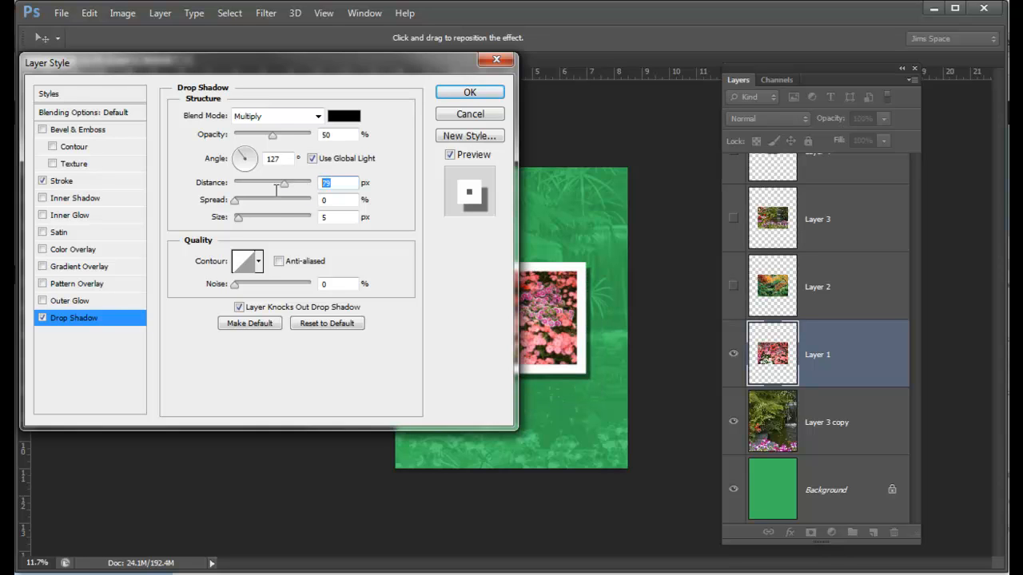
type("60")
key("Tab")
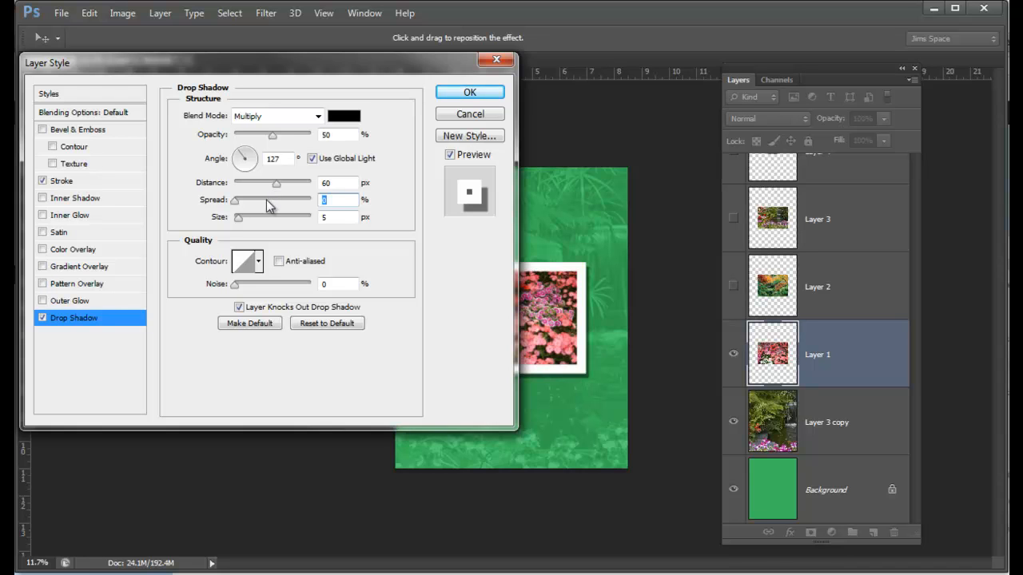
Step: Set the drop shadow's spread to 12% and size to 65 px, and apply the layer style to Layer 1
type("12")
key("Tab")
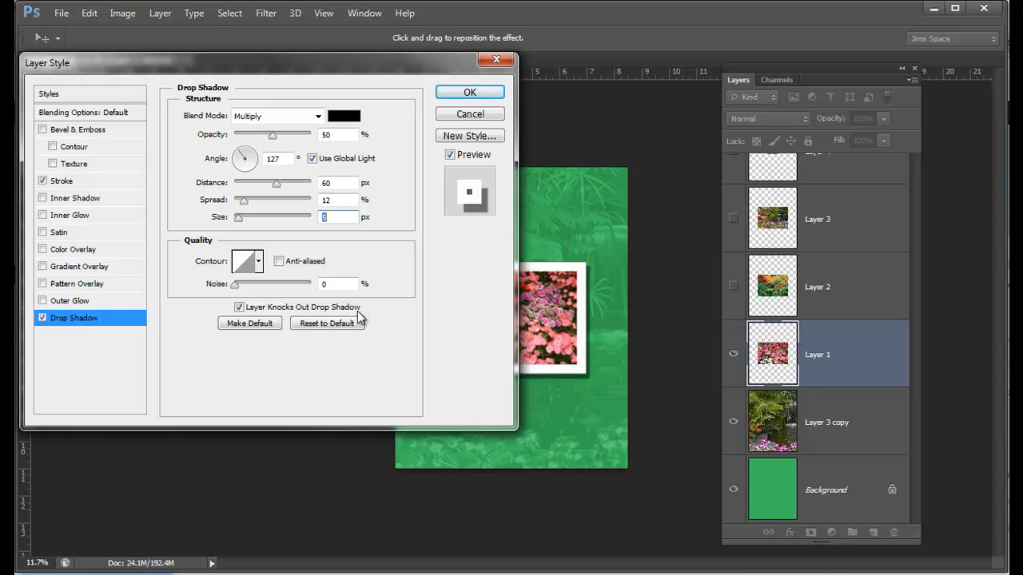
type("65")
key("Tab")
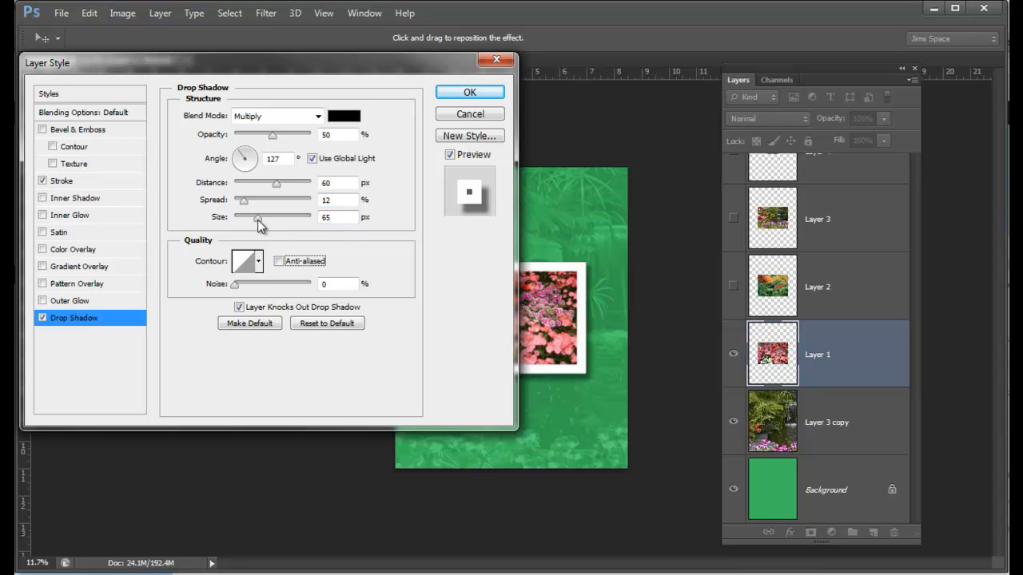
mouse_move(257, 218)
left_mouse_down()
mouse_move(290, 224)
mouse_move(240, 227)
mouse_move(248, 230)
left_mouse_up()
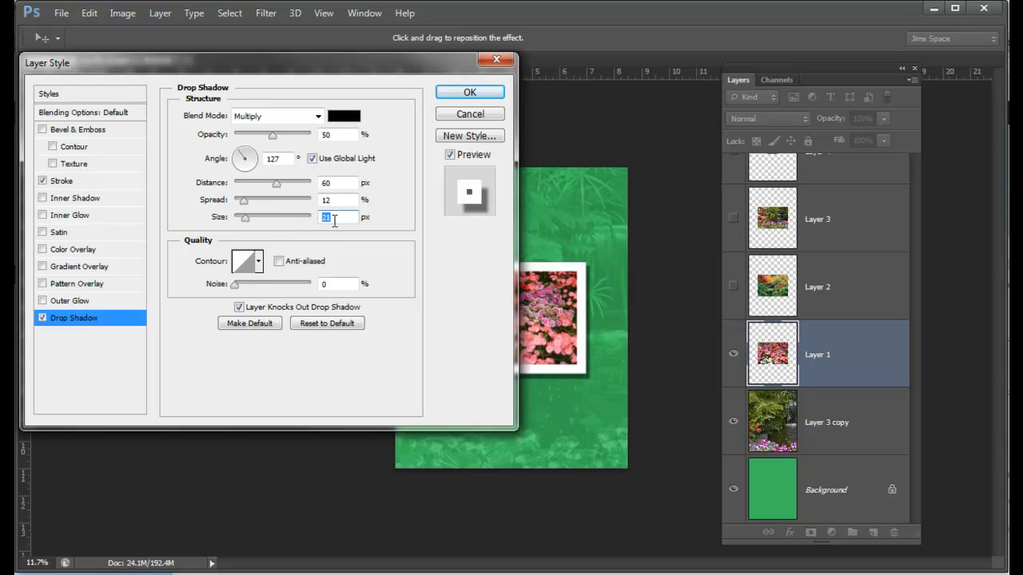
type("65")
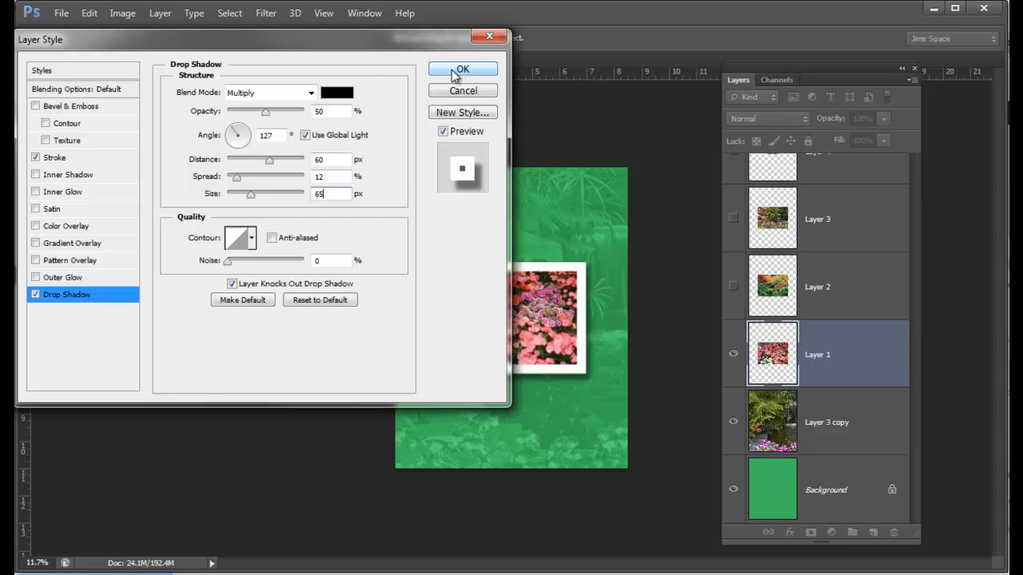
left_click(453, 71)
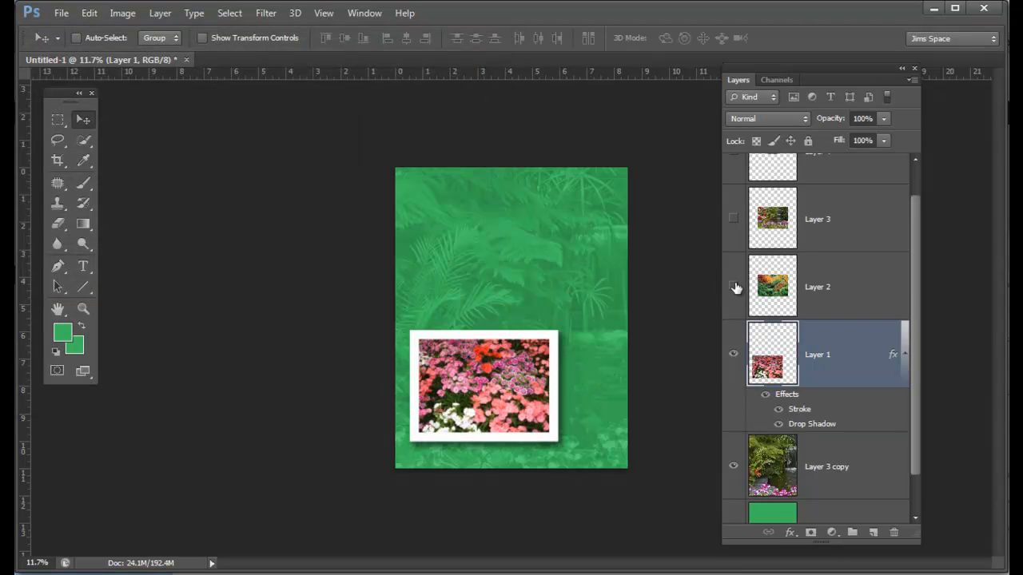
Step: Show Layer 2, move the framed flower photo to the poster's lower left, and shift the Layer 2 photo slightly upward
left_click(734, 286)
left_click_drag(550, 326, 502, 330)
left_click(806, 308)
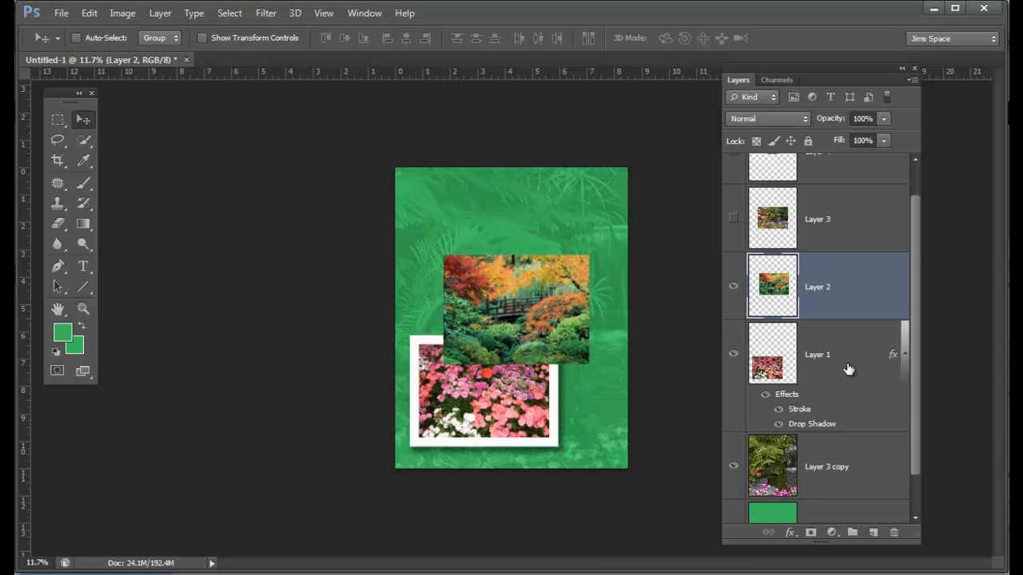
Step: Open the layer style settings for Layer 2, cancel them, and select Layer 1
double_click(865, 286)
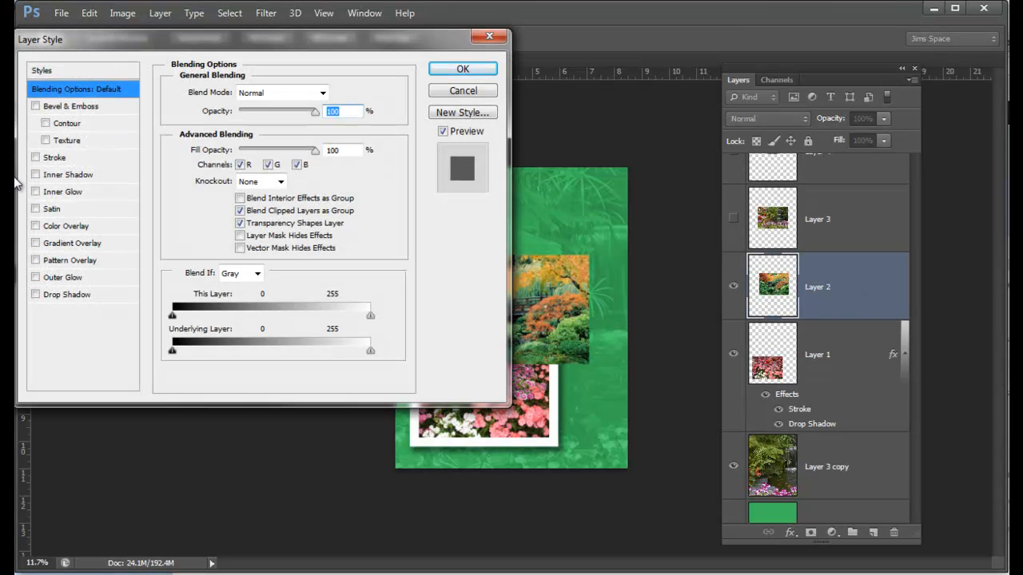
left_click(462, 91)
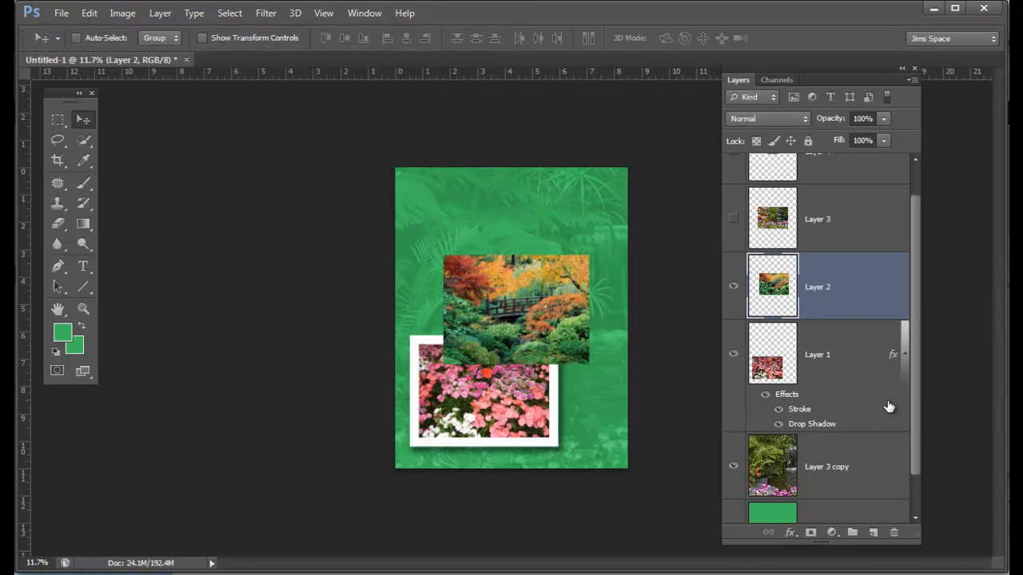
left_click(852, 360)
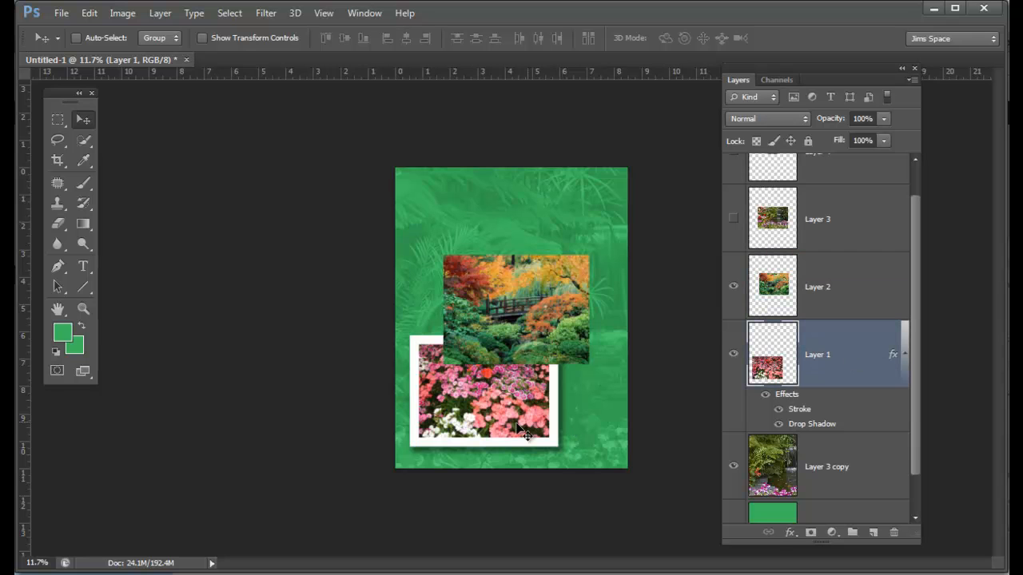
Step: Copy the layer style of Layer 1 and paste it onto the Layer 2 bridge photo
right_click(852, 354)
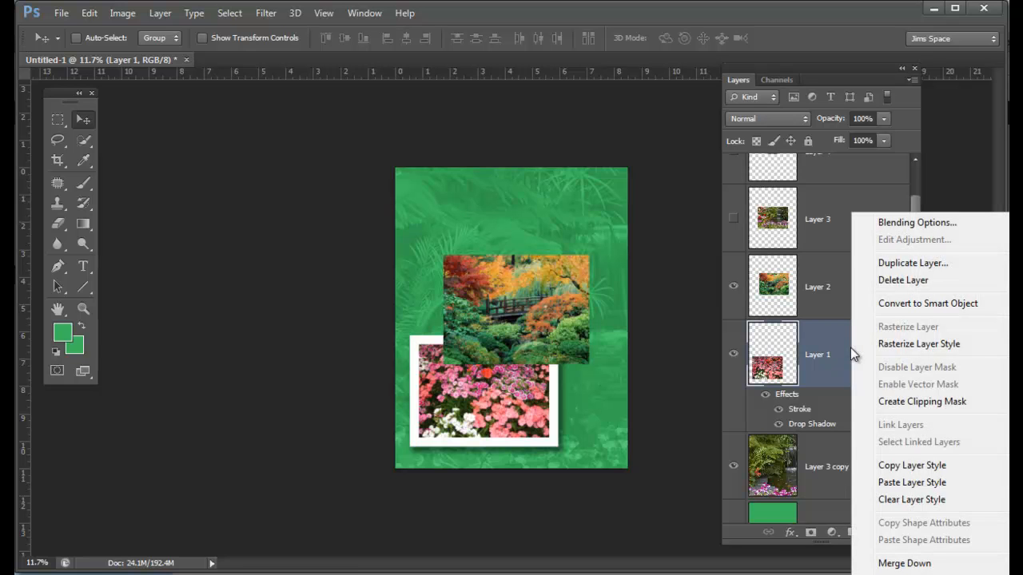
left_click(941, 472)
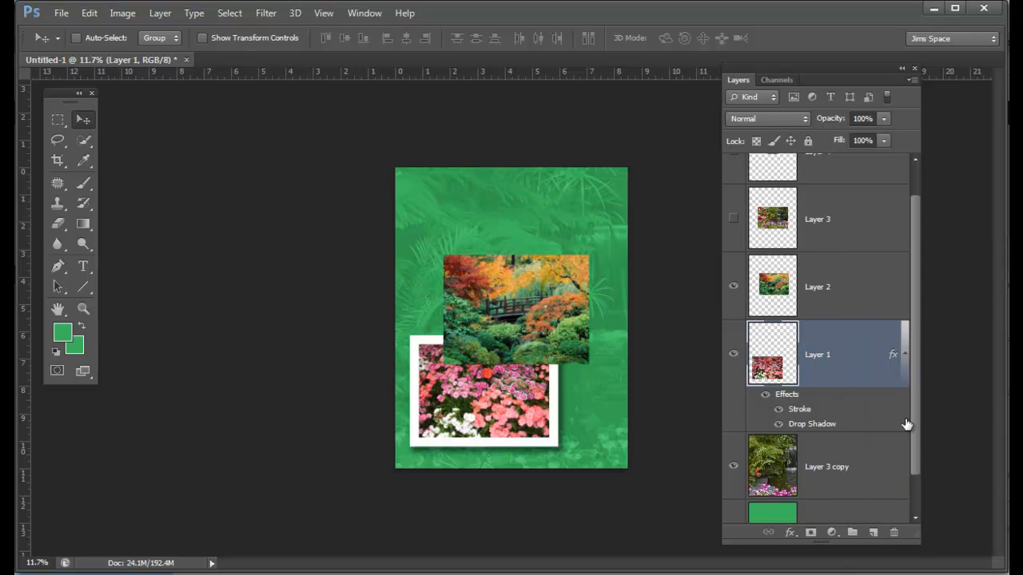
left_click(863, 292)
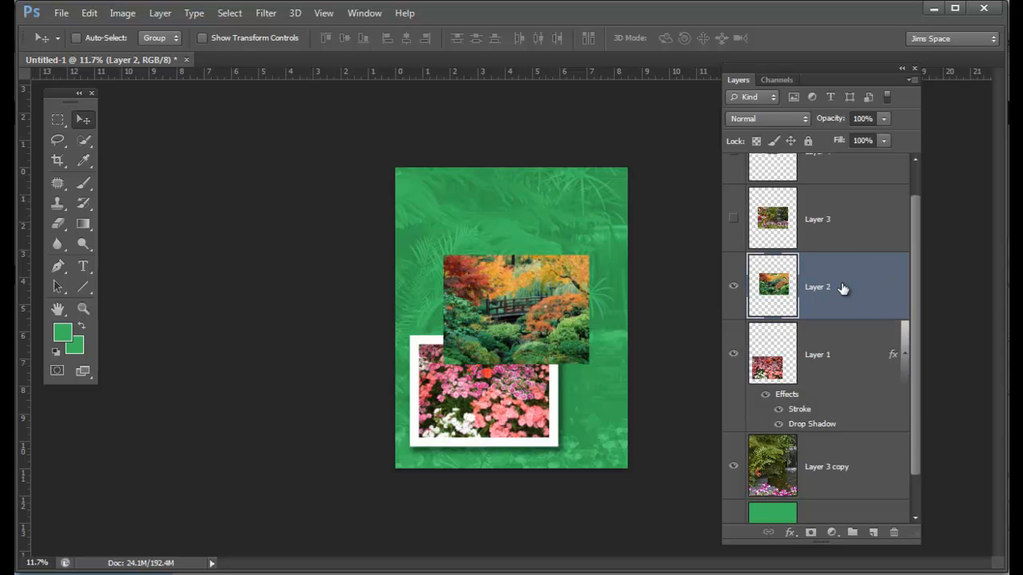
right_click(871, 293)
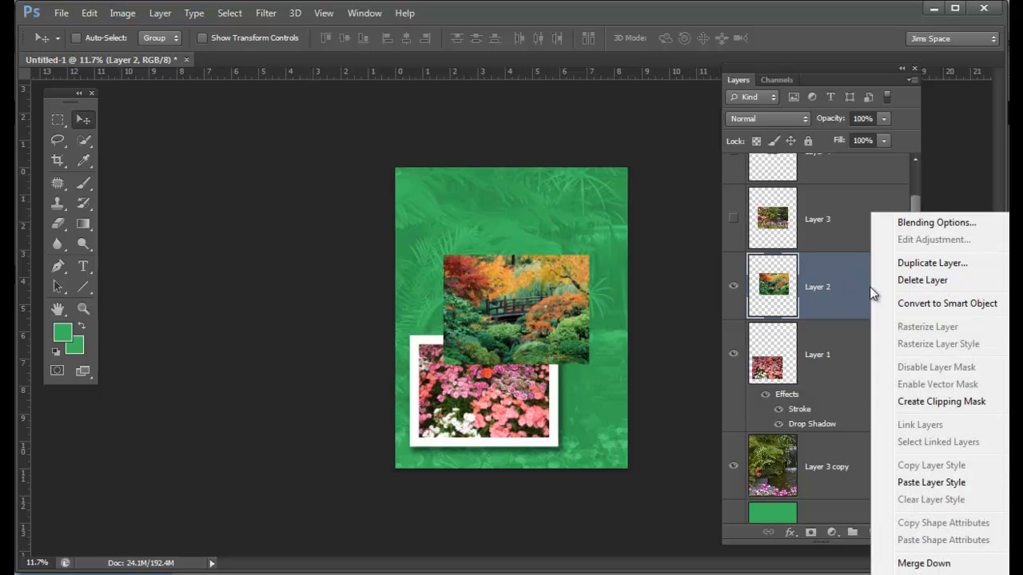
left_click(965, 482)
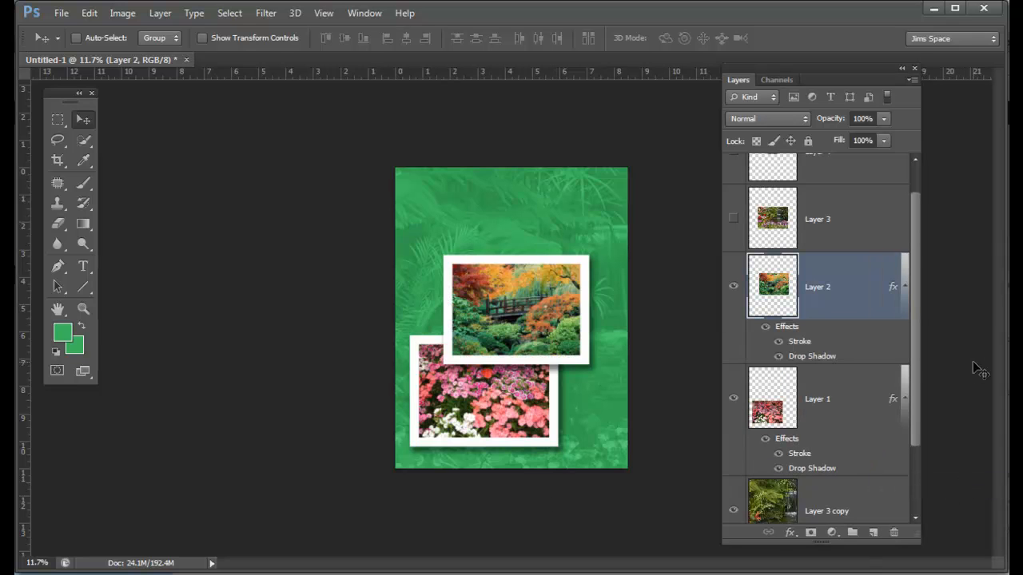
Step: Show Layer 3 with the copied layer style pasted onto it, and move its waterfall photo to the poster's upper middle
left_click(734, 220)
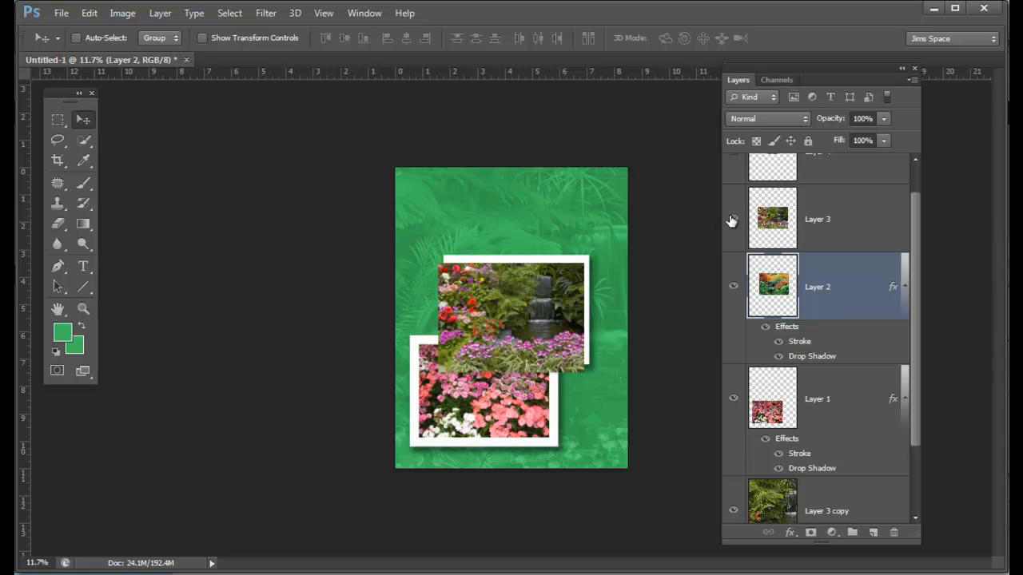
left_click(876, 219)
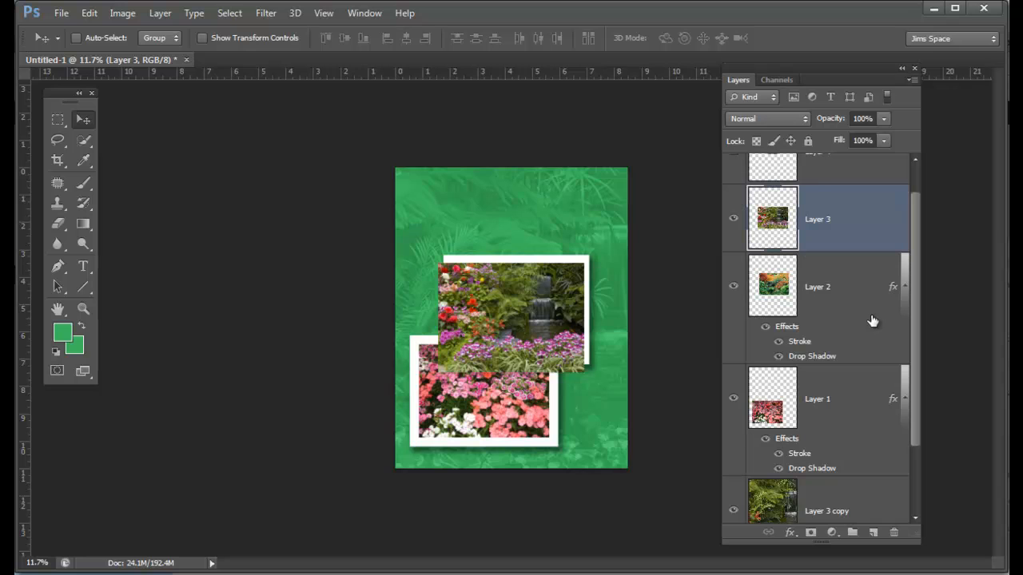
right_click(857, 221)
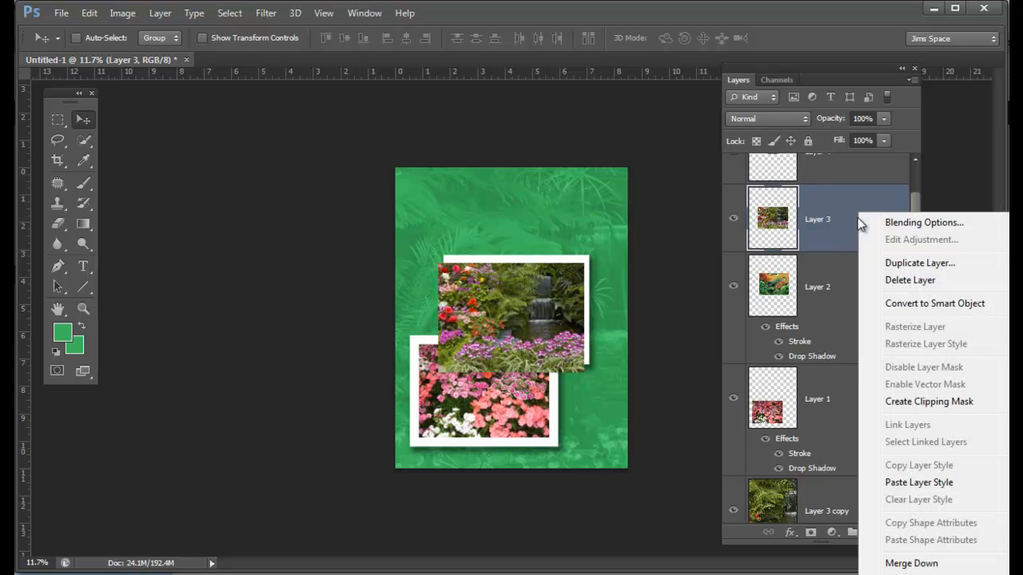
left_click(919, 483)
left_click_drag(541, 334, 596, 278)
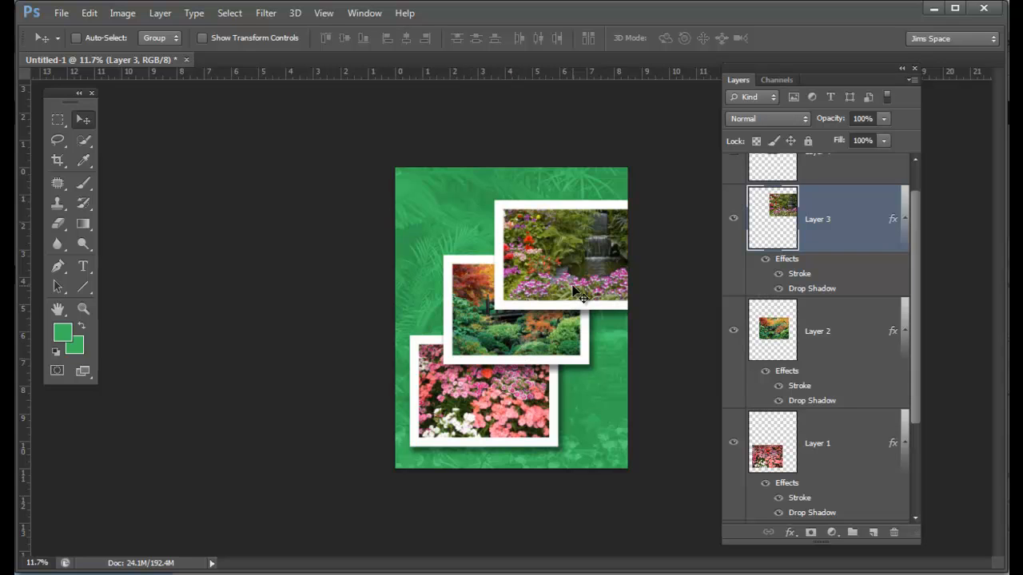
left_click_drag(582, 268, 530, 277)
Step: Add the text "Lilly" in Trajan Pro Bold, 72 pt, over the lower part of the framed waterfall photo
scroll(530, 277, "up", 3)
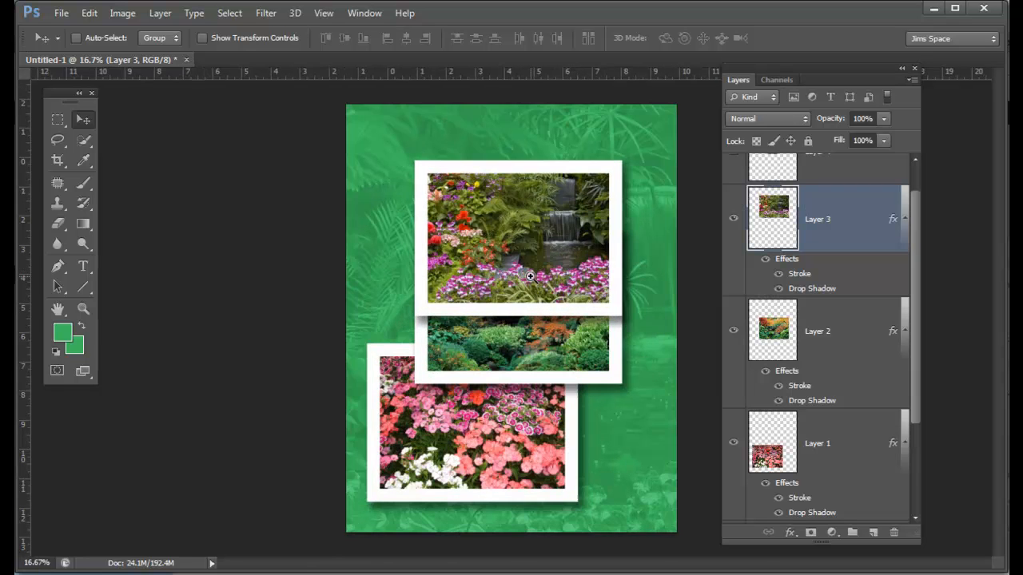
scroll(531, 266, "up", 2)
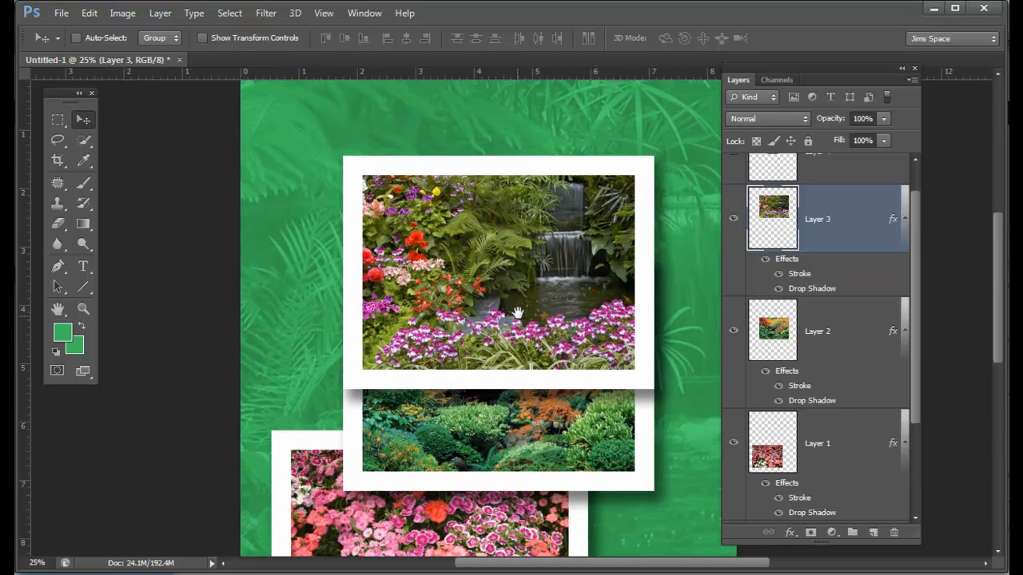
left_click(83, 268)
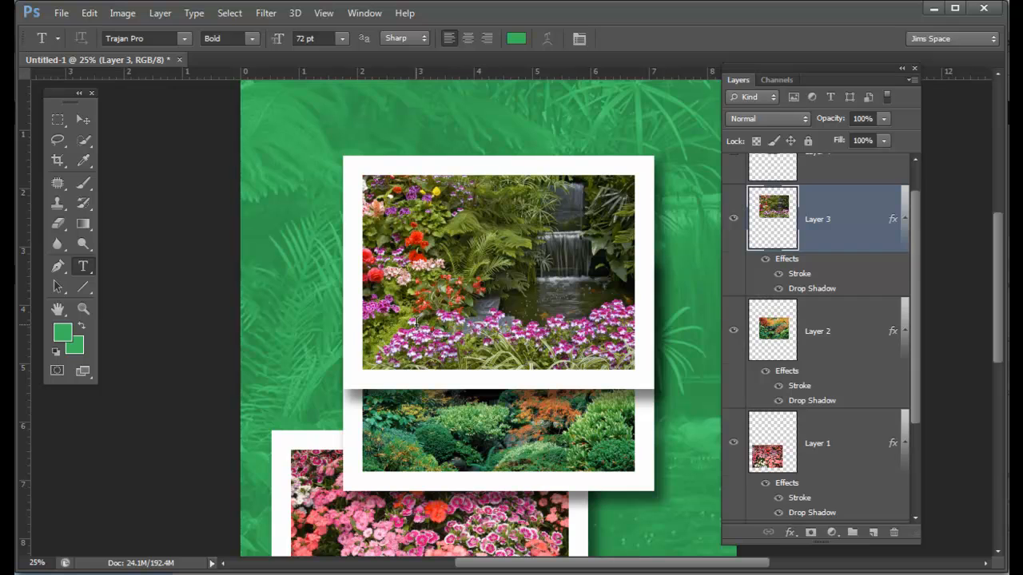
left_click(440, 377)
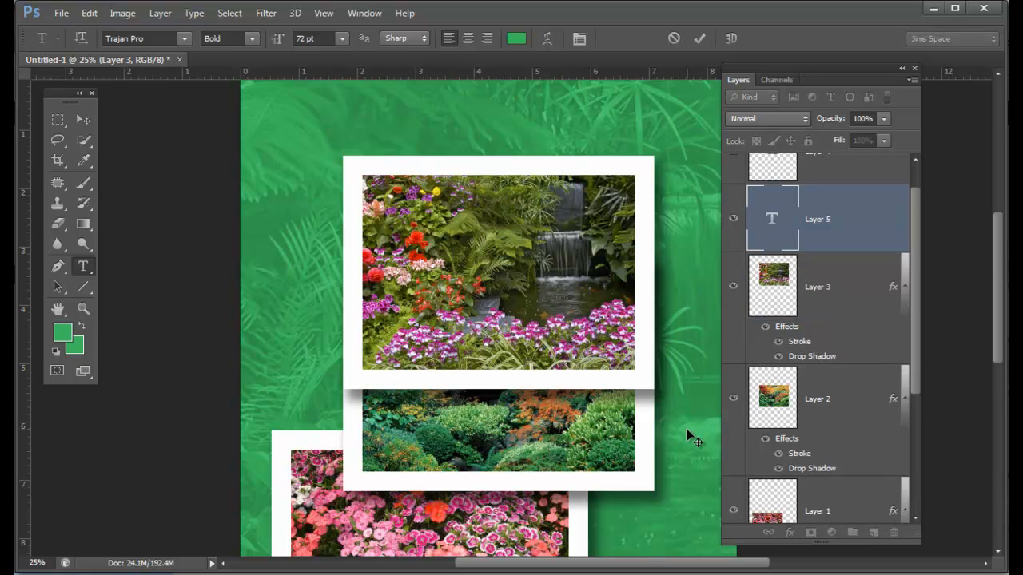
type("LILLY")
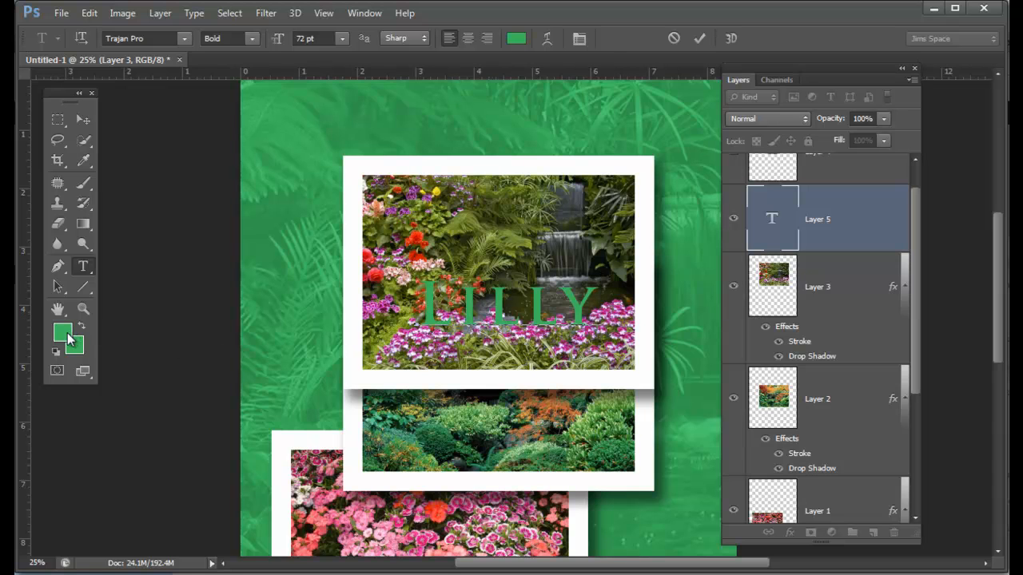
Step: Recolor the Lilly text white and move it down over the pink flowers in the waterfall photo
double_click(519, 308)
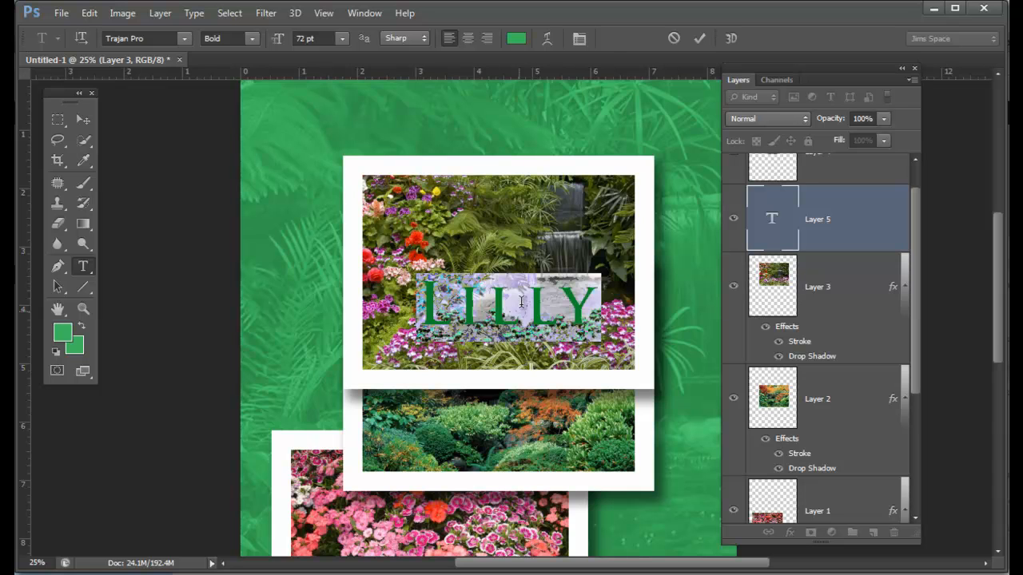
left_click(516, 41)
left_click_drag(277, 251, 164, 247)
left_click(534, 238)
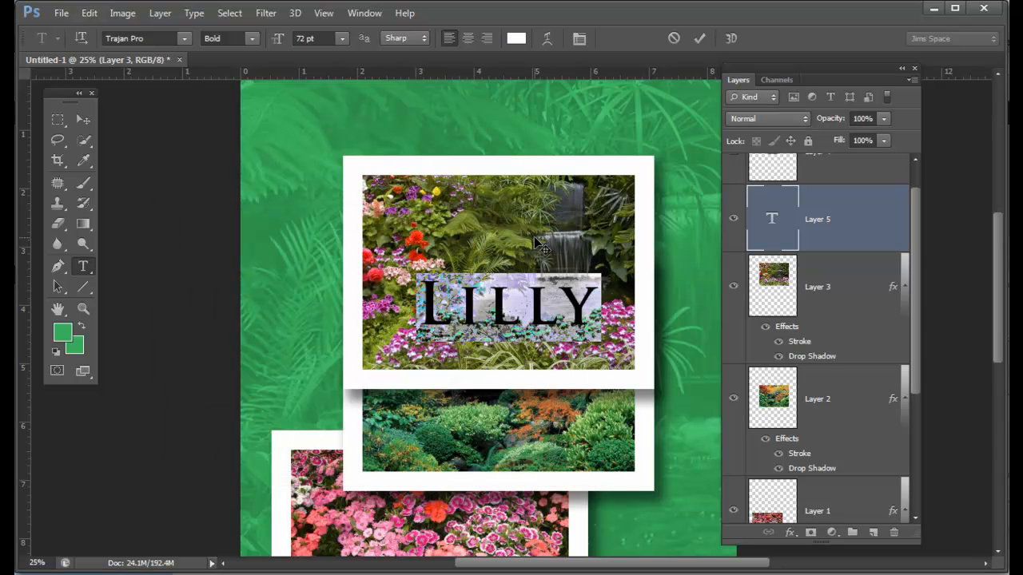
left_click(83, 119)
left_click_drag(520, 336, 505, 350)
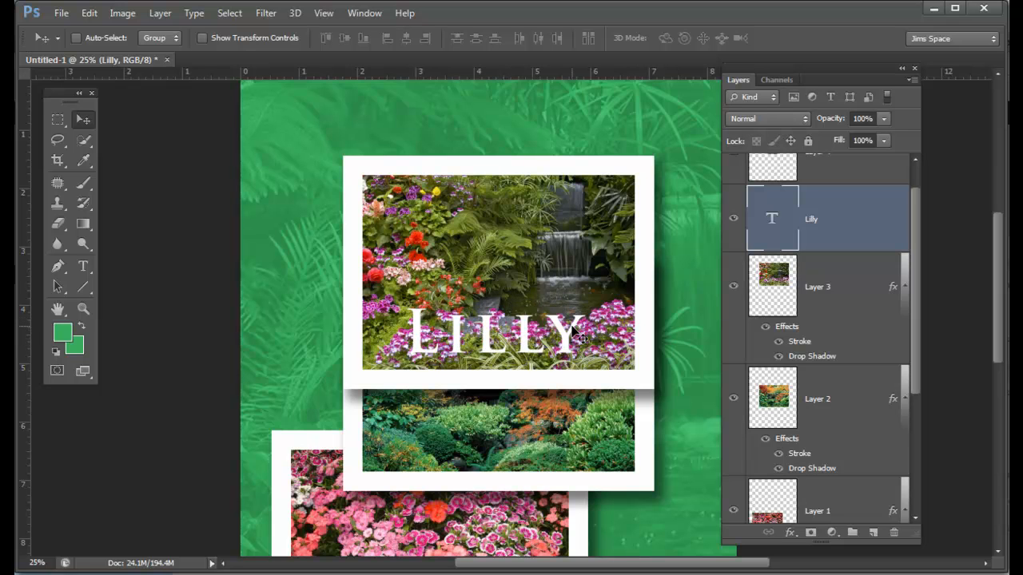
key("ctrl+t")
left_click_drag(587, 302, 600, 299)
key("Escape")
Step: Nudge the Lilly text slightly sideways and, with the text layer hidden, copy the matching letter-shaped area of Layer 3 to a new layer
left_click_drag(489, 354, 498, 356)
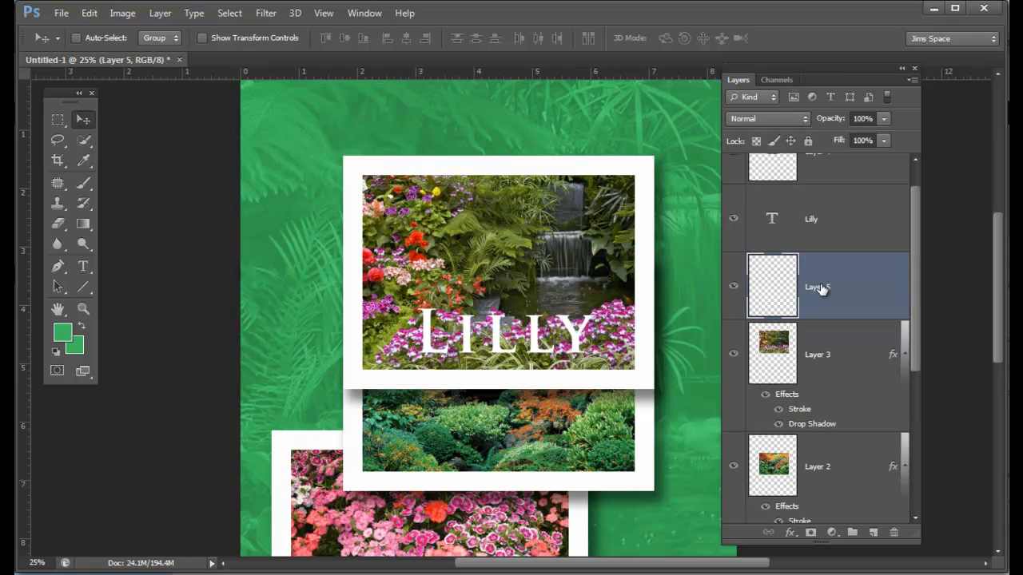
left_click(773, 223, "ctrl")
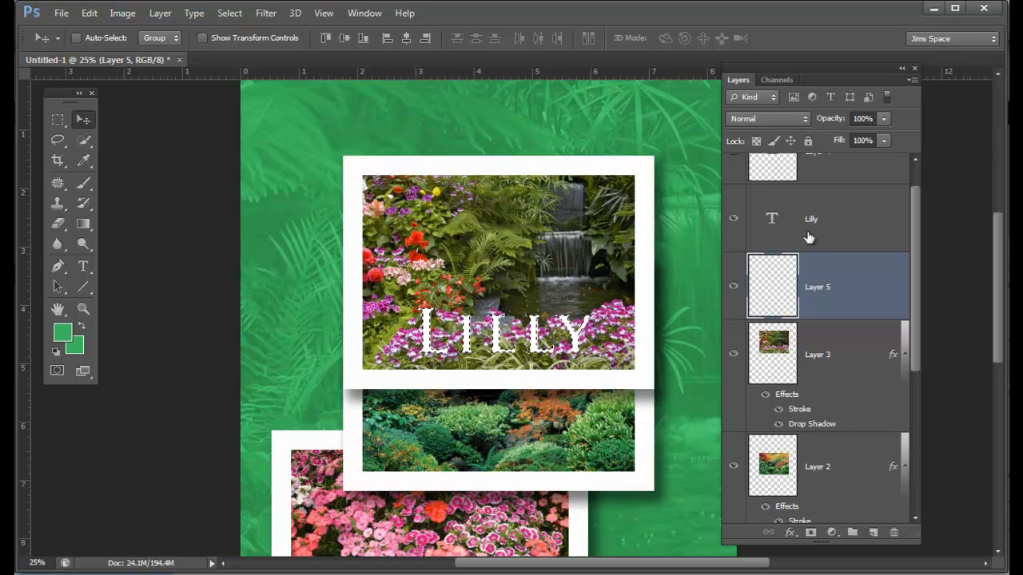
left_click(734, 218)
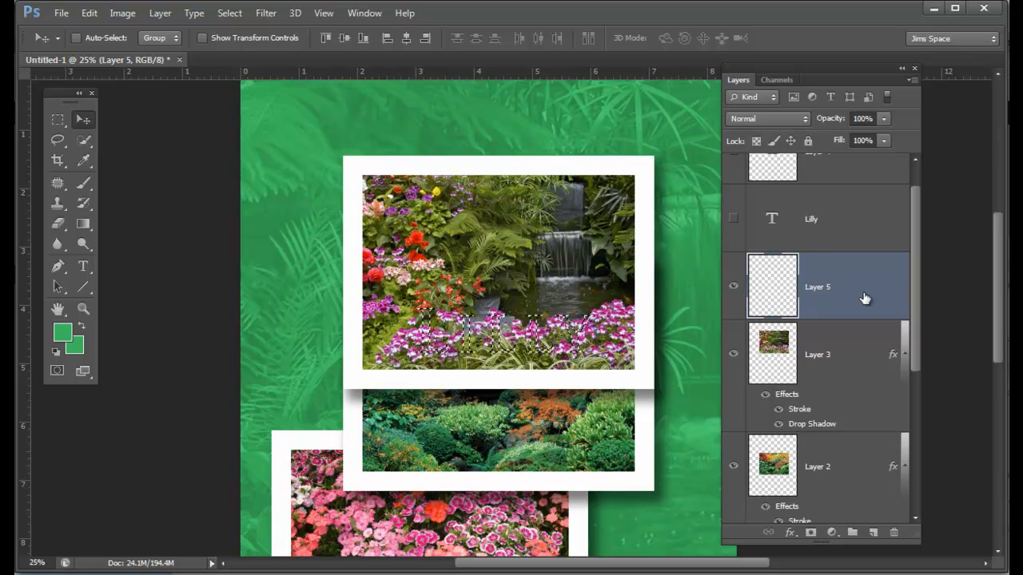
left_click(845, 353)
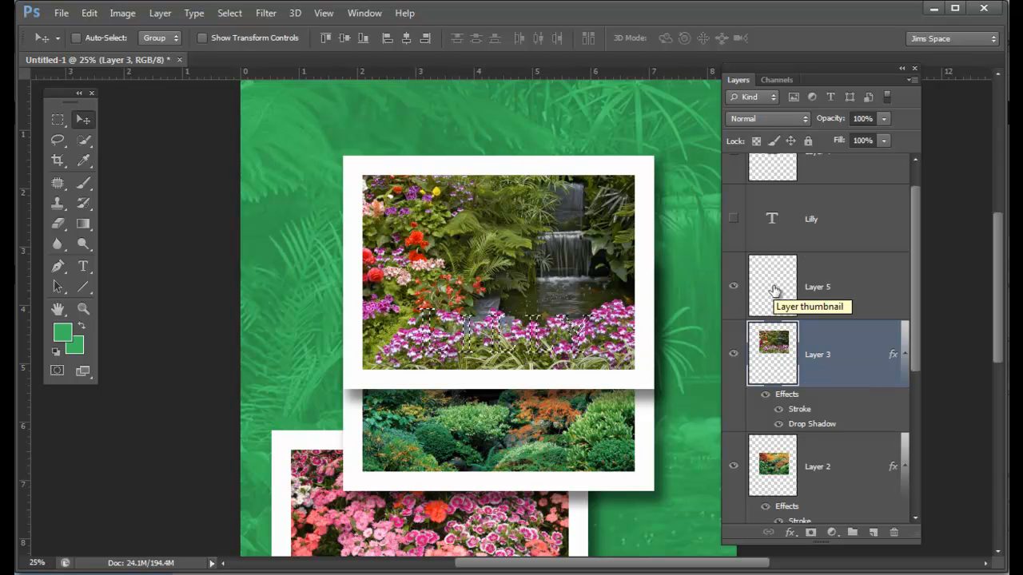
key("ctrl+j")
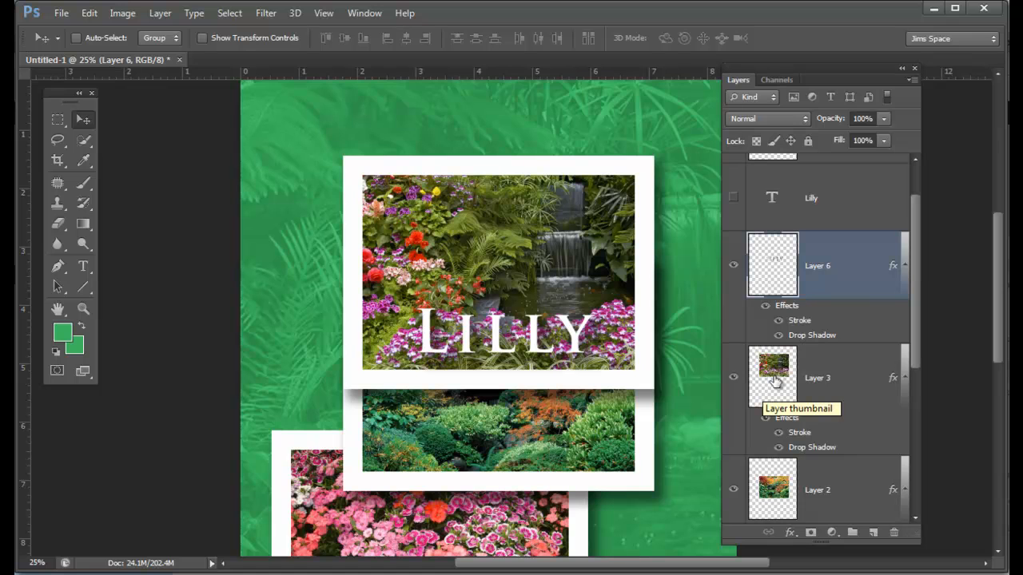
Step: Clear the inherited stroke and drop shadow style from the letter-shaped Layer 6
left_click(816, 364)
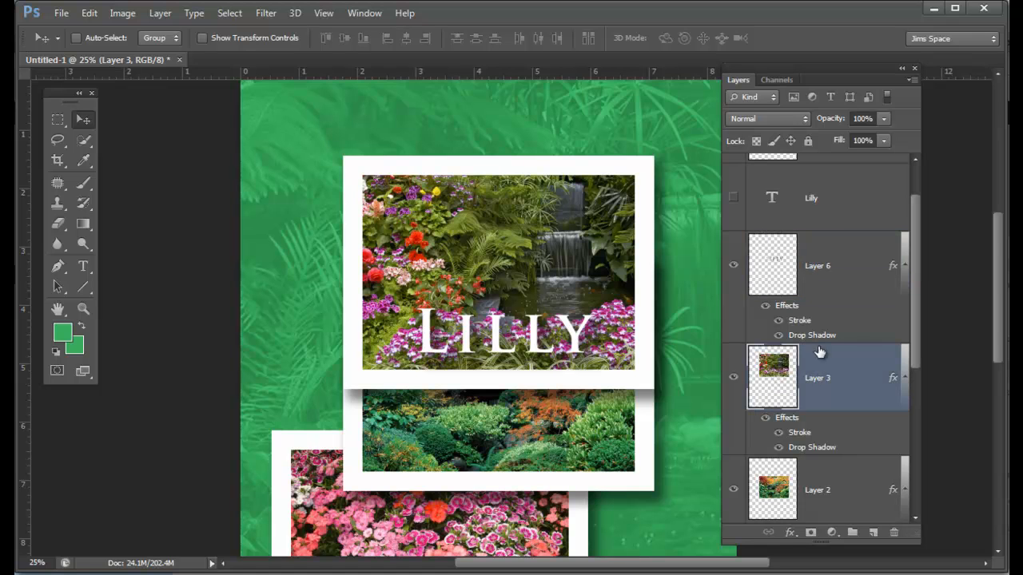
left_click(846, 266)
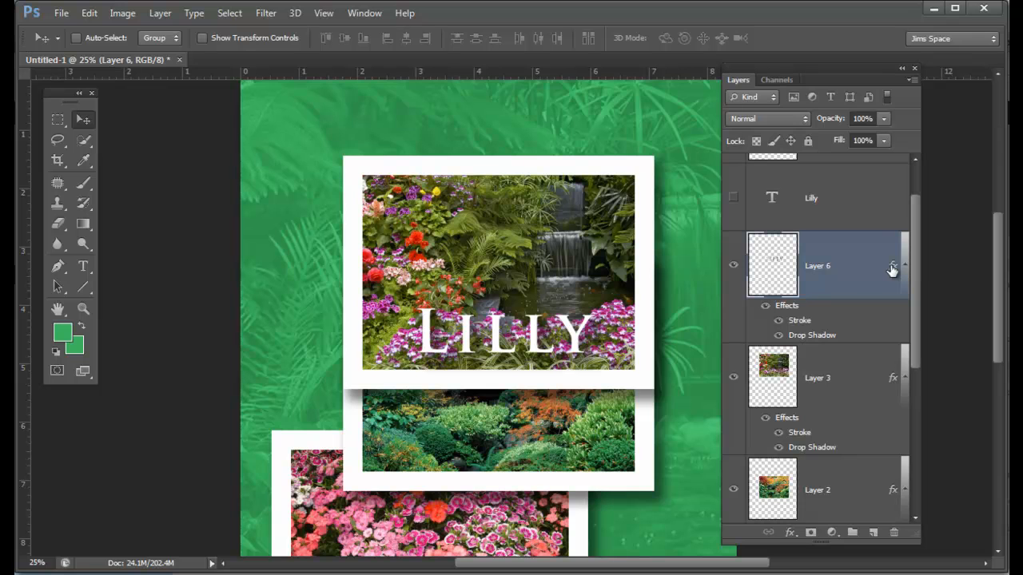
right_click(849, 267)
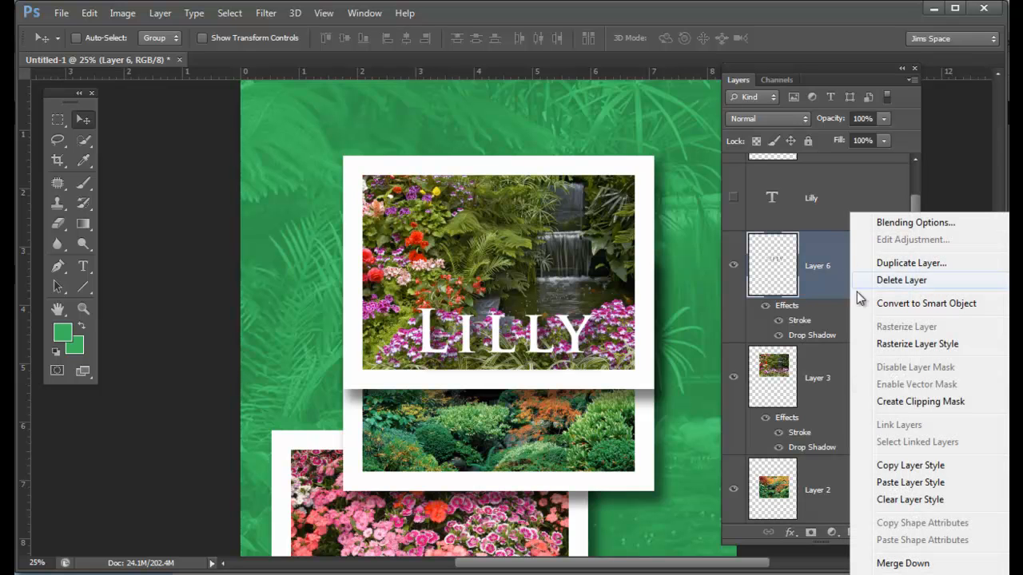
left_click(940, 503)
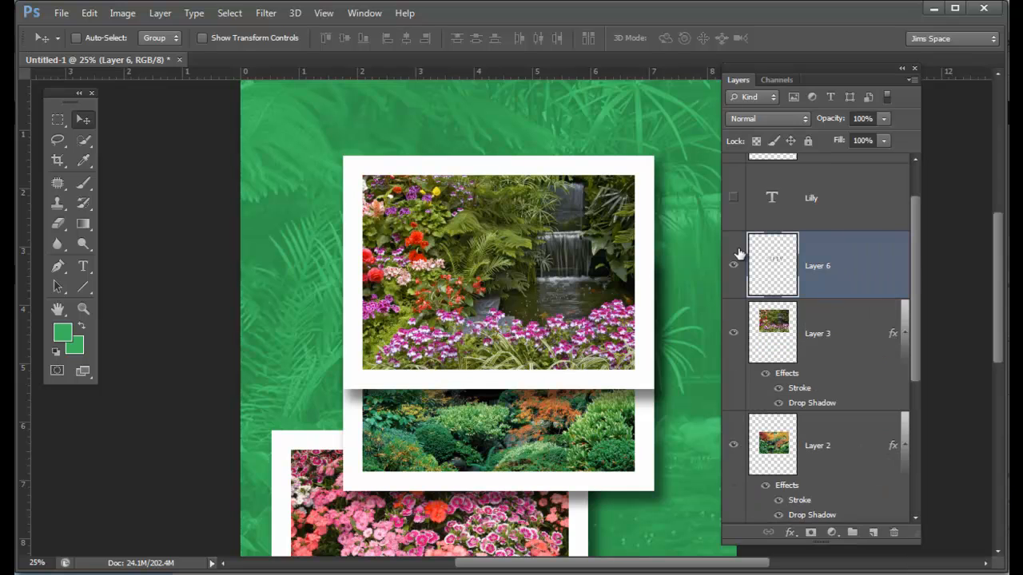
Step: Hide Layer 2 and toggle the visibility of Layer 3 to check the photo-filled letters, leaving Layer 3 shown
left_click(732, 337)
left_click(732, 336)
left_click(733, 445)
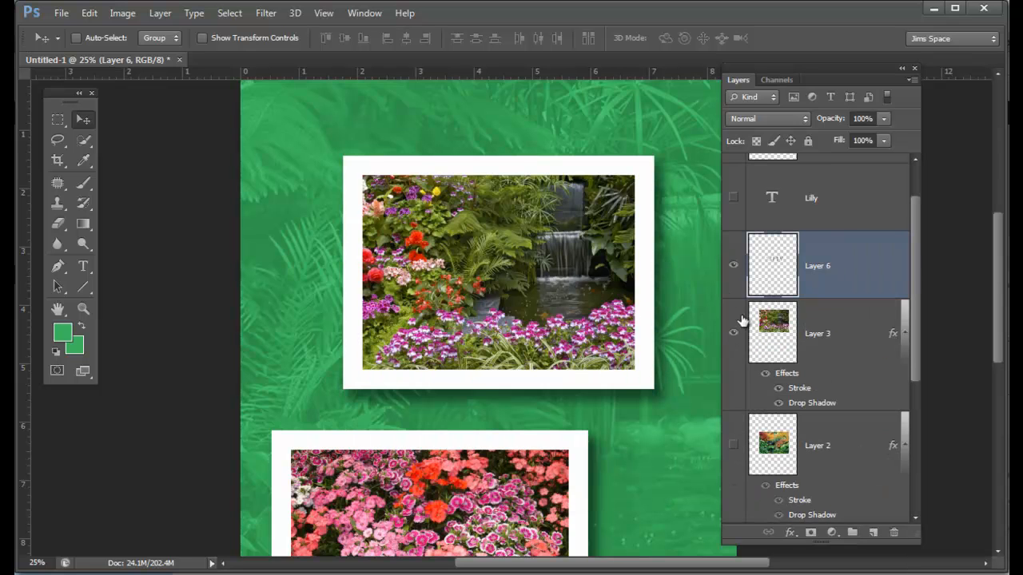
left_click(733, 337)
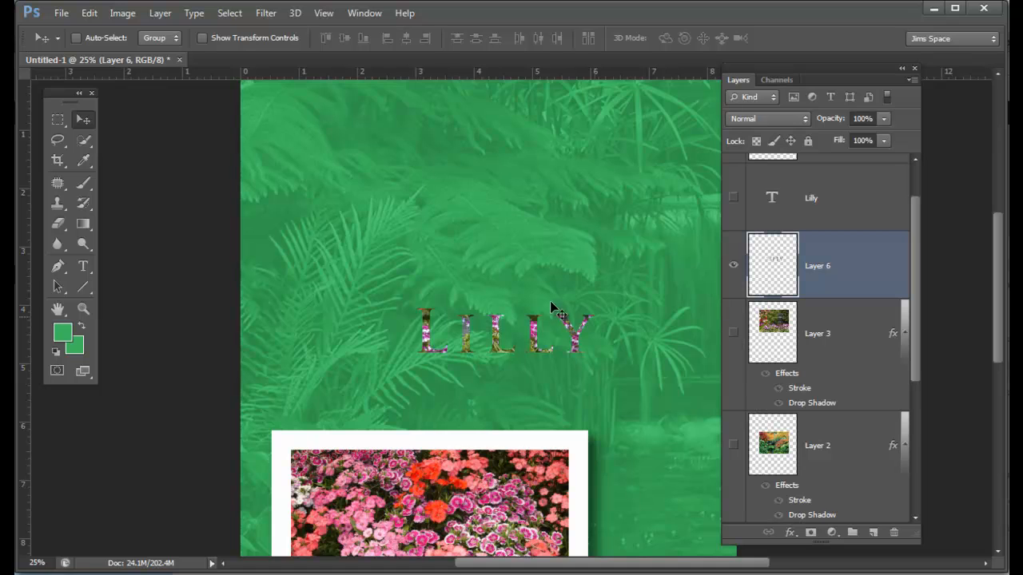
left_click(733, 337)
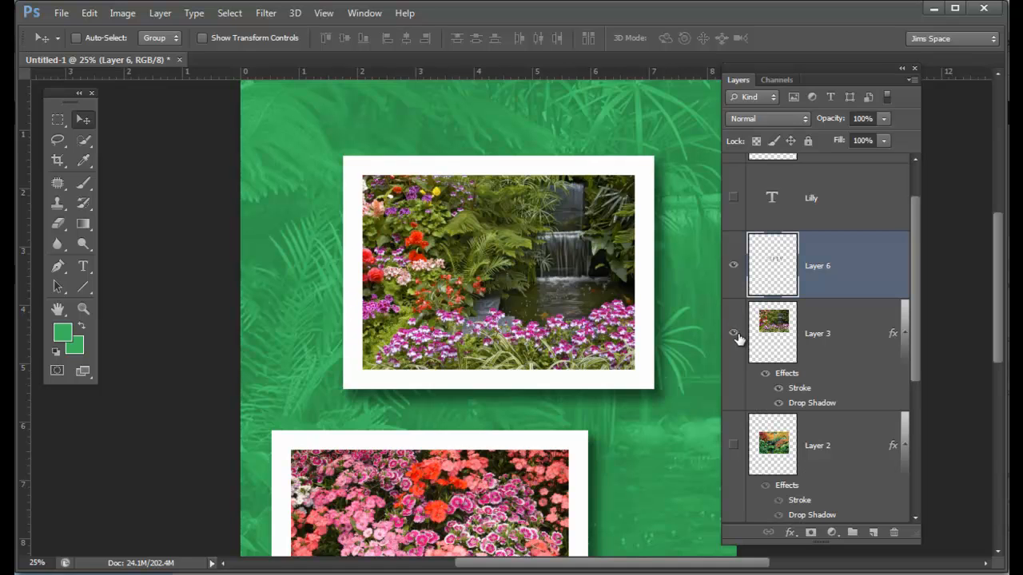
left_click(733, 336)
left_click(733, 337)
Step: Add a Bevel & Emboss effect in the Outer Bevel style to the Lilly letters on Layer 6
double_click(848, 270)
left_click_drag(211, 34, 828, 137)
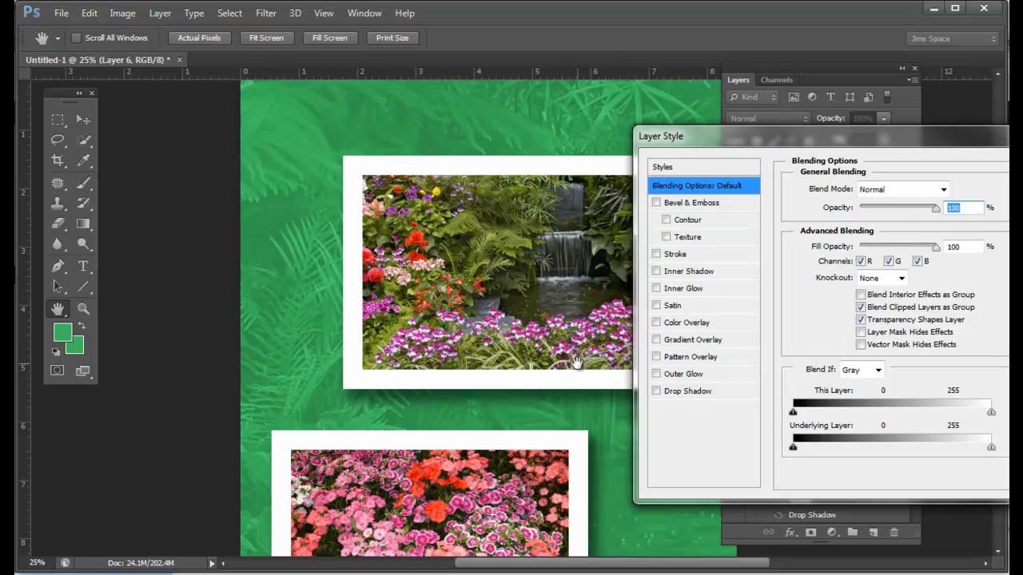
left_click(657, 204)
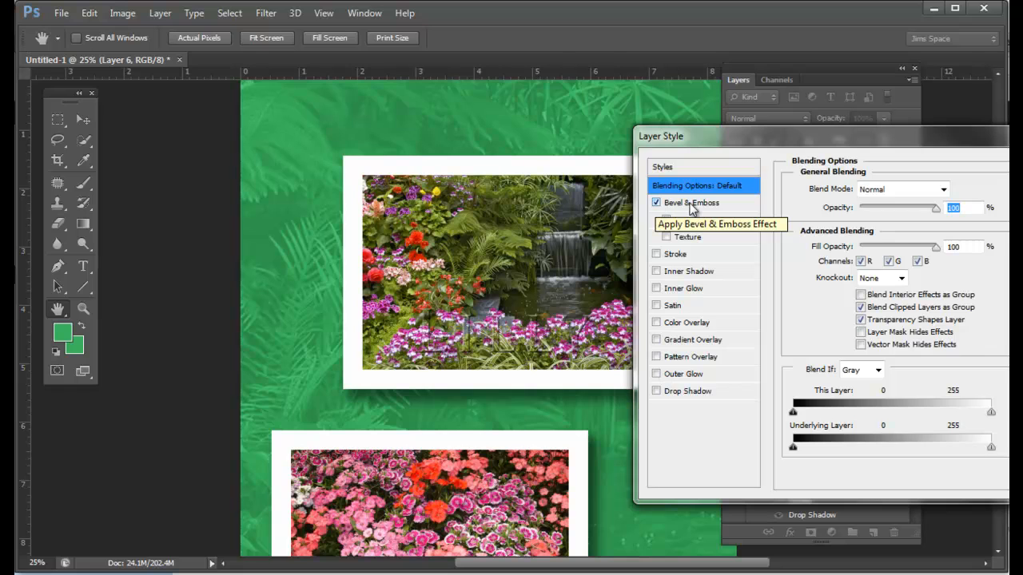
left_click(692, 205)
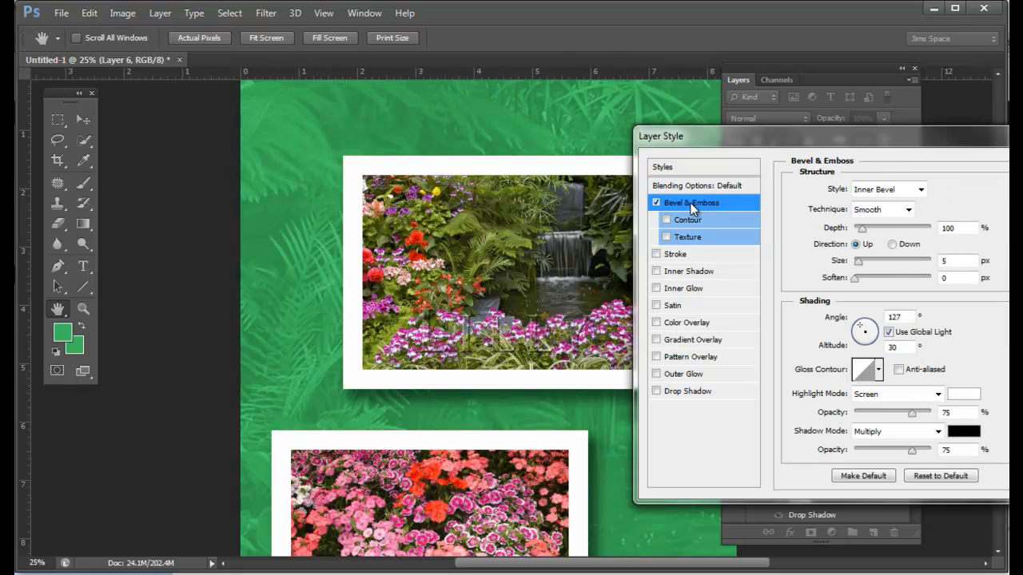
left_click(920, 190)
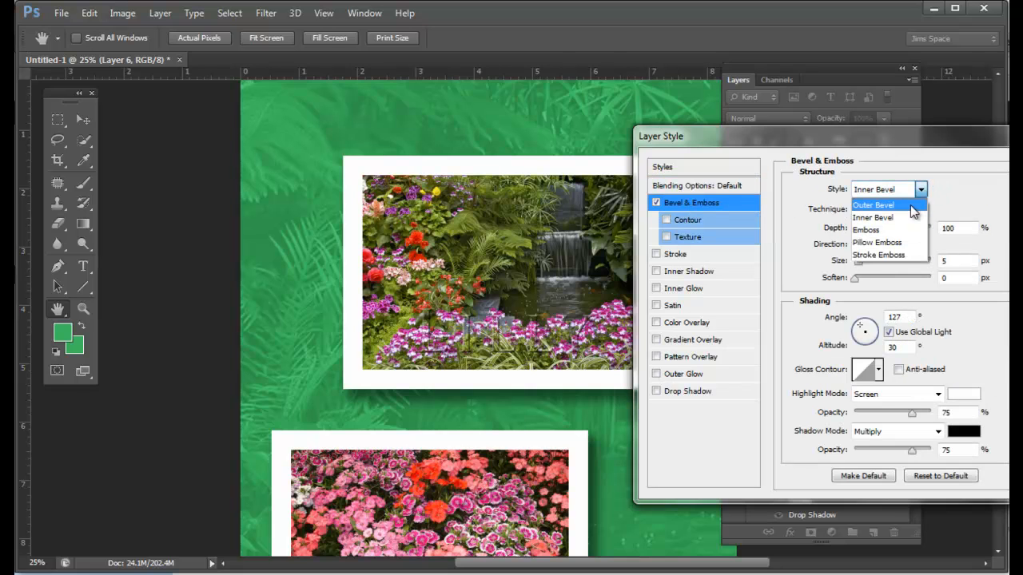
left_click(912, 205)
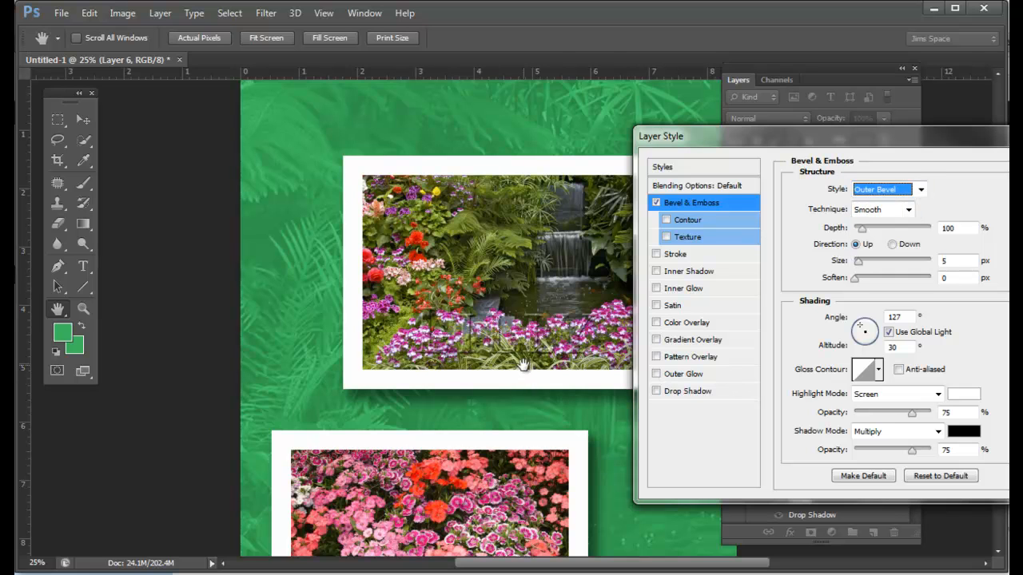
Step: Add a white outside stroke of 6 px to the Lilly letters
left_click(657, 254)
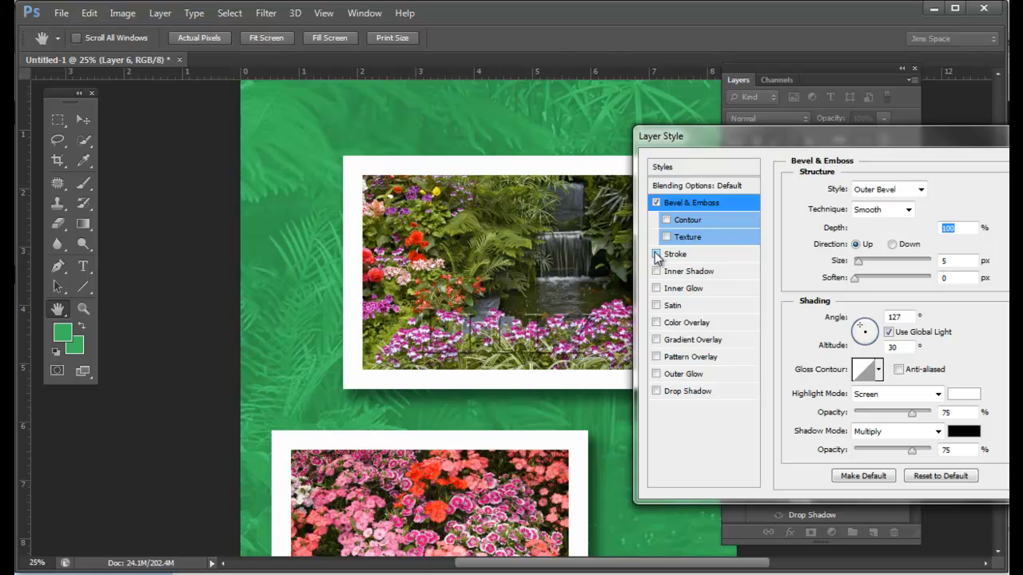
left_click(675, 255)
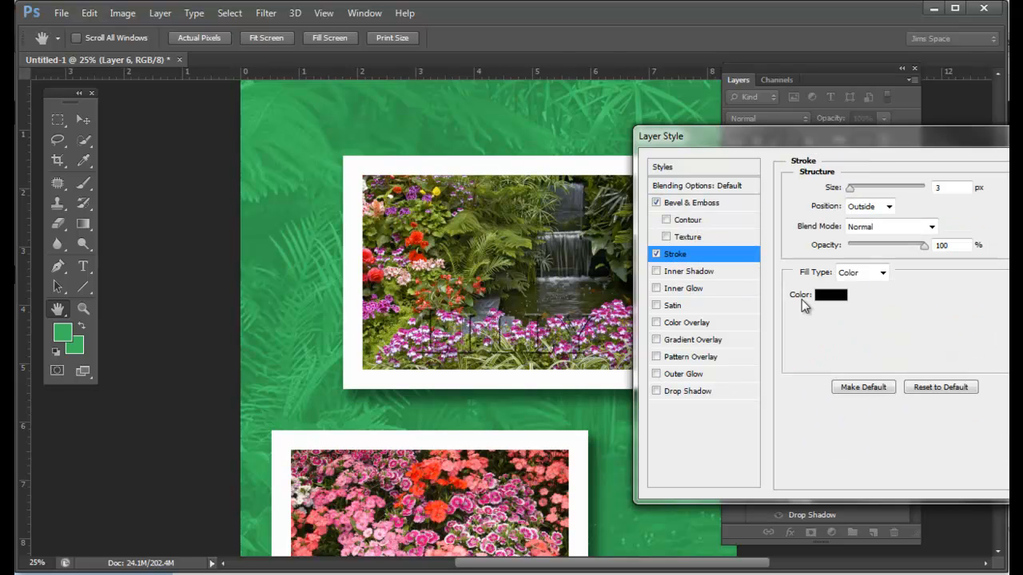
left_click(829, 295)
left_click_drag(243, 317, 165, 247)
left_click(534, 237)
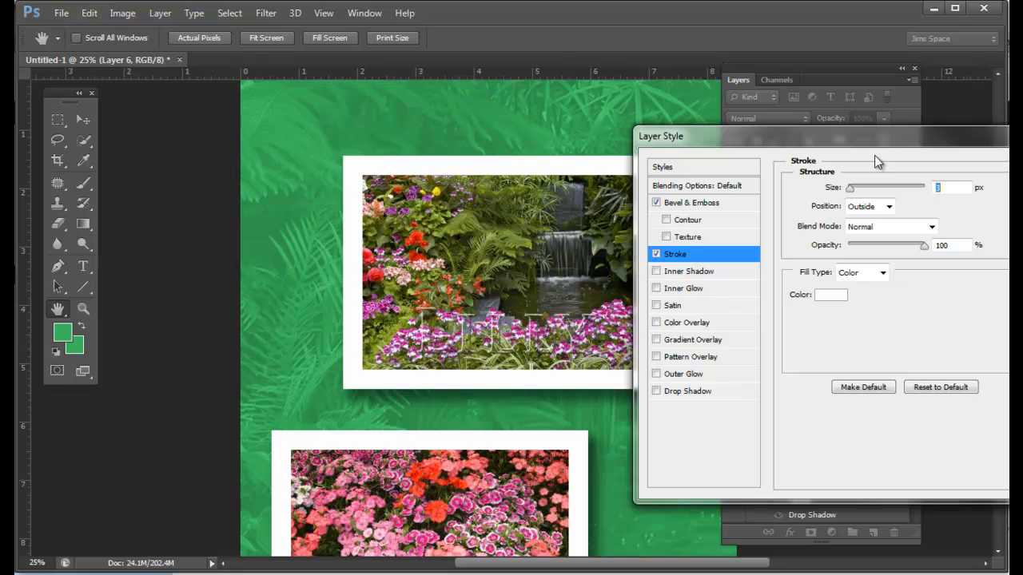
left_click_drag(851, 194, 854, 197)
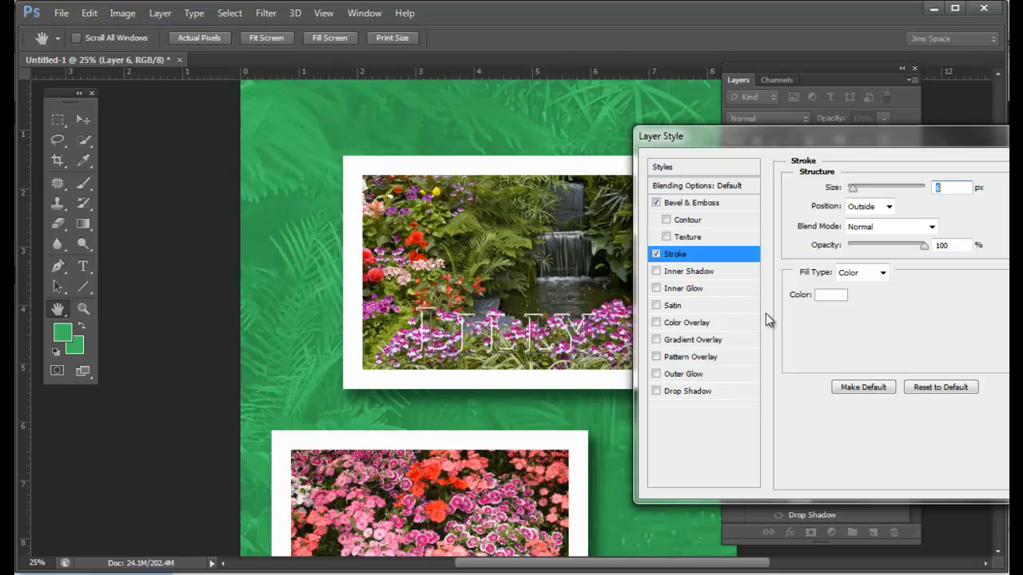
Step: Add a yellow color overlay (f8dc34) to the Lilly letters and lower its opacity so the photo shows through
left_click(656, 323)
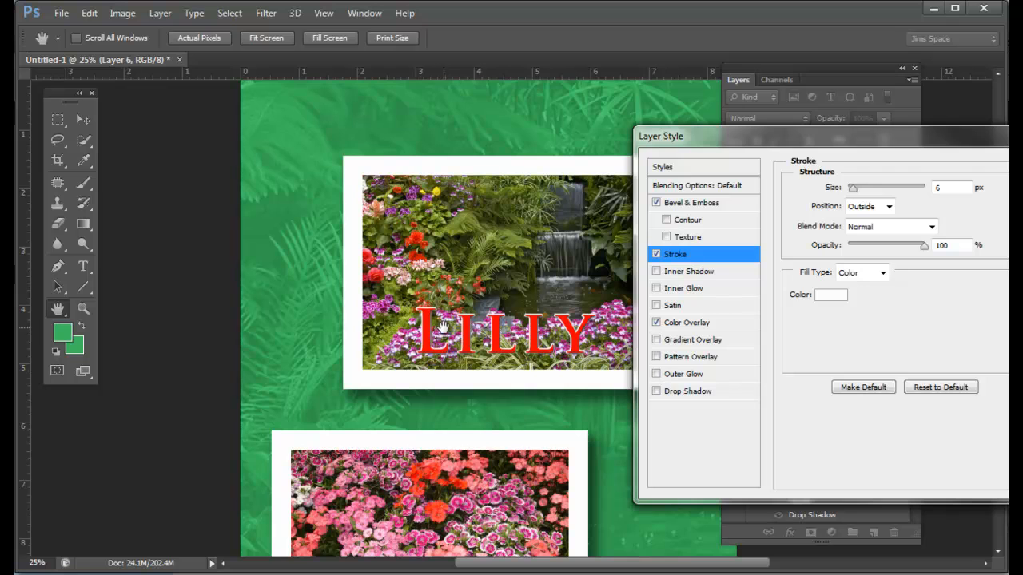
left_click(685, 324)
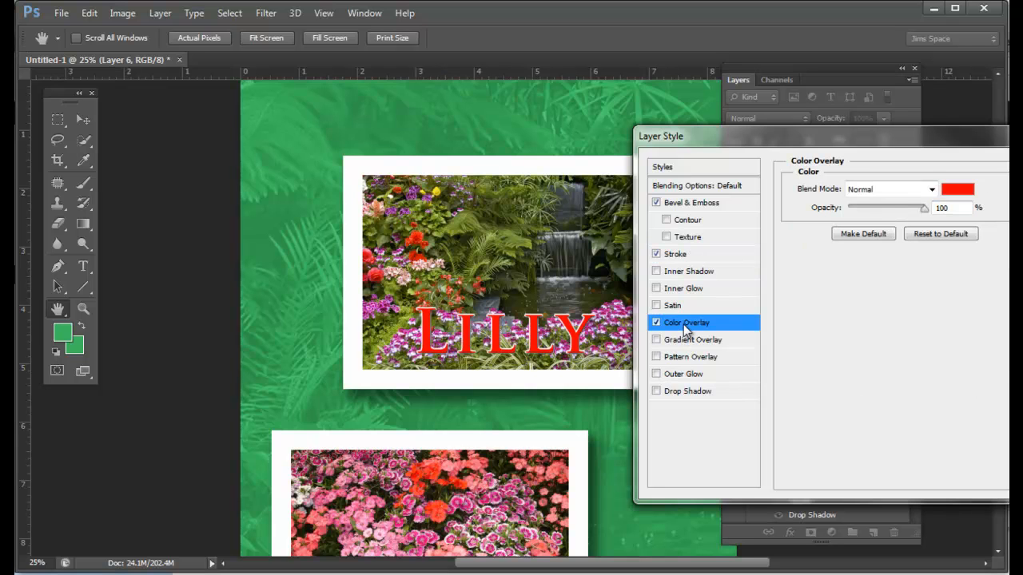
left_click(962, 195)
left_click_drag(463, 224, 968, 184)
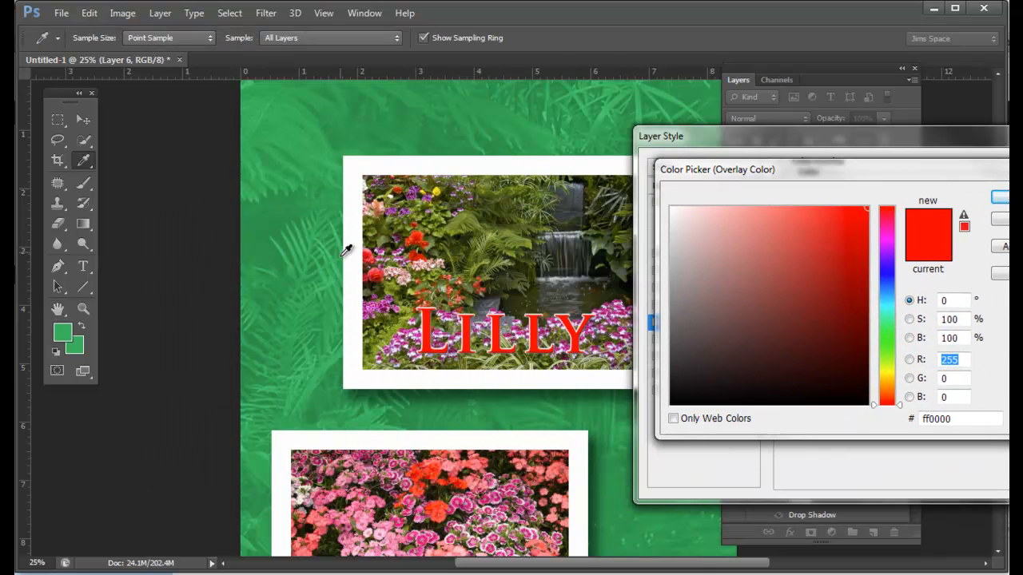
left_click(435, 193)
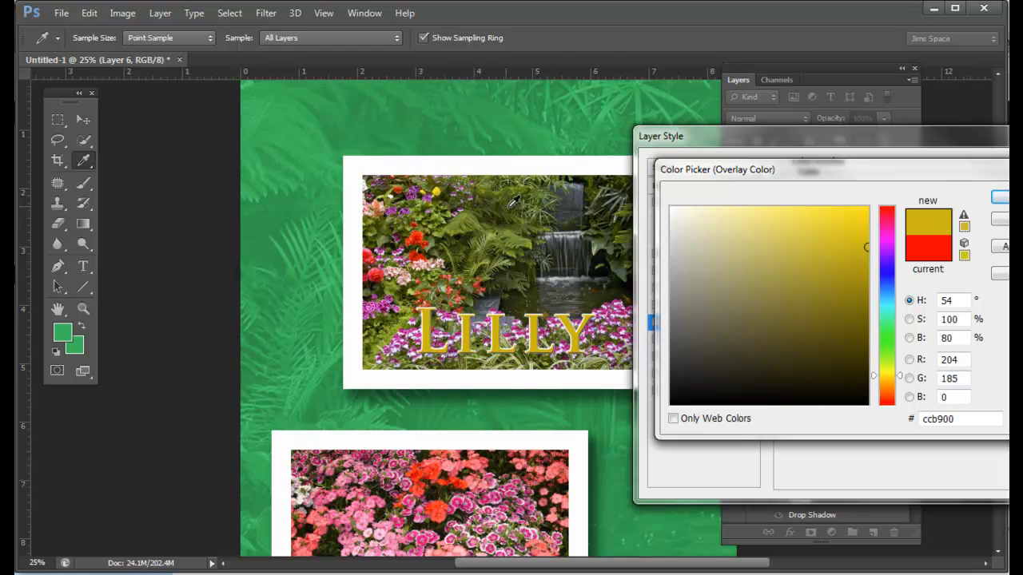
left_click(460, 229)
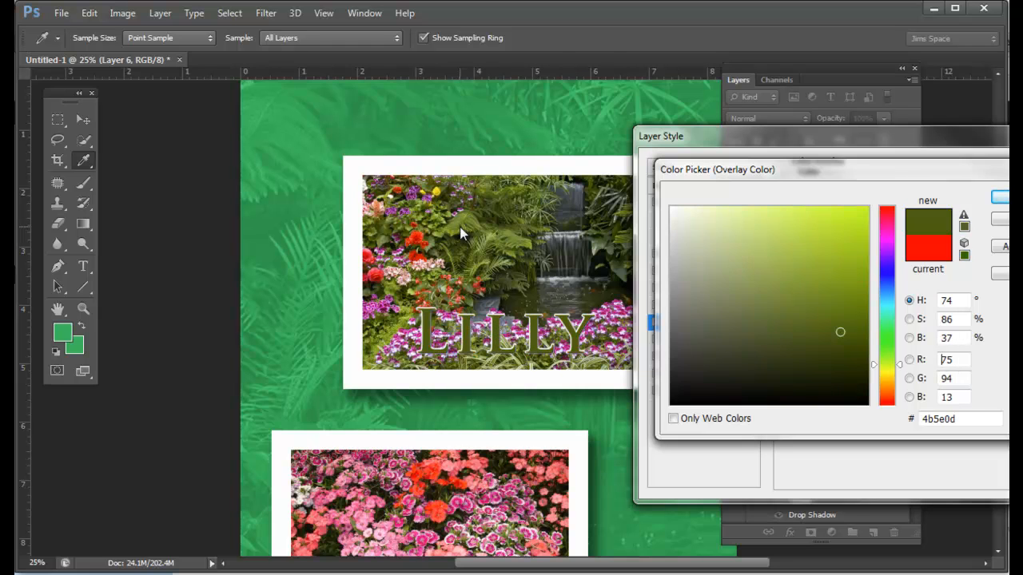
left_click(440, 179)
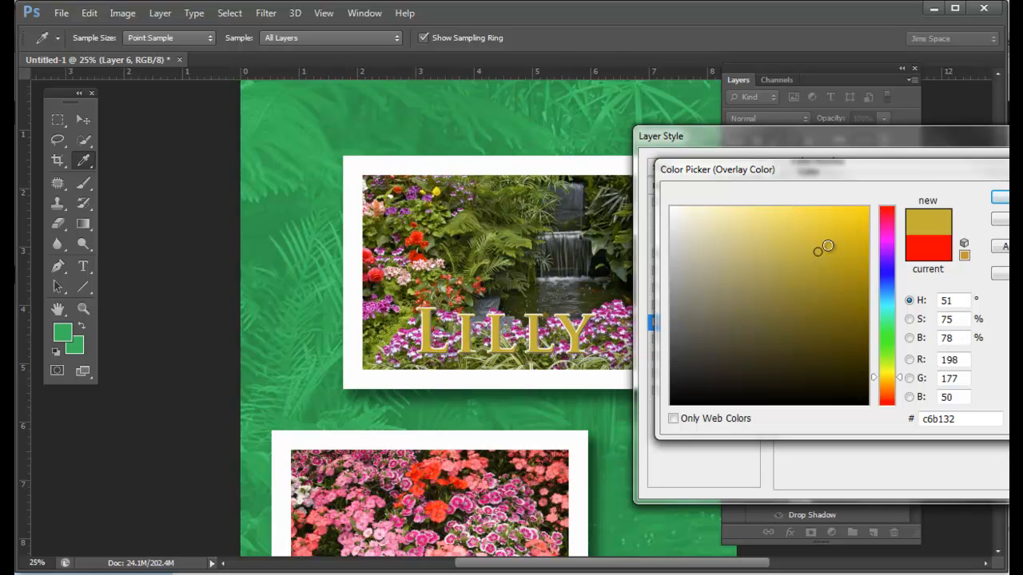
left_click(827, 220)
left_click(827, 212)
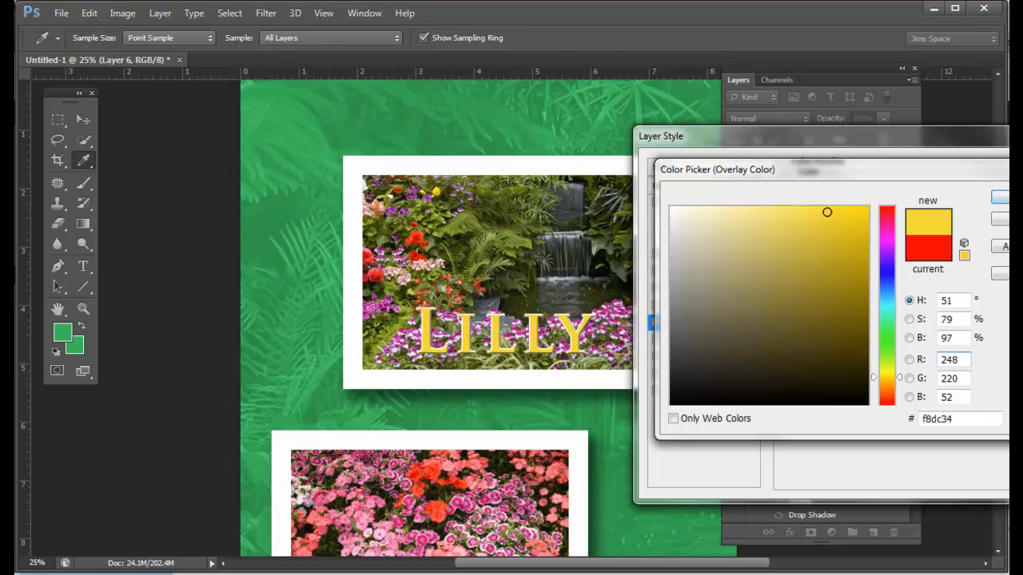
left_click(1000, 198)
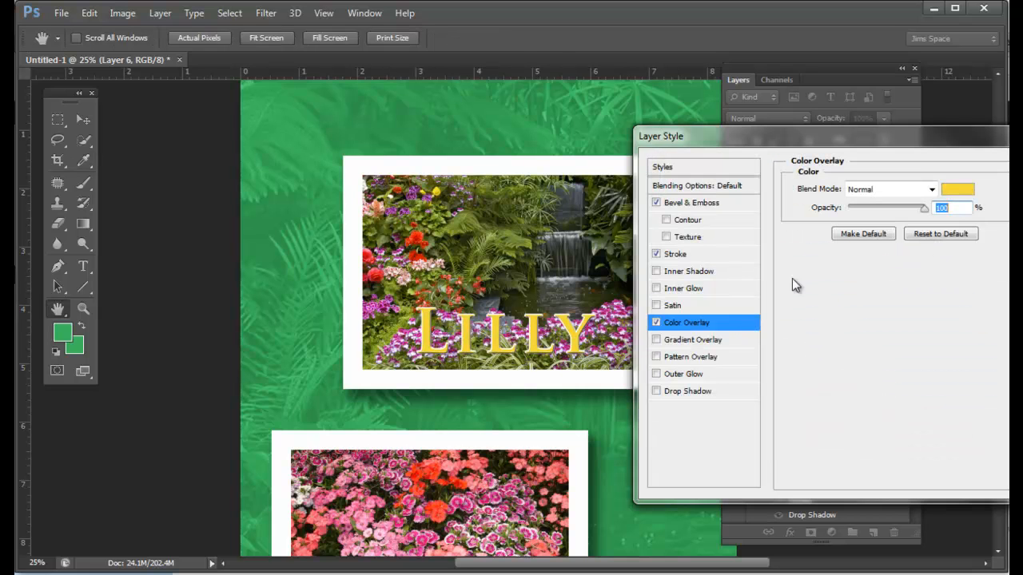
left_click_drag(922, 210, 893, 210)
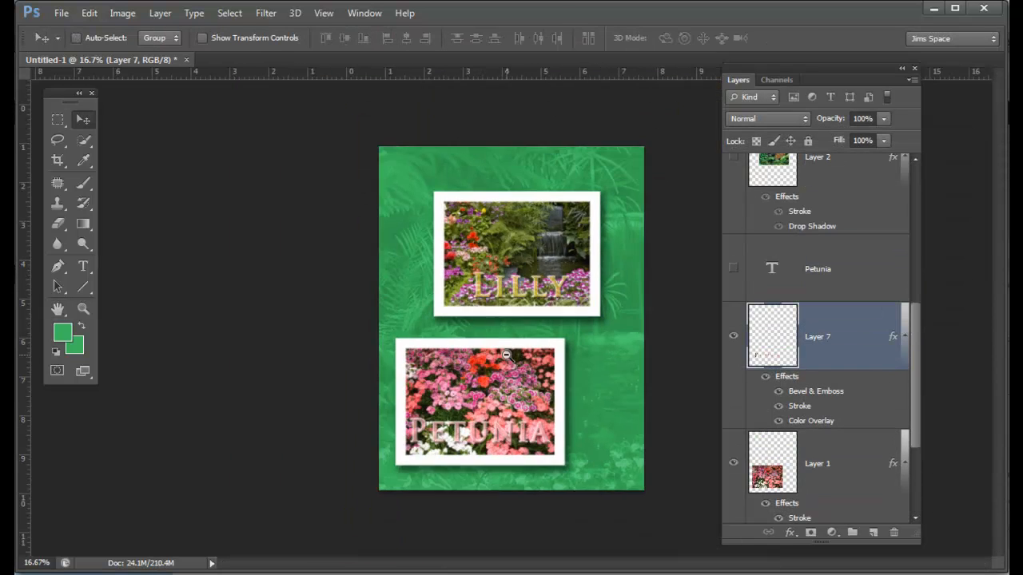
Step: Fit the Petunia text inside the pink flower photo as styled, photo-filled letters, and show Layer 2 again
left_click(505, 354, "alt")
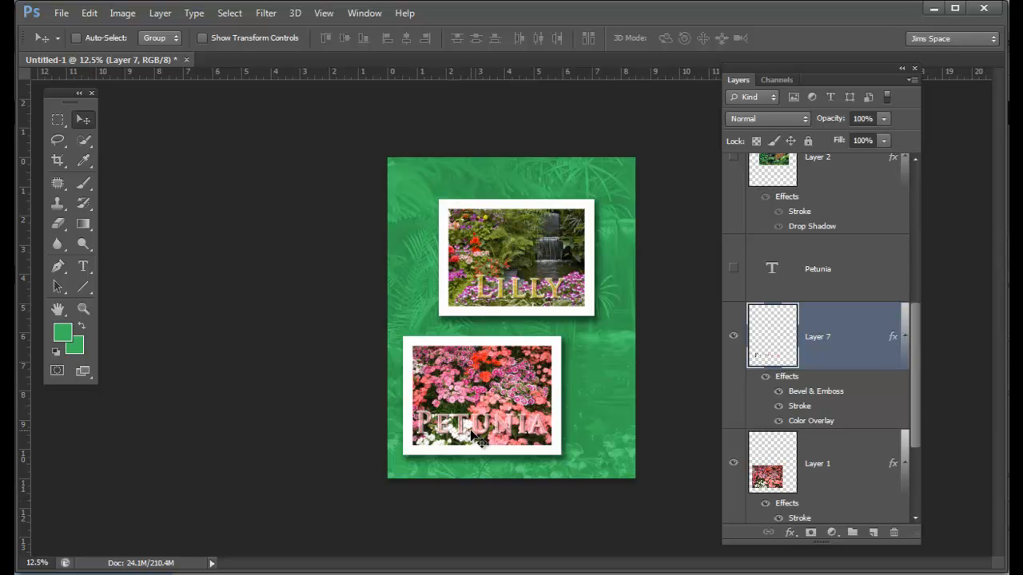
left_click_drag(918, 397, 918, 388)
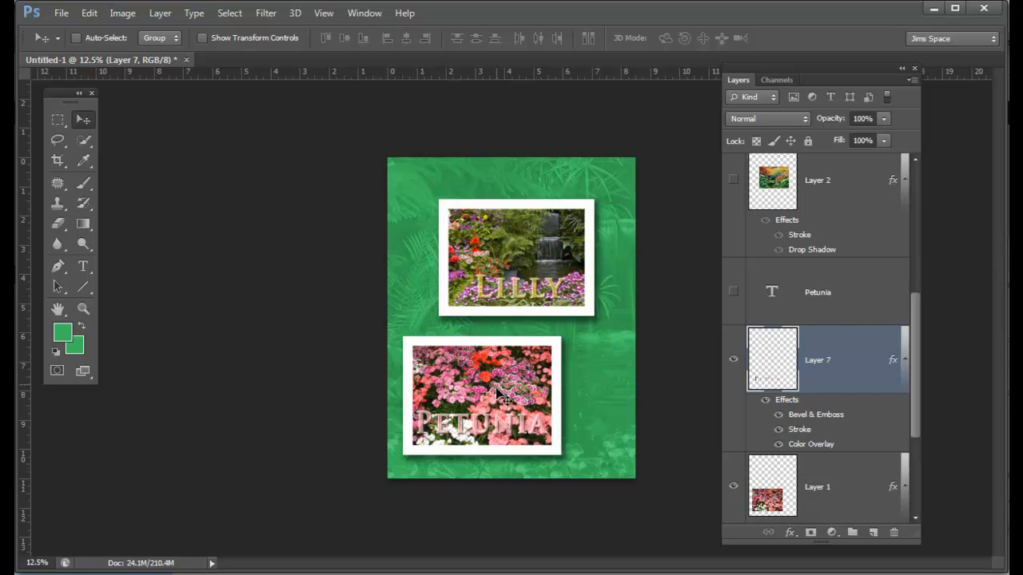
key("ctrl+plus")
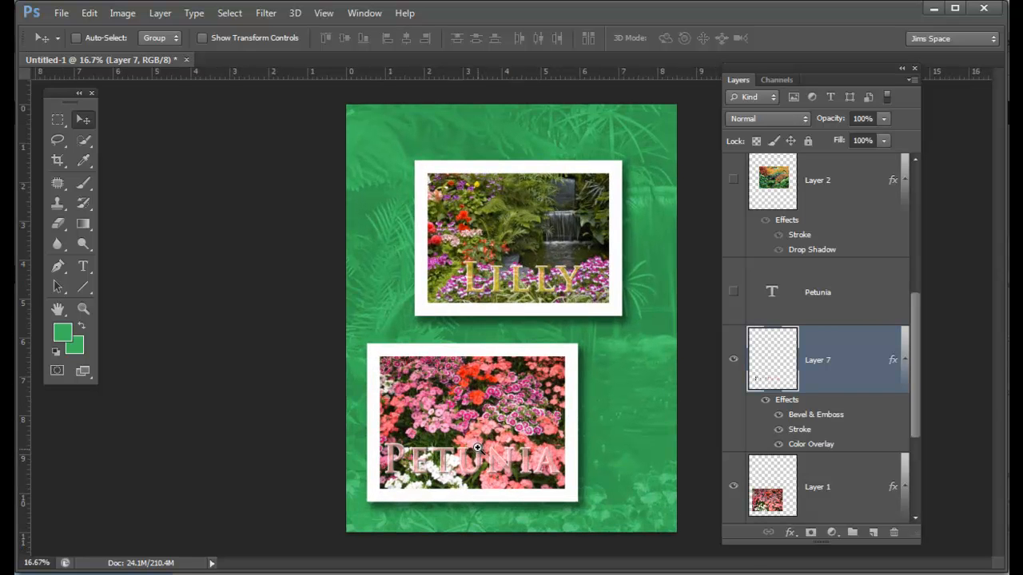
scroll(479, 450, "up", 1)
left_click_drag(516, 336, 516, 440)
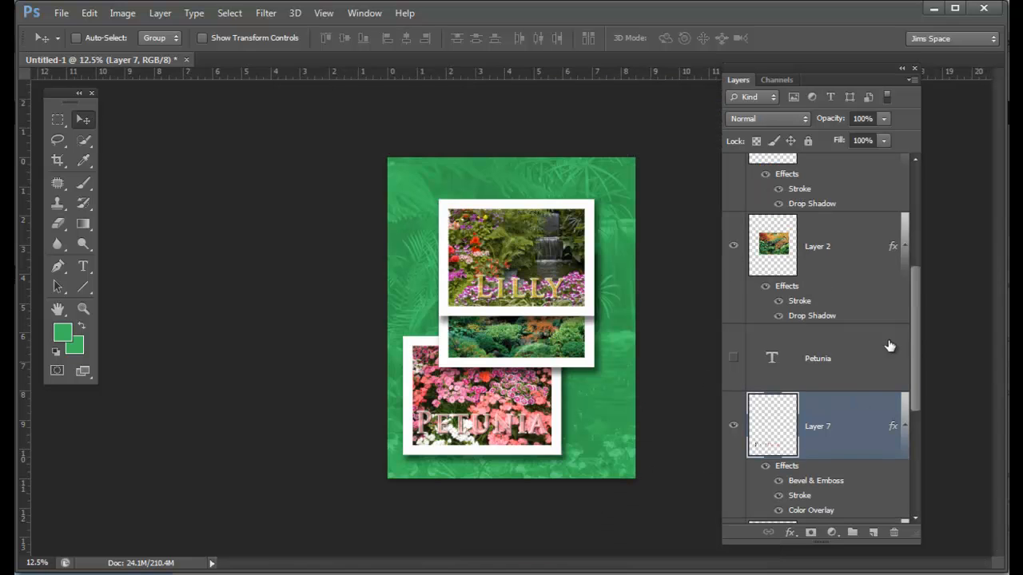
Step: Identify Layer 7 and Layer 1 by toggling their visibility, and link the Petunia lettering to the pink flower photo
left_click_drag(913, 311, 916, 406)
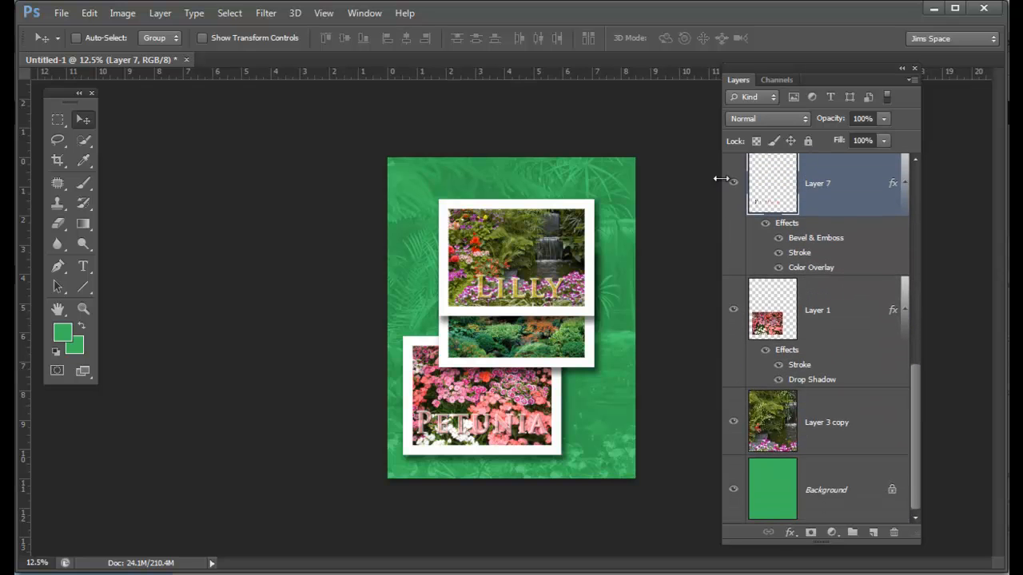
left_click(730, 312)
left_click(730, 312)
left_click(854, 311, "ctrl")
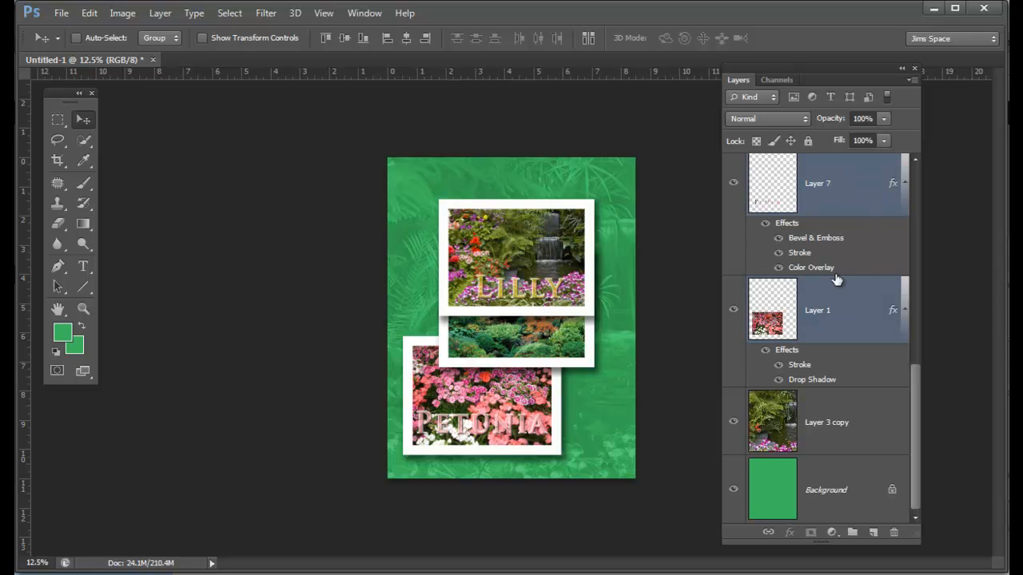
left_click(733, 183)
left_click(733, 183)
left_click(733, 310)
left_click(734, 311)
right_click(836, 315)
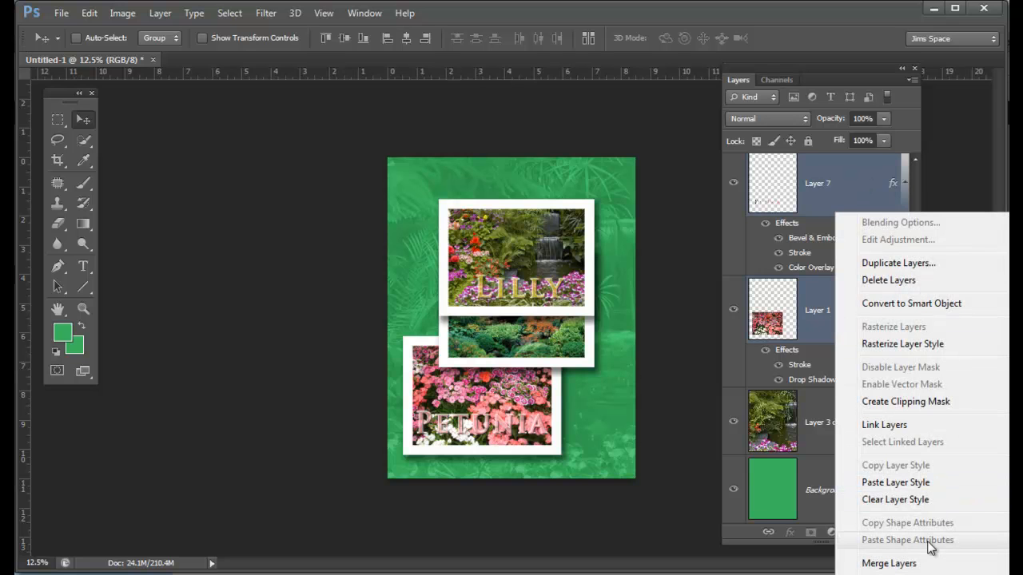
left_click(906, 427)
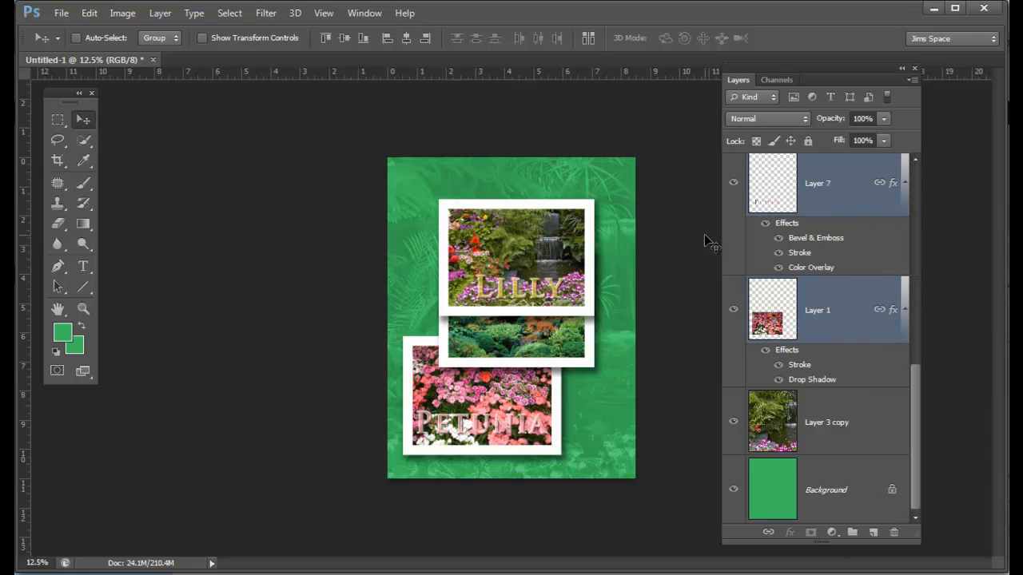
Step: Test the link by moving the pink flower photo, and rotate it together with the Petunia lettering by about -8.23°
left_click(856, 328)
left_click_drag(513, 445, 530, 421)
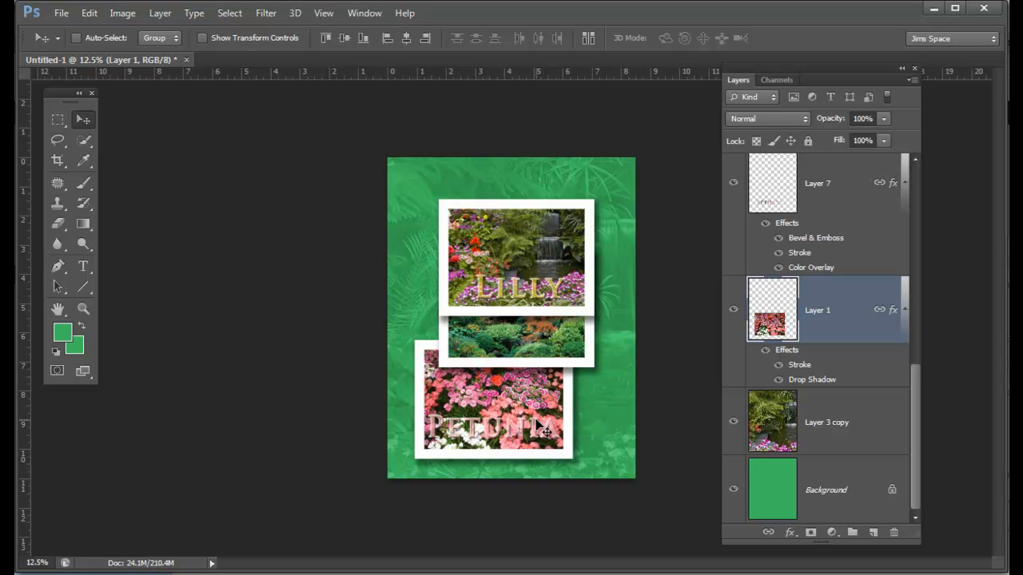
key("ctrl+t")
mouse_move(598, 469)
left_mouse_down()
mouse_move(632, 431)
mouse_move(612, 448)
mouse_move(638, 457)
mouse_move(617, 461)
left_mouse_up()
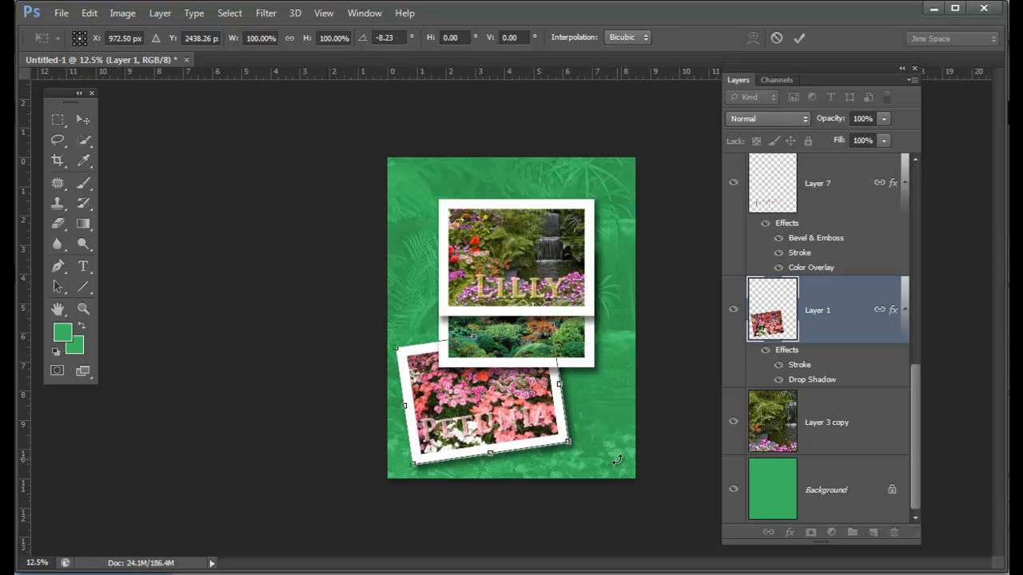
key("Return")
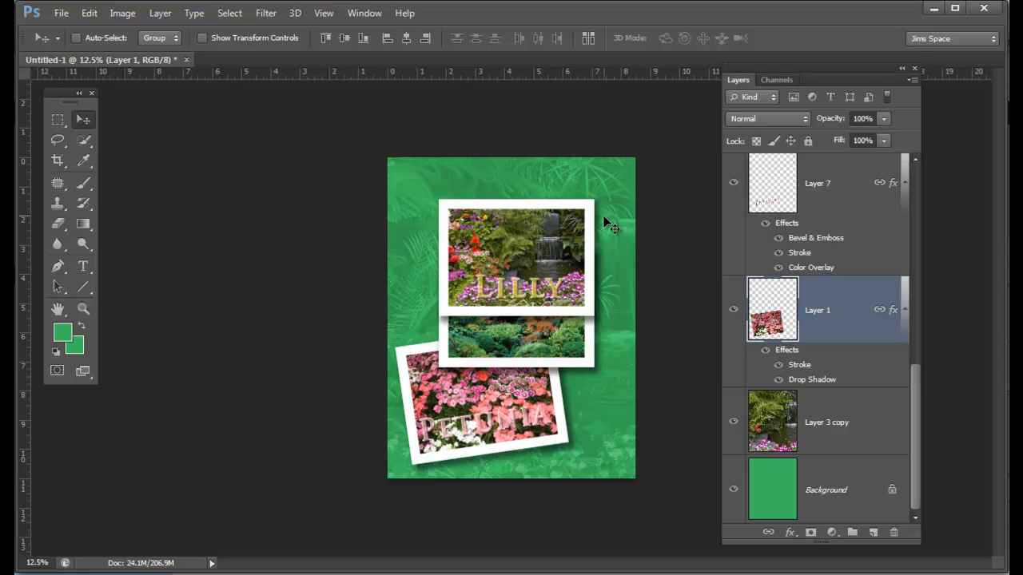
Step: Link the Lilly lettering on Layer 6 to the waterfall photo on Layer 3
left_click(566, 251, "ctrl")
left_click_drag(912, 283, 926, 201)
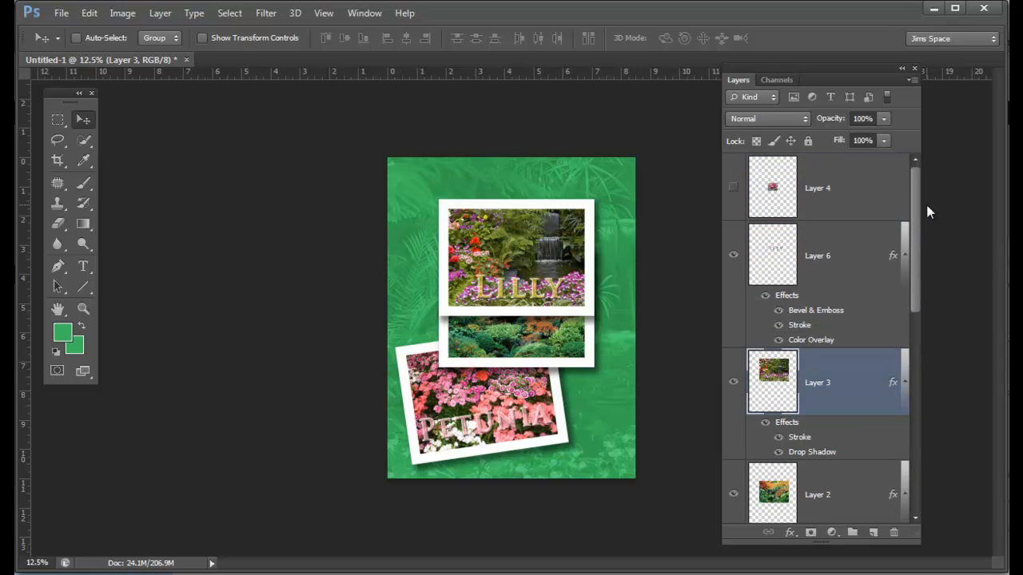
left_click(860, 263, "ctrl")
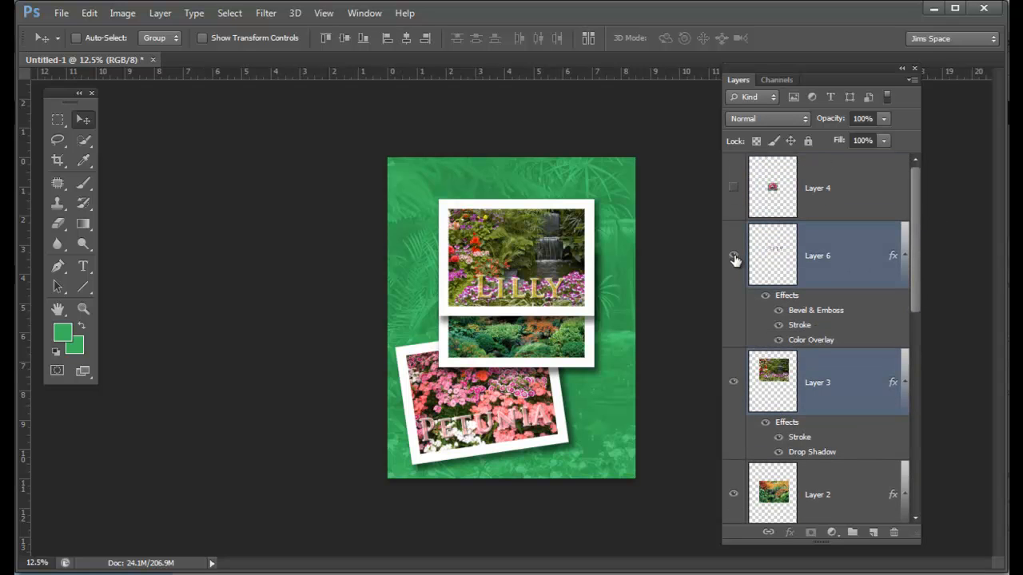
right_click(859, 260)
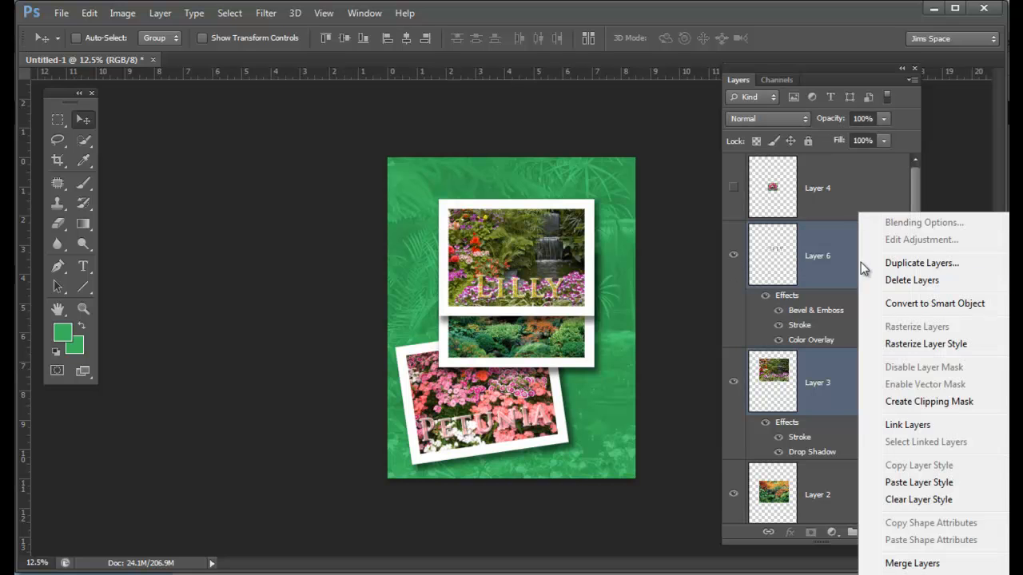
left_click(900, 425)
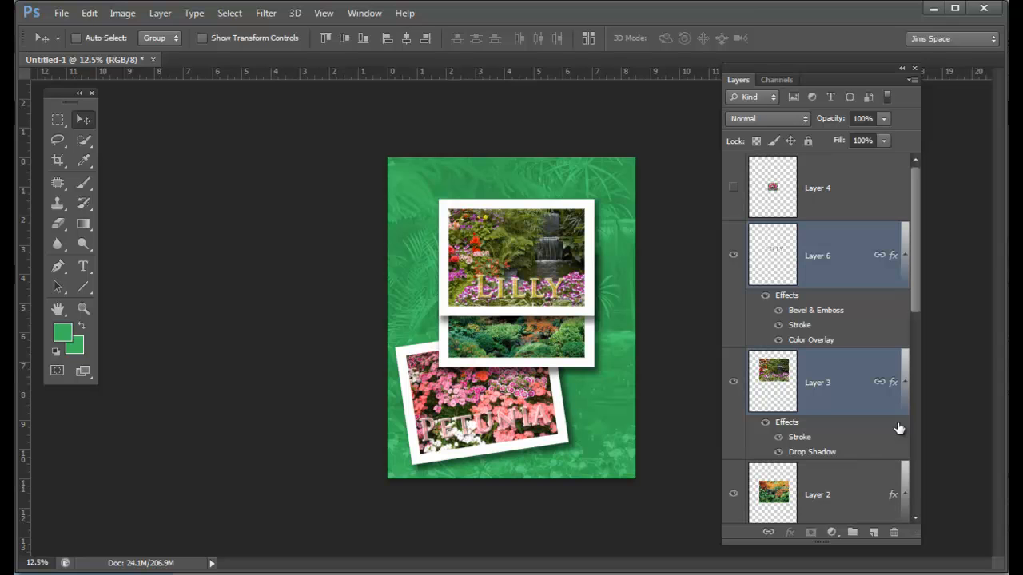
Step: Rotate the linked waterfall photo and Lilly lettering counterclockwise and shift them toward the poster's right edge
key("ctrl+t")
left_click_drag(629, 349, 655, 279)
left_click_drag(495, 285, 565, 287)
key("Return")
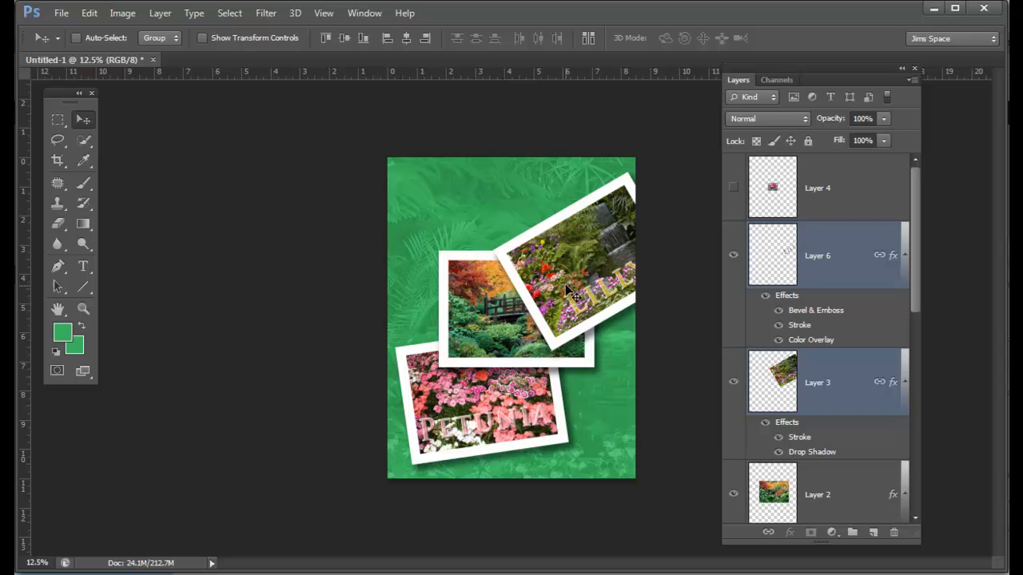
Step: Rotate the autumn bridge photo on Layer 2 clockwise and move it down so it overlaps the pink flower photo
left_click(479, 324, "ctrl")
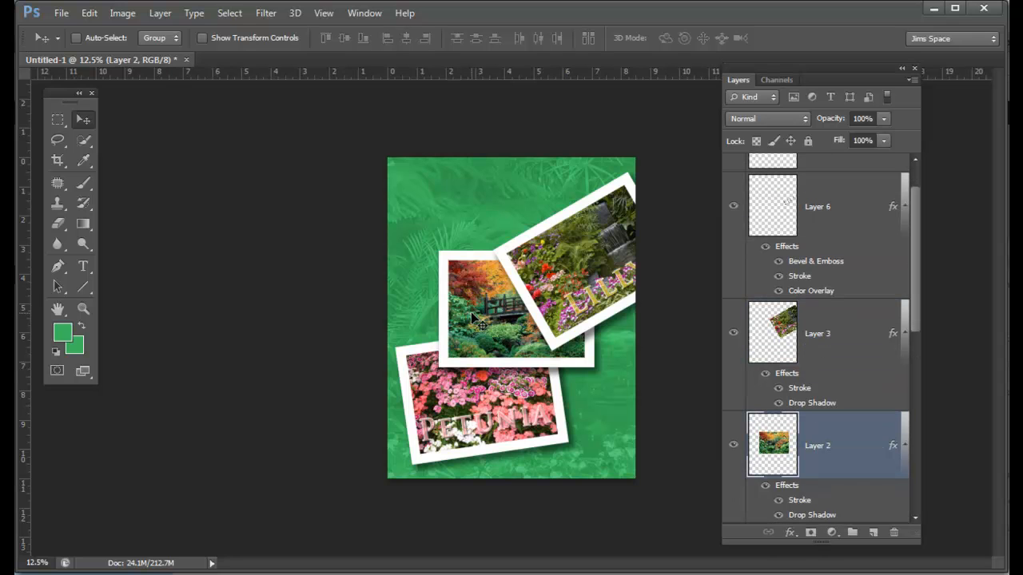
key("ctrl+t")
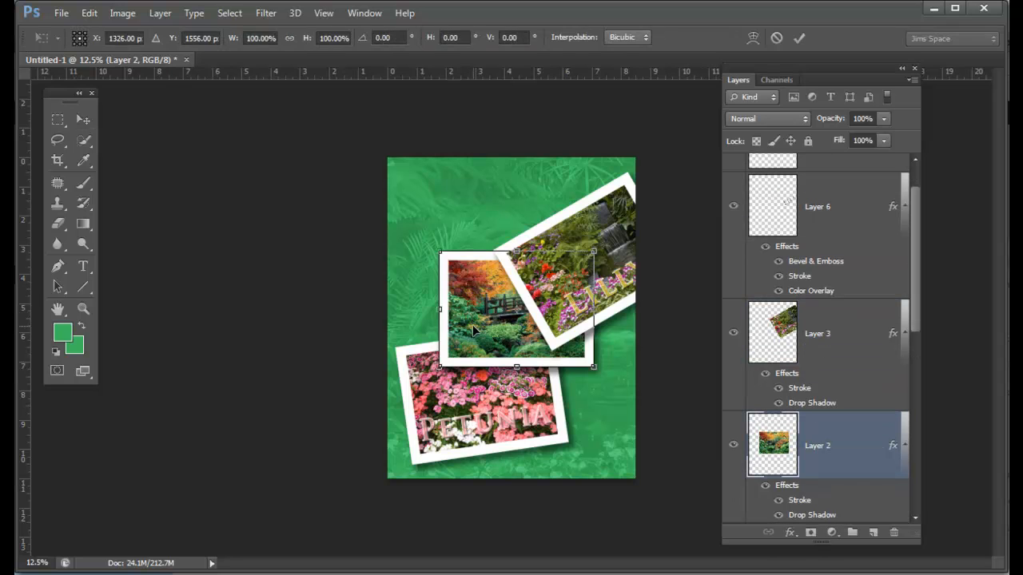
left_click_drag(616, 386, 582, 430)
left_click_drag(479, 322, 486, 372)
key("Return")
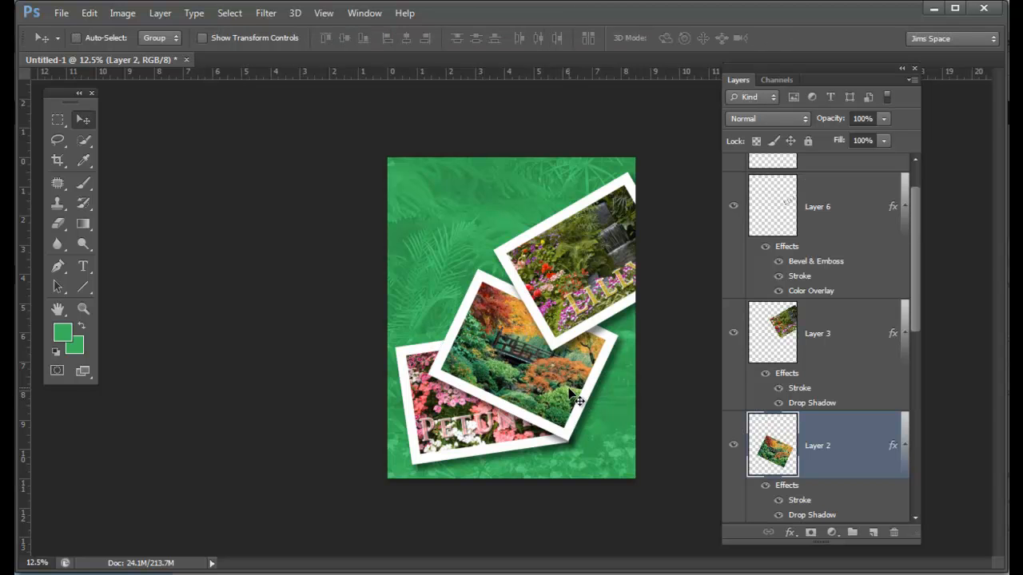
left_click_drag(573, 402, 578, 406)
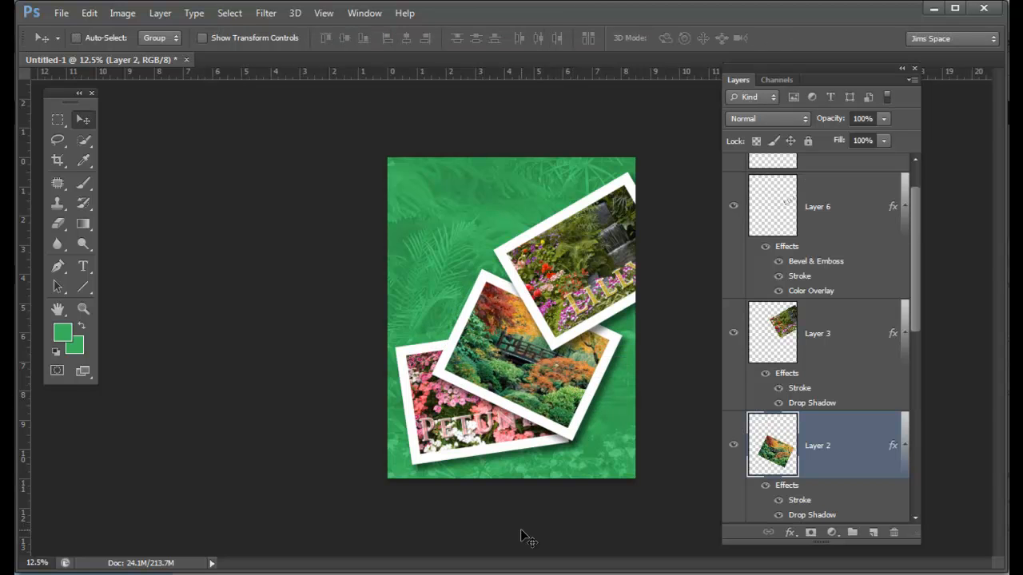
Step: Examine the lowest layers of the finished poster, toggling the visibility of the Layer 8 waterfall background
left_click_drag(915, 283, 913, 491)
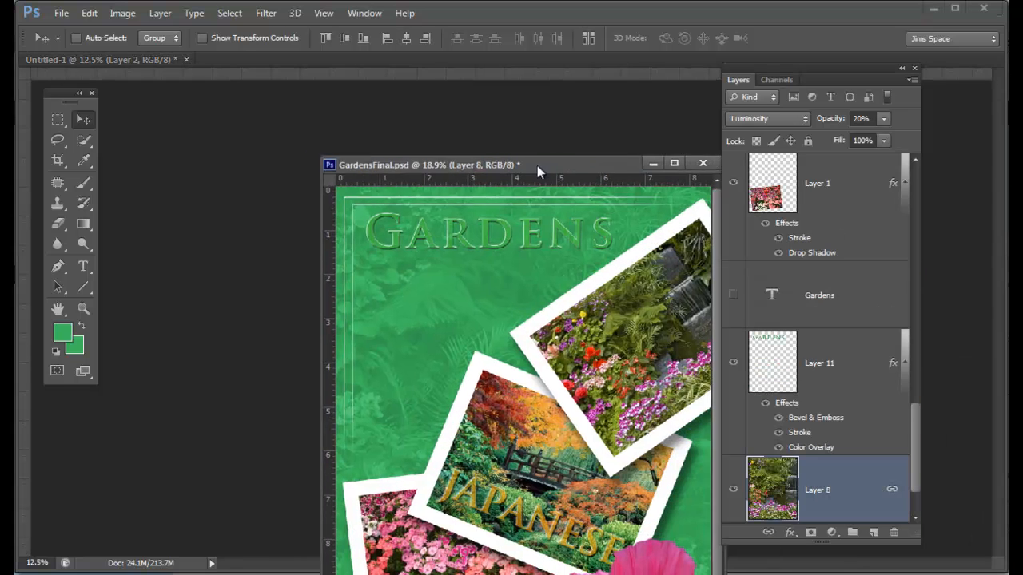
left_click_drag(537, 166, 515, 150)
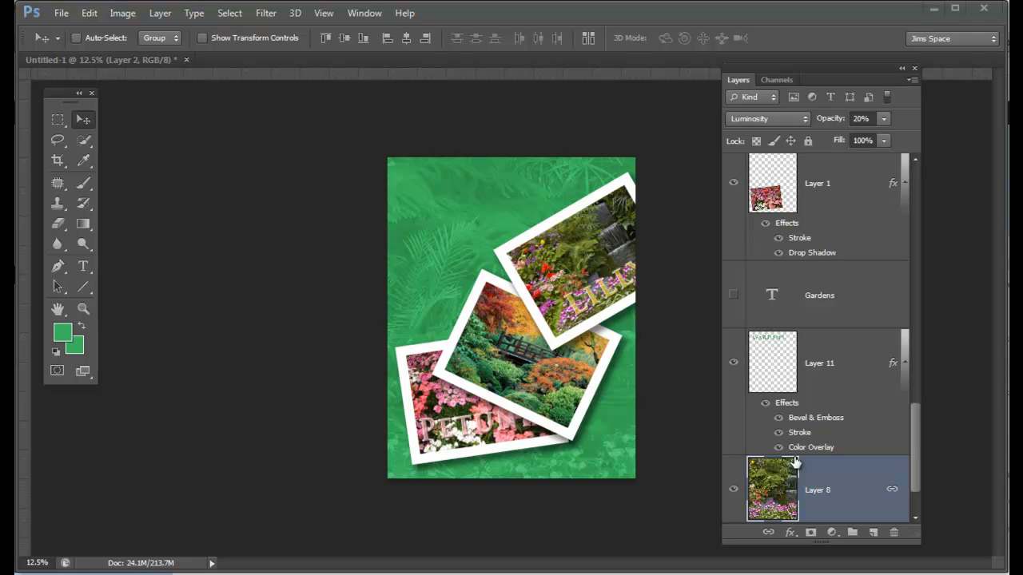
left_click_drag(914, 432, 914, 467)
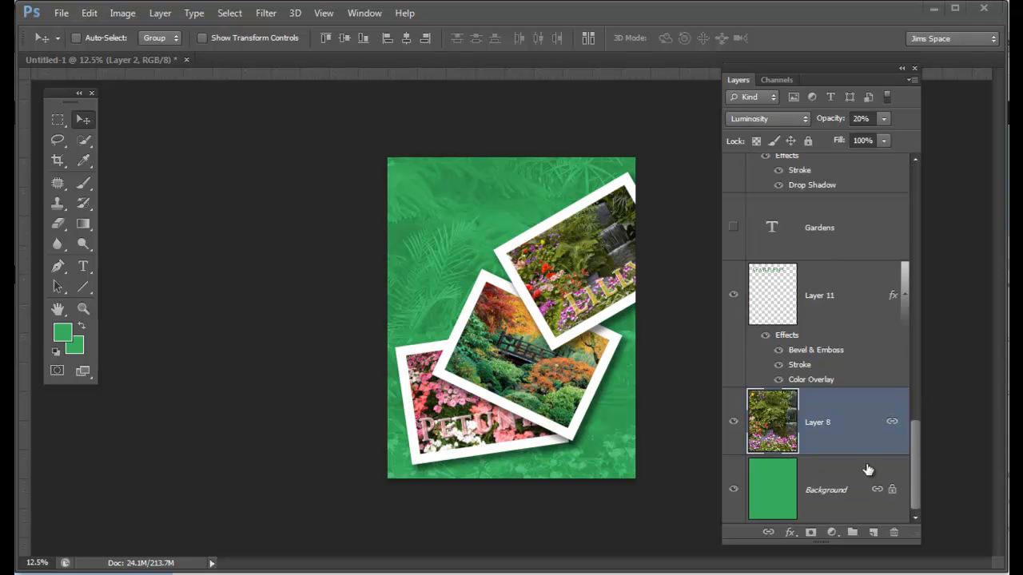
left_click(734, 424)
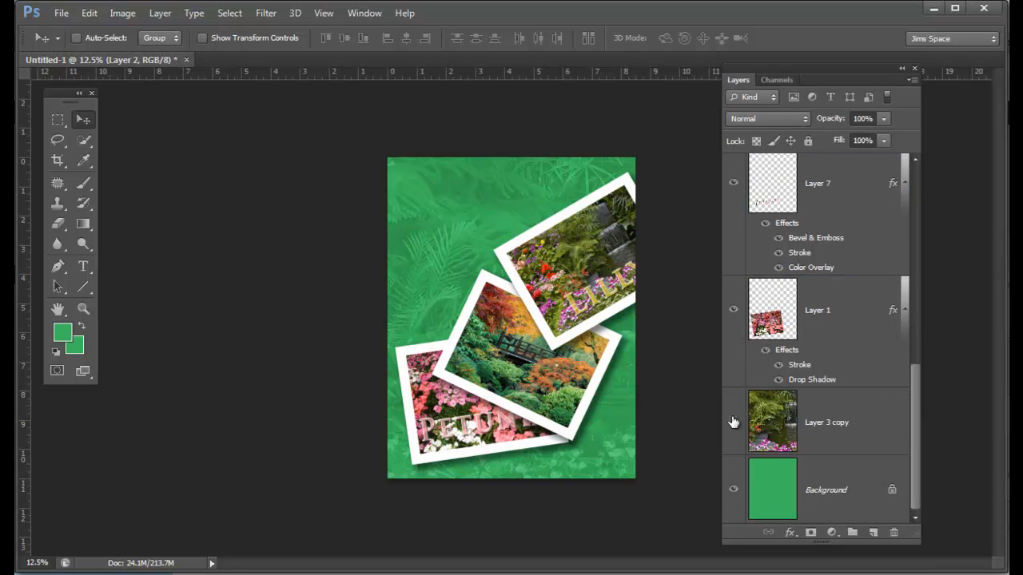
left_click(734, 422)
left_click(734, 422)
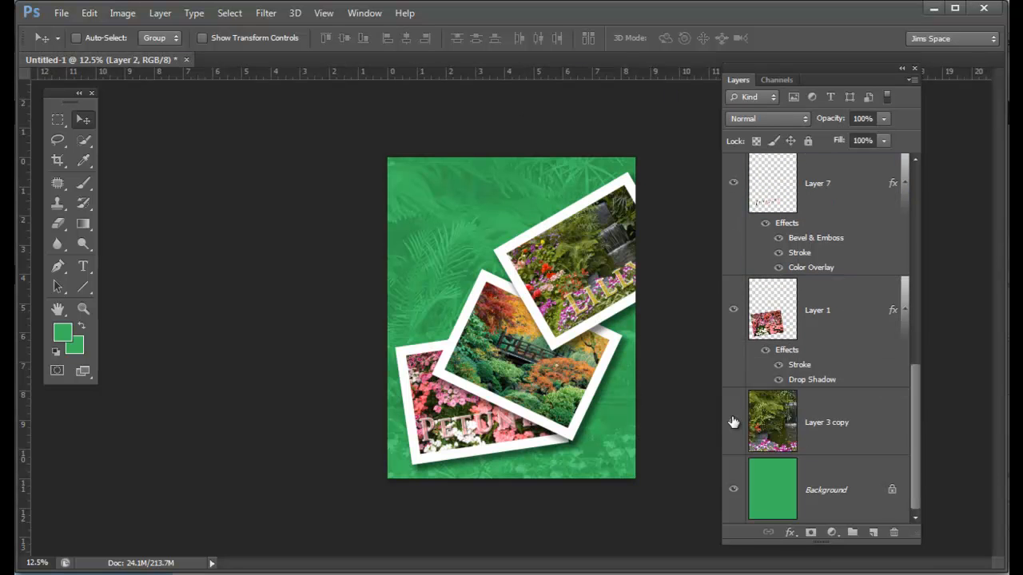
Step: Add the title "Gardens" in white Trajan Pro Bold 72 pt above Layer 3 copy and place it near the poster's upper edge
left_click(852, 420)
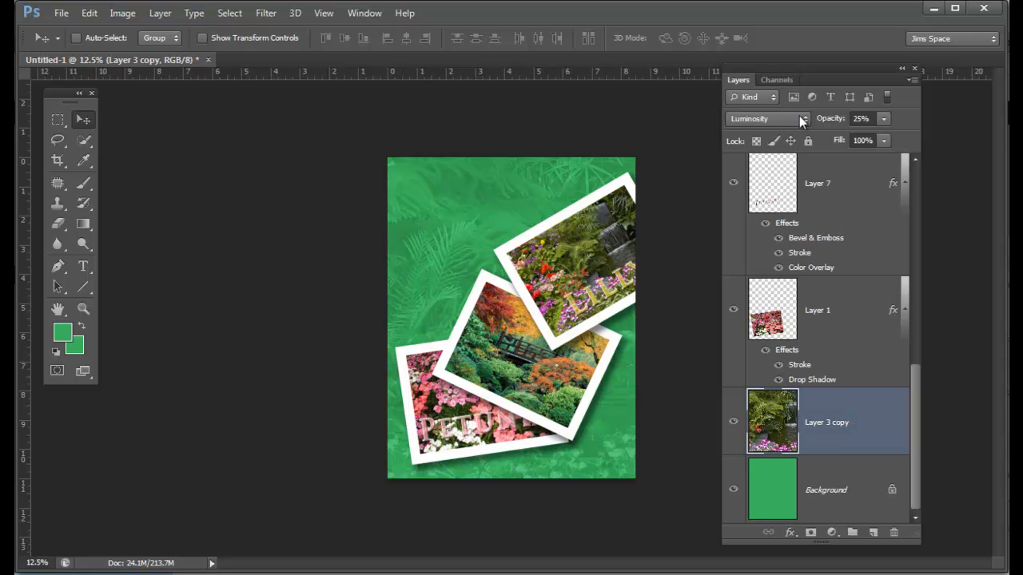
left_click(83, 266)
left_click(434, 217)
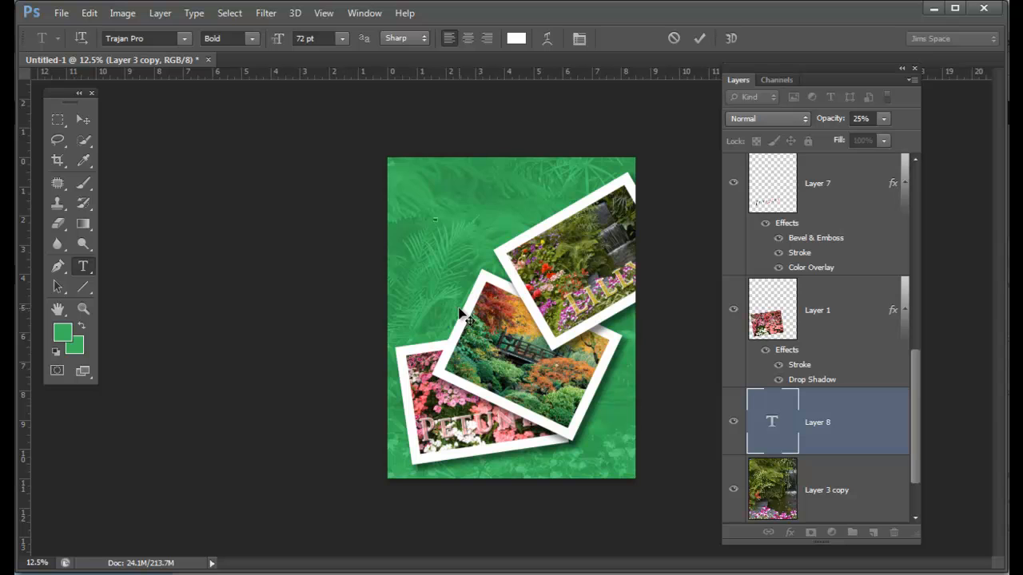
type("Garden")
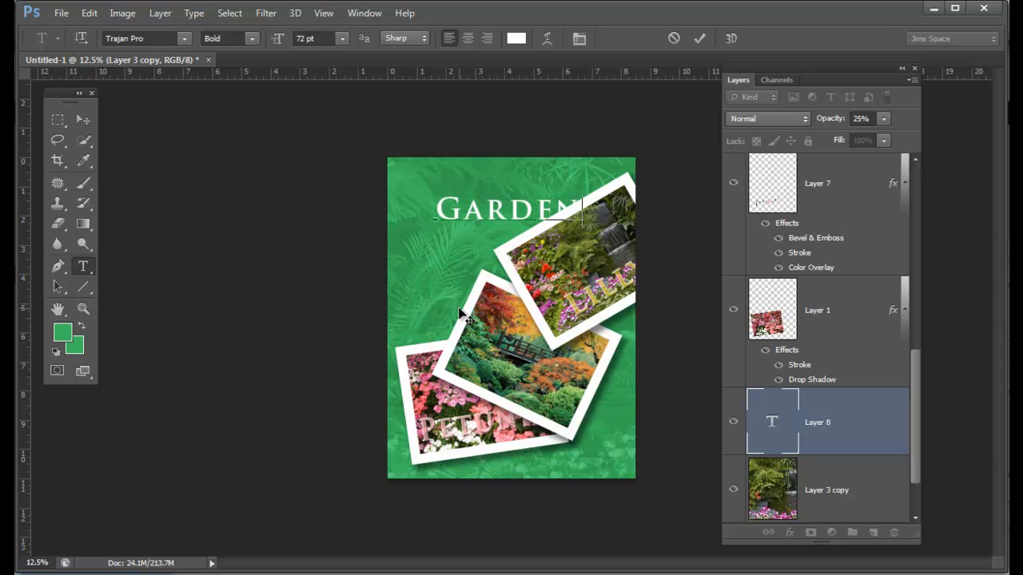
key("ctrl+a")
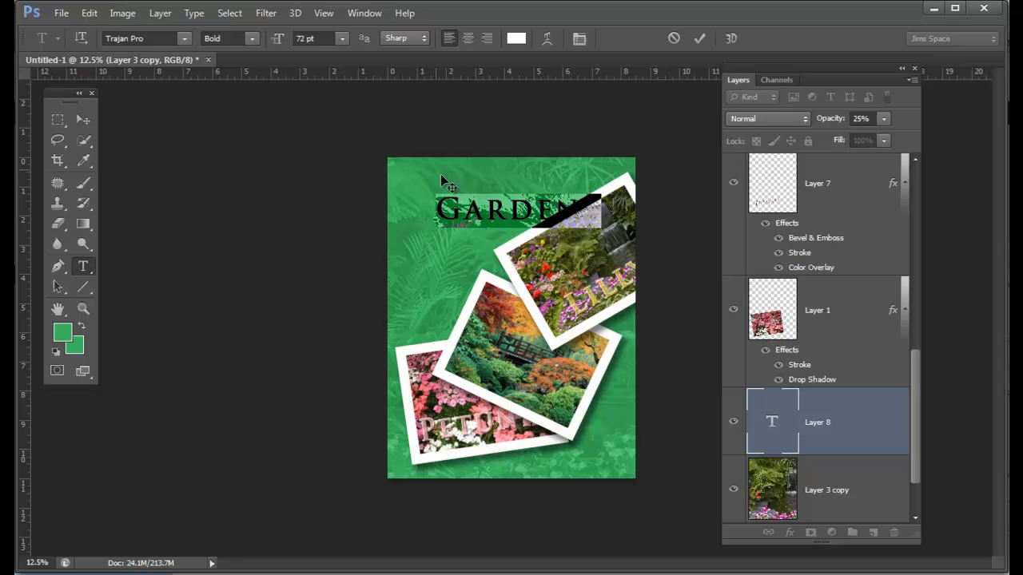
left_click(84, 120)
left_click_drag(516, 212, 491, 194)
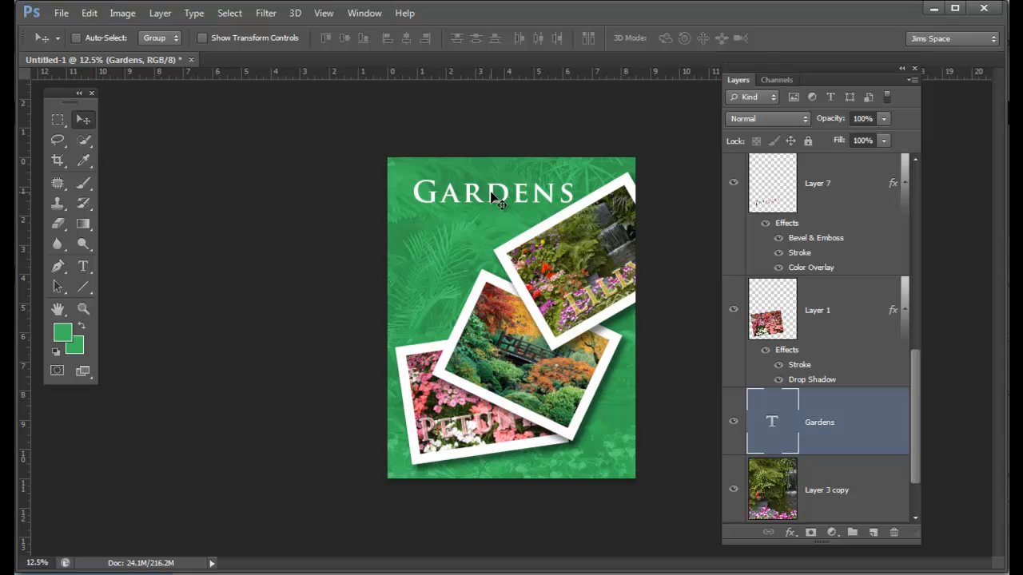
Step: Load the Gardens text outline as a selection, hide the text layer, and copy that area of Layer 3 copy to a new layer
left_click(773, 432, "ctrl")
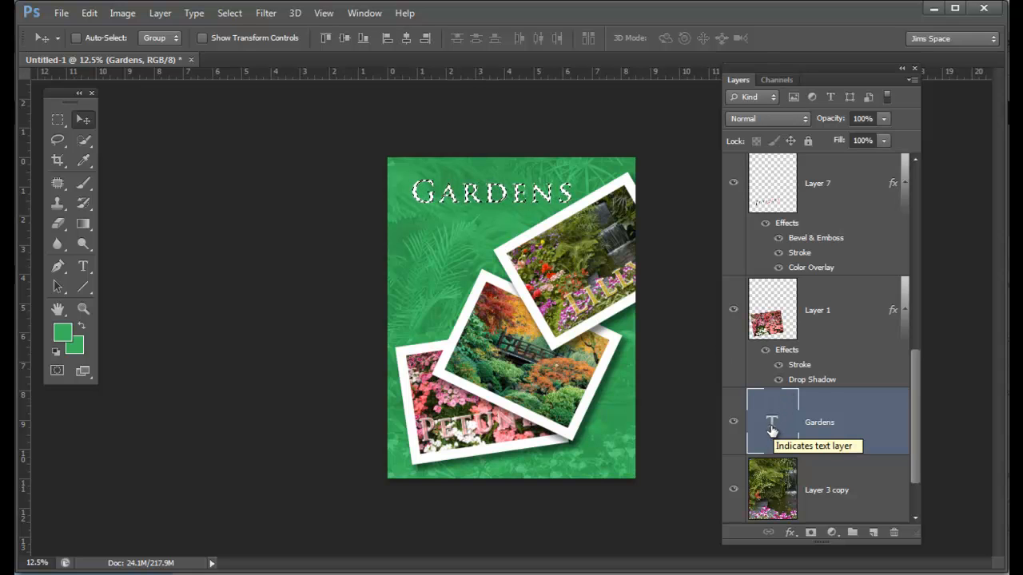
left_click(734, 425)
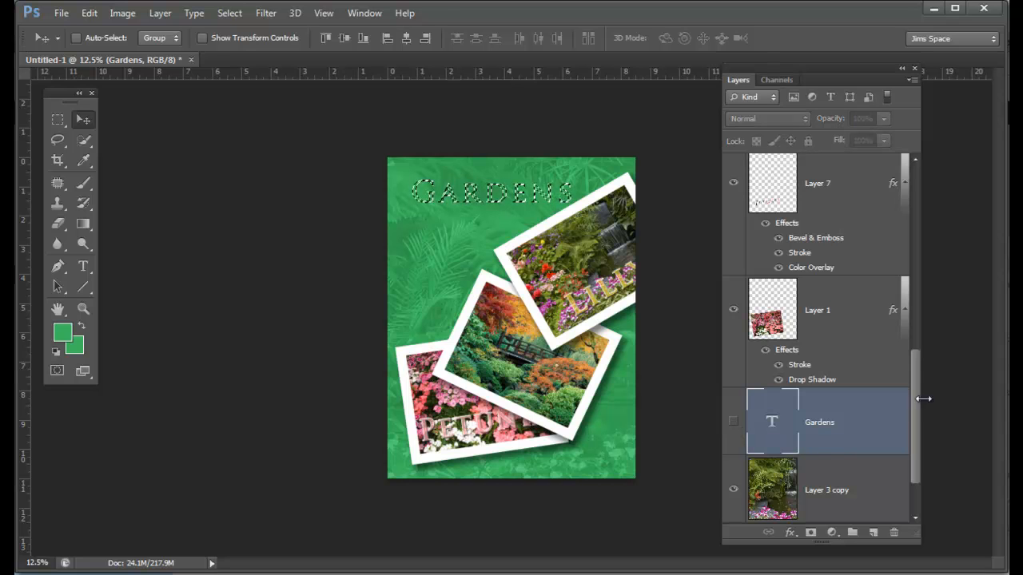
left_click(841, 485)
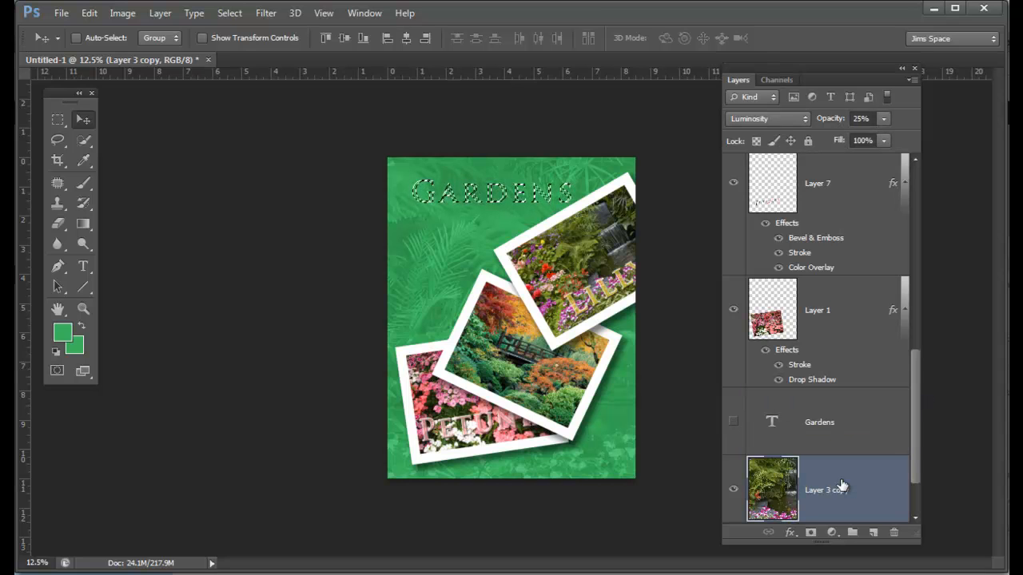
key("ctrl+j")
left_click_drag(916, 406, 918, 440)
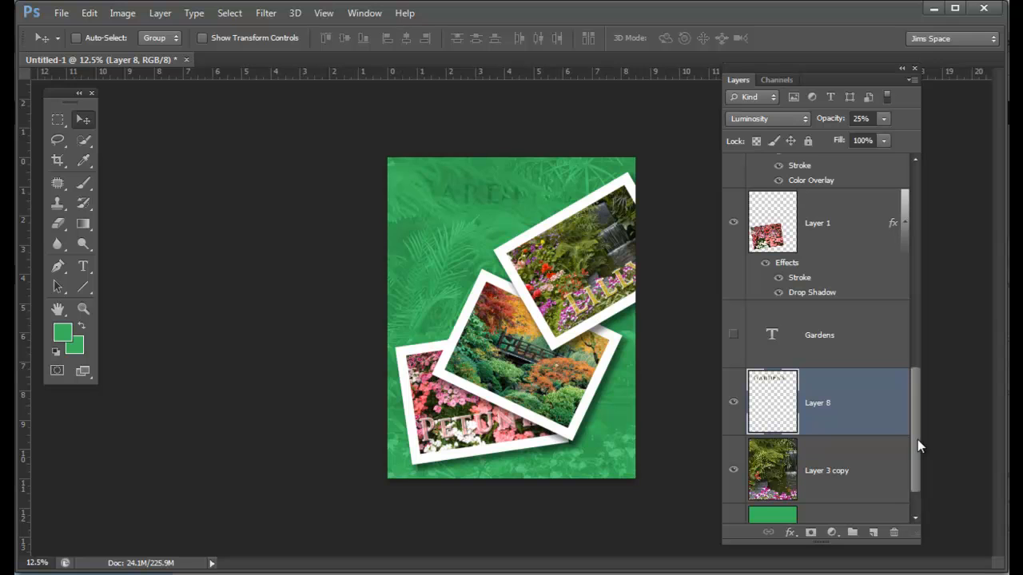
Step: Add a Bevel & Emboss effect with the Outer Bevel style to the Gardens lettering on Layer 8
double_click(853, 409)
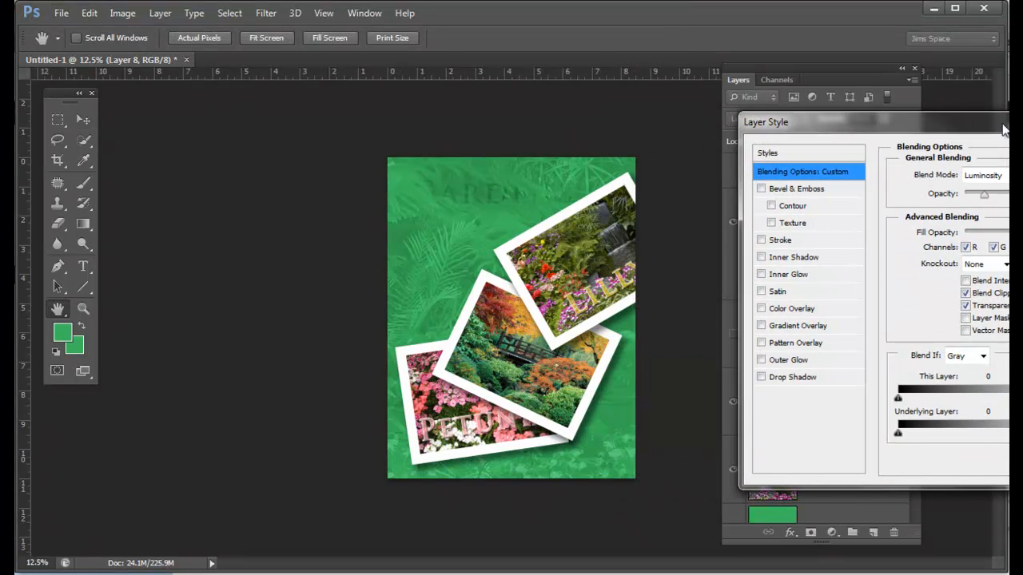
left_click(762, 190)
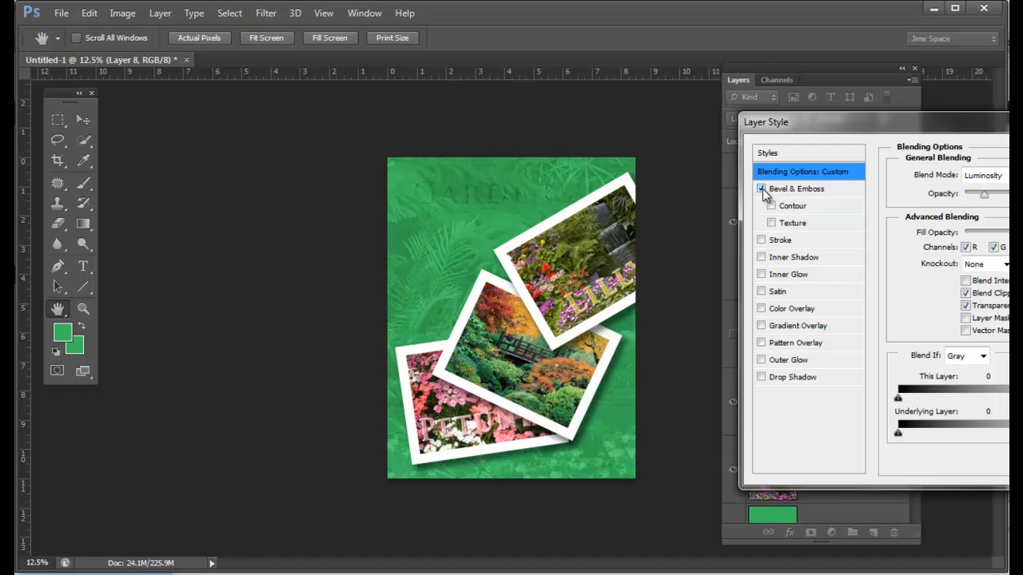
left_click(799, 190)
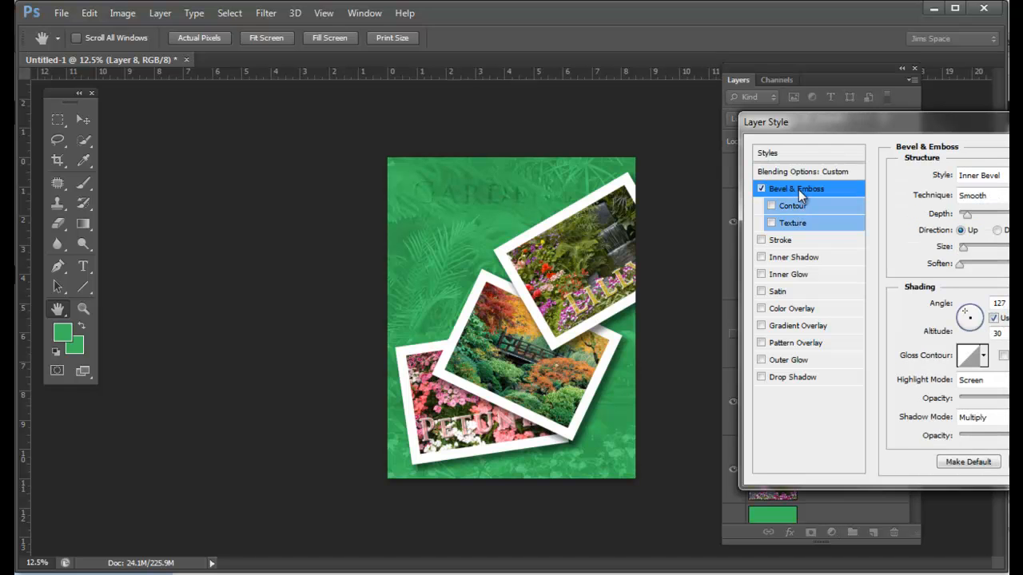
left_click(1004, 175)
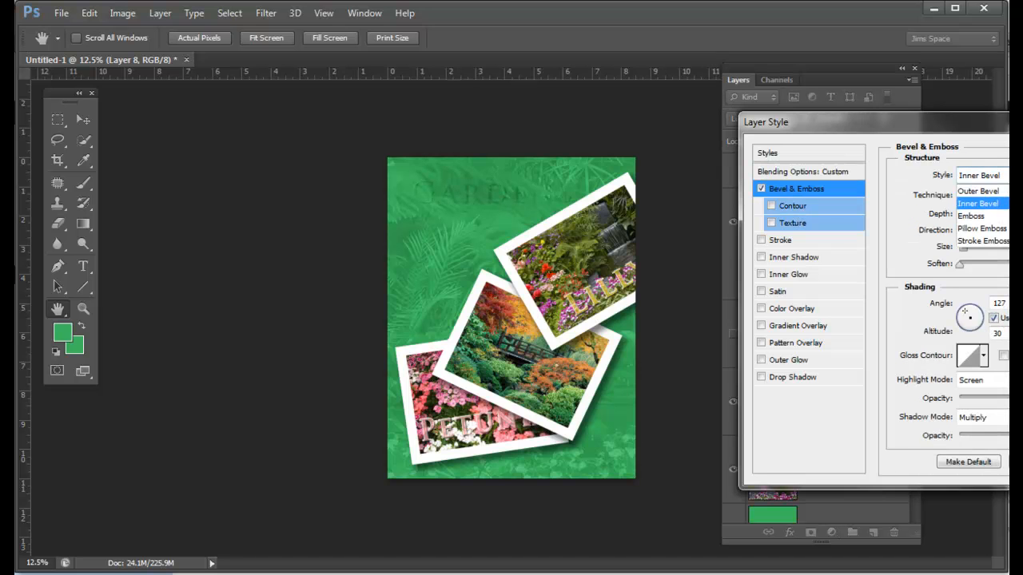
left_click(978, 191)
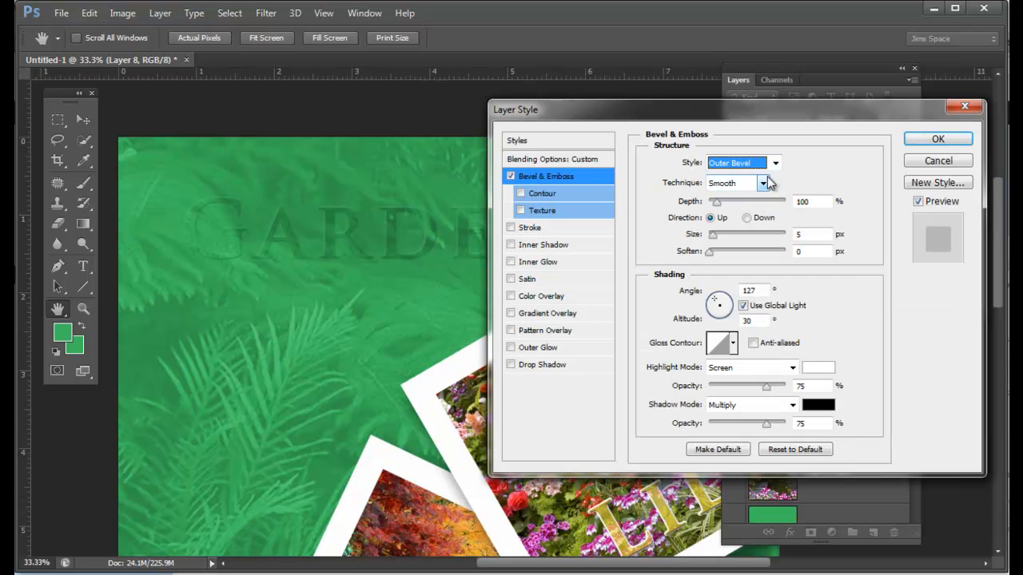
Step: Add a 6 px white outside stroke to the Gardens lettering
left_click(511, 228)
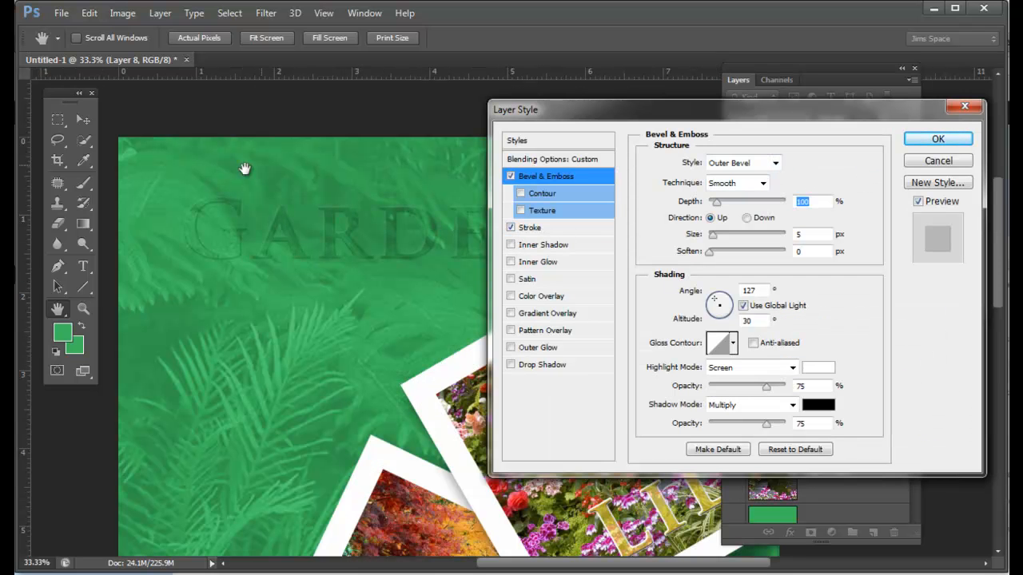
left_click(530, 231)
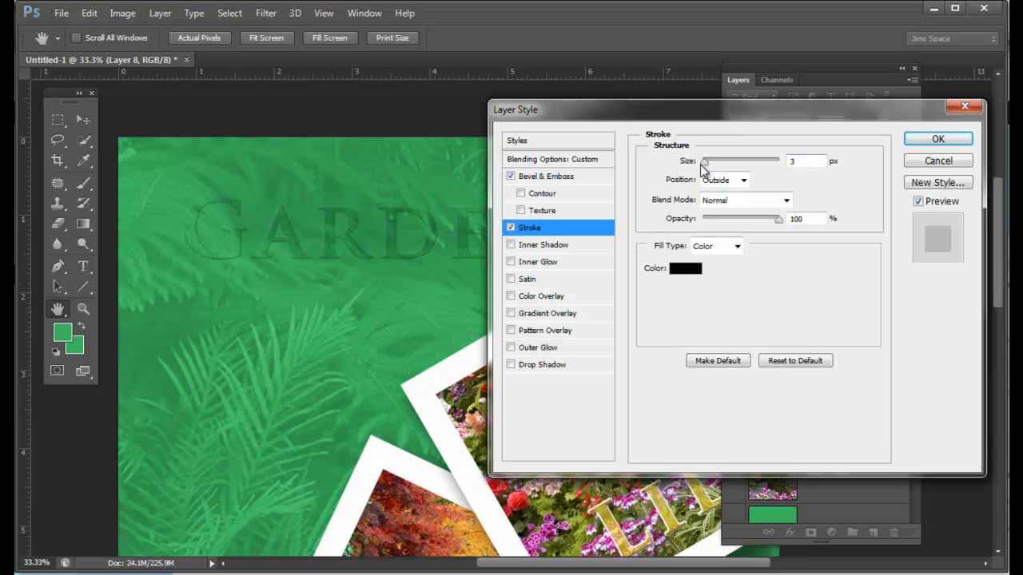
left_click(685, 269)
left_click_drag(678, 263, 671, 212)
left_click(999, 197)
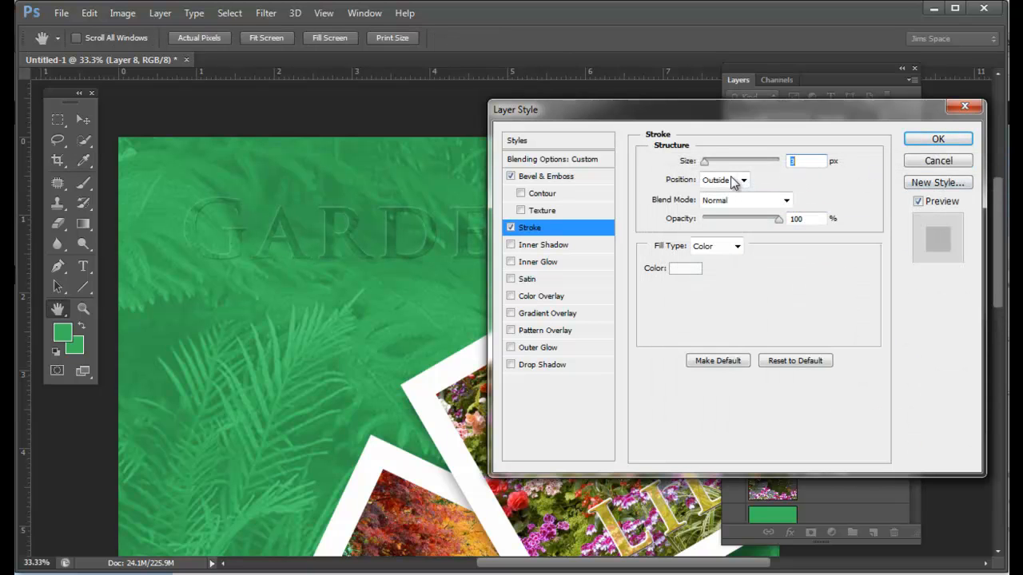
left_click_drag(707, 164, 707, 166)
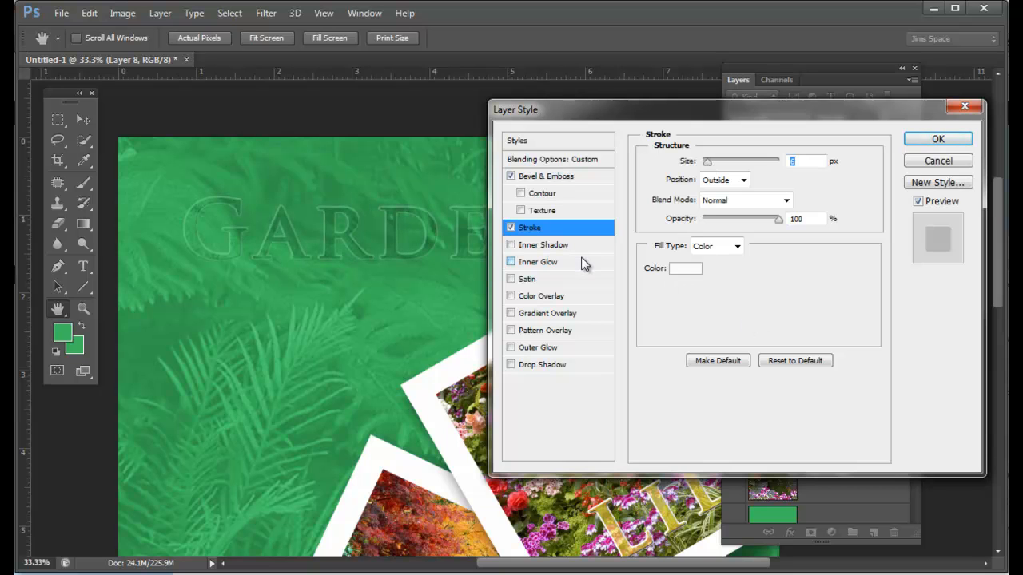
Step: Add a bright green (00ff0c) color overlay and a drop shadow to the Gardens lettering and apply the layer style
left_click(511, 296)
left_click(553, 299)
left_click_drag(757, 116, 777, 159)
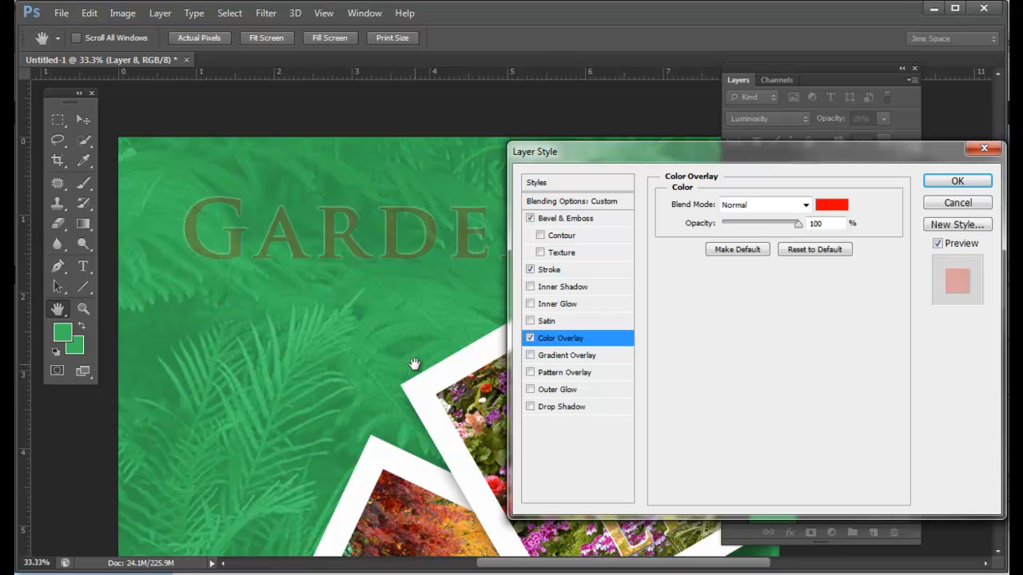
left_click(831, 205)
left_click(887, 344)
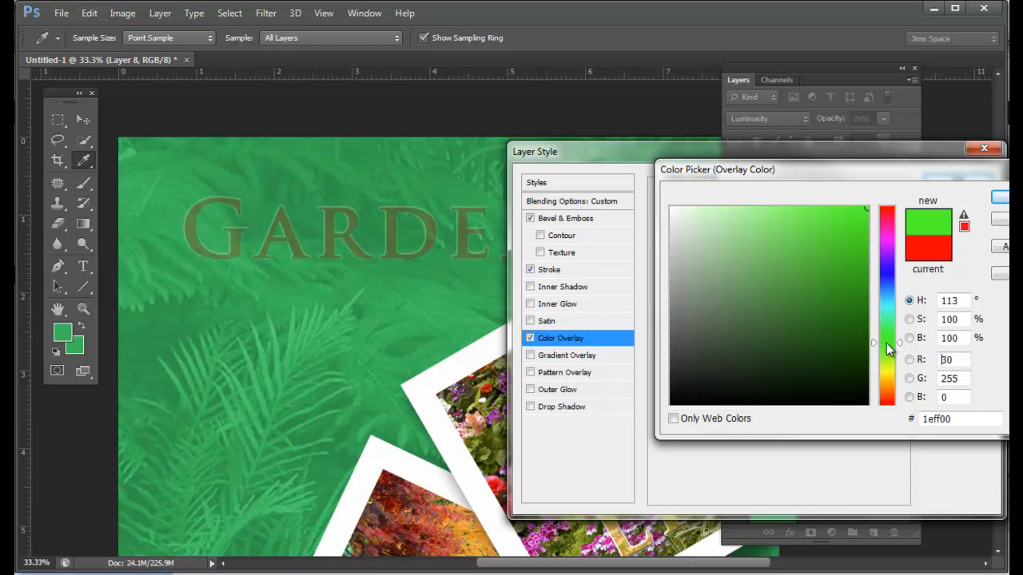
left_click(887, 337)
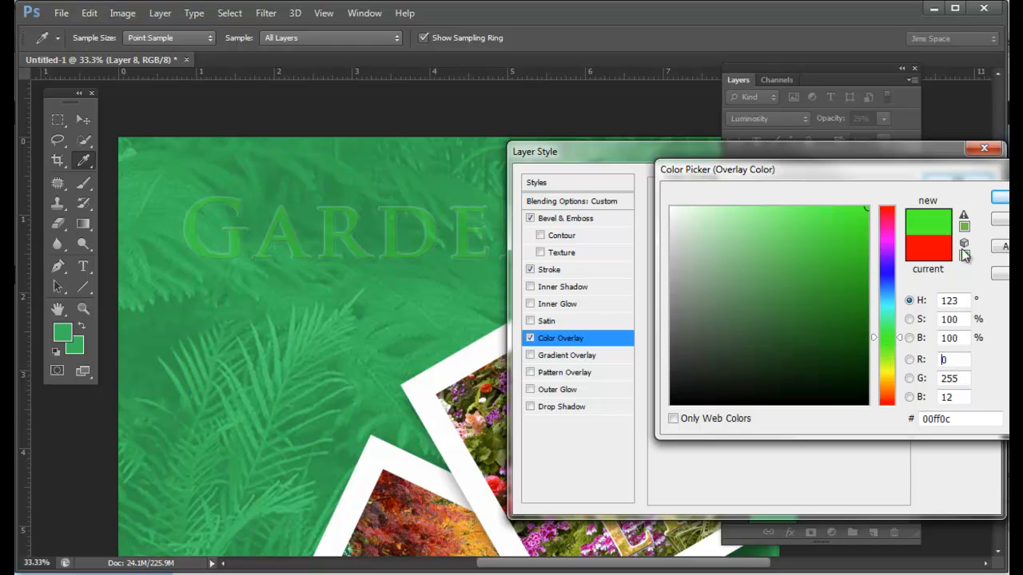
key("Return")
left_click(562, 407)
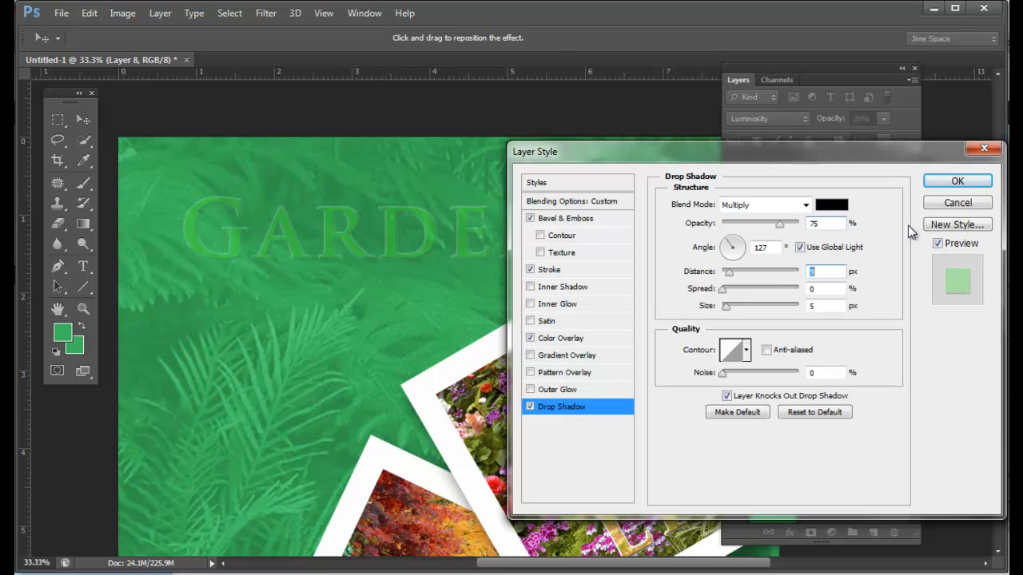
left_click(955, 182)
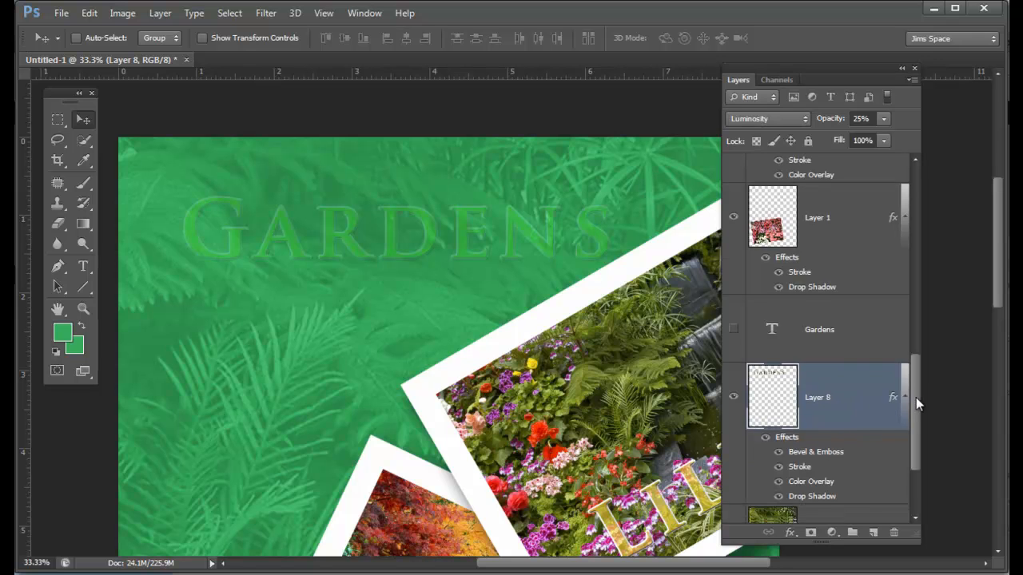
Step: Raise the opacity of the Gardens lettering on Layer 8 to 61%
scroll(916, 397, "down", 1)
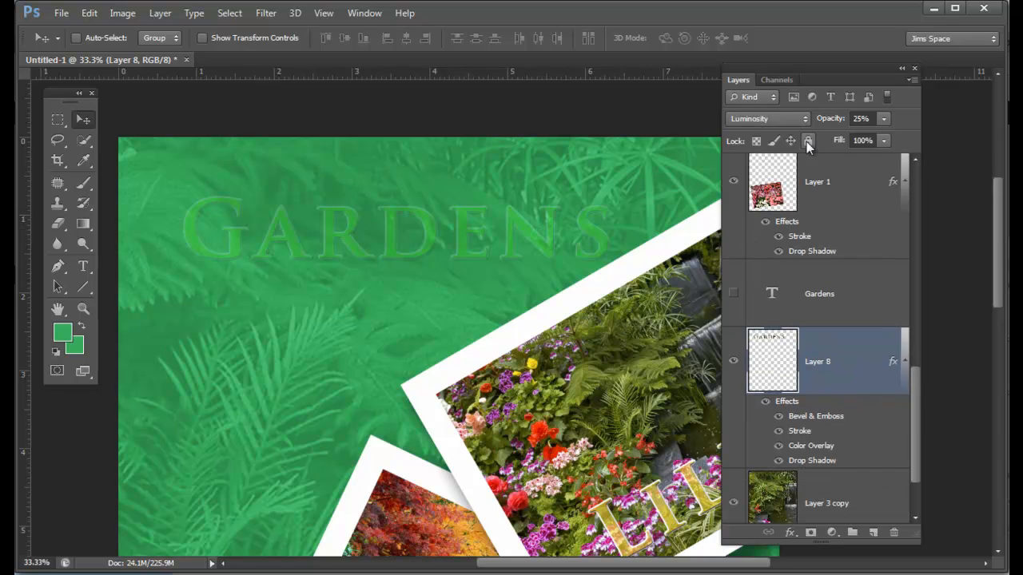
left_click_drag(911, 383, 916, 360)
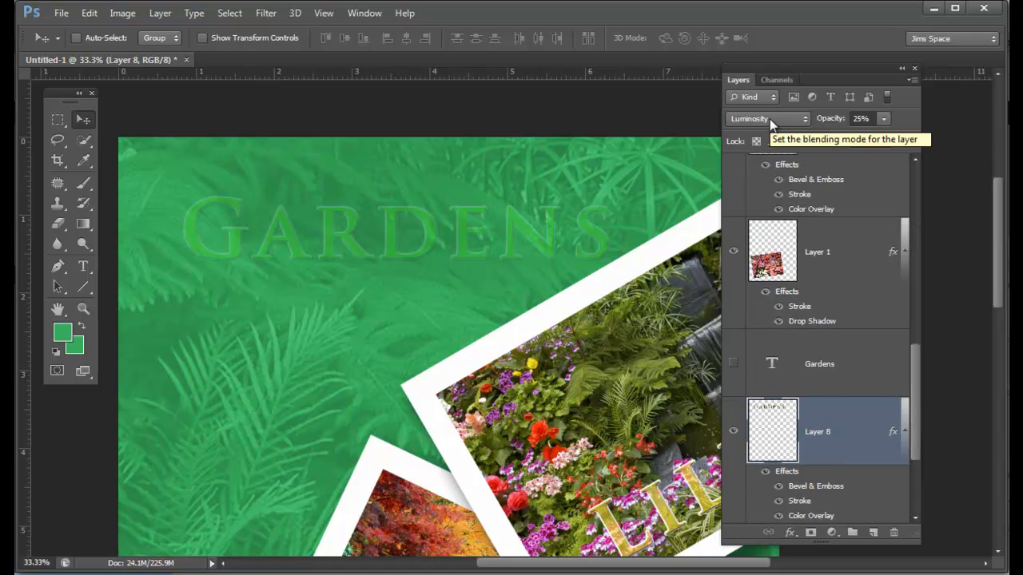
left_click(883, 119)
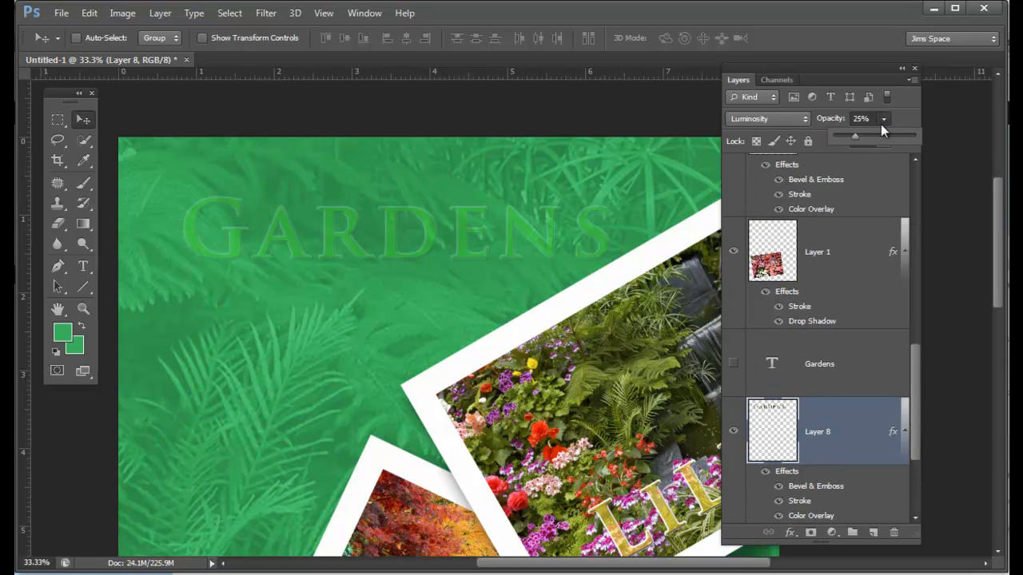
mouse_move(885, 137)
left_mouse_down()
mouse_move(922, 139)
mouse_move(884, 147)
left_mouse_up()
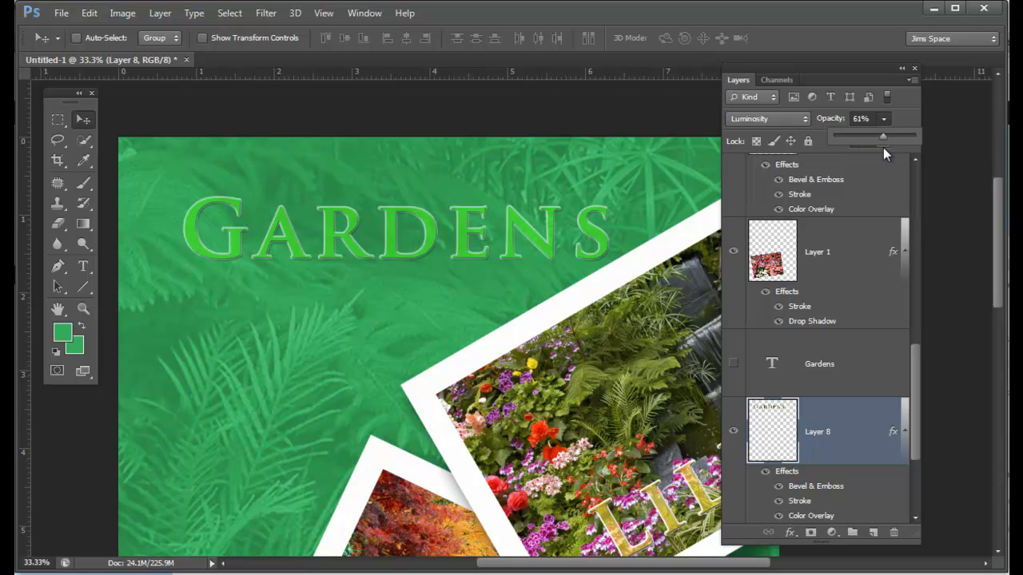
Step: Set Layer 8's blend mode to Normal and lower the Gardens lettering's color overlay opacity to 62%
left_click(804, 118)
left_click(792, 134)
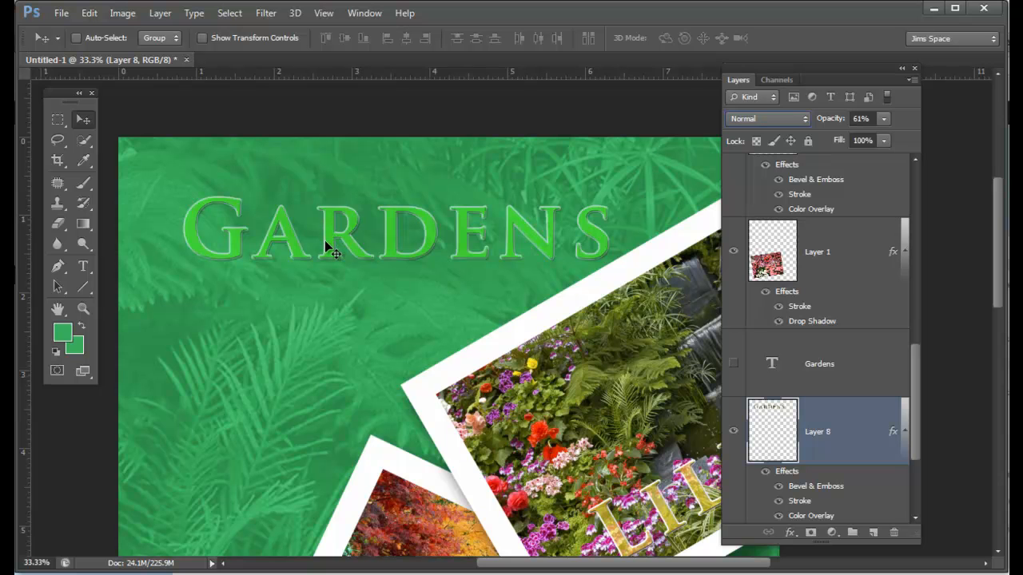
double_click(891, 437)
left_click_drag(780, 151, 826, 163)
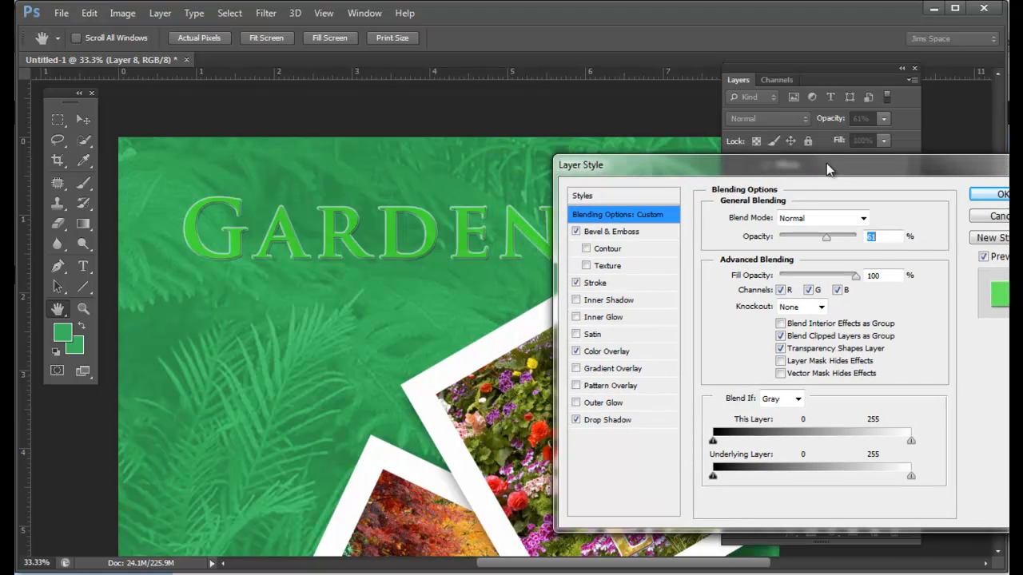
left_click(601, 352)
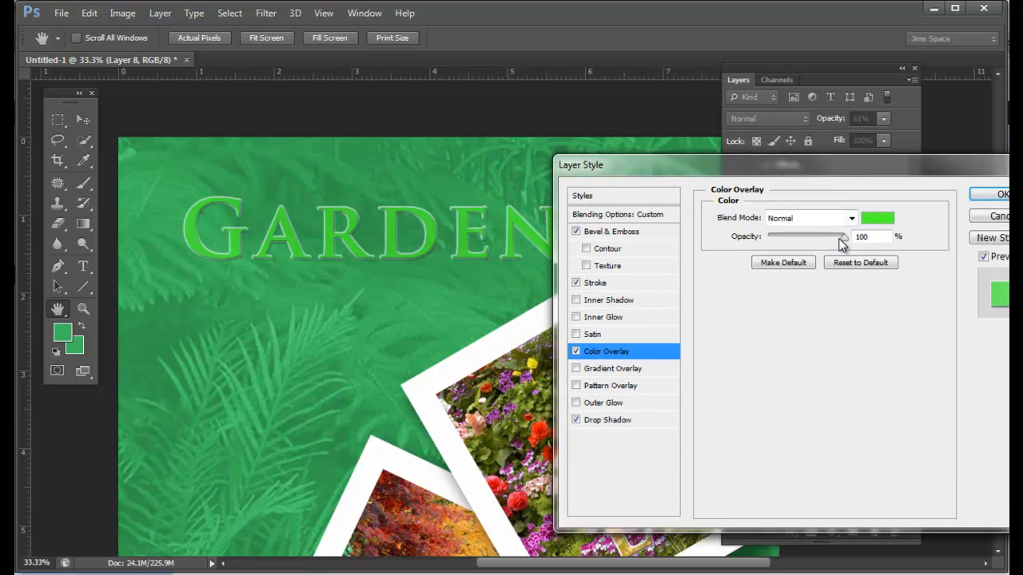
left_click_drag(844, 238, 817, 243)
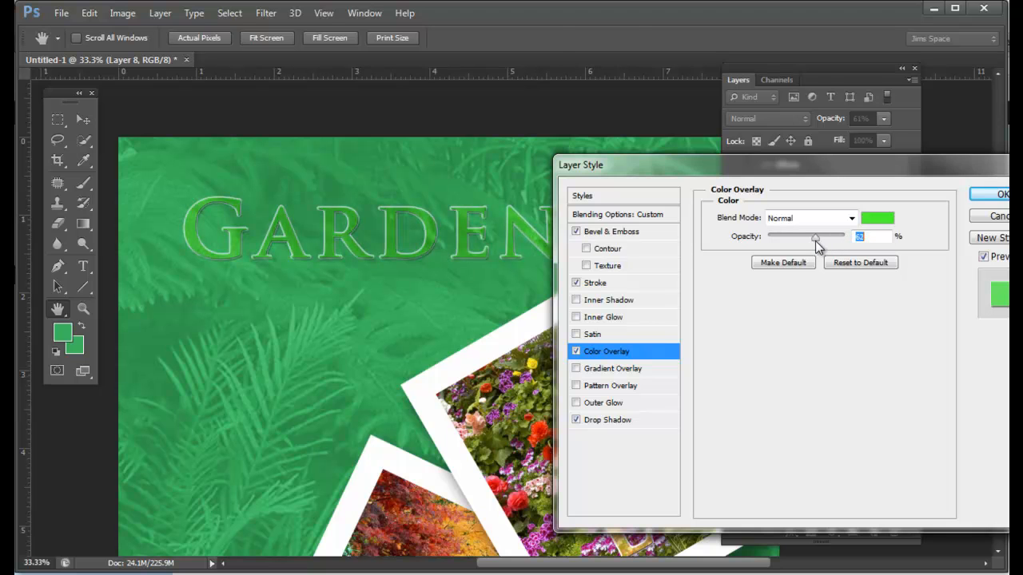
key("Return")
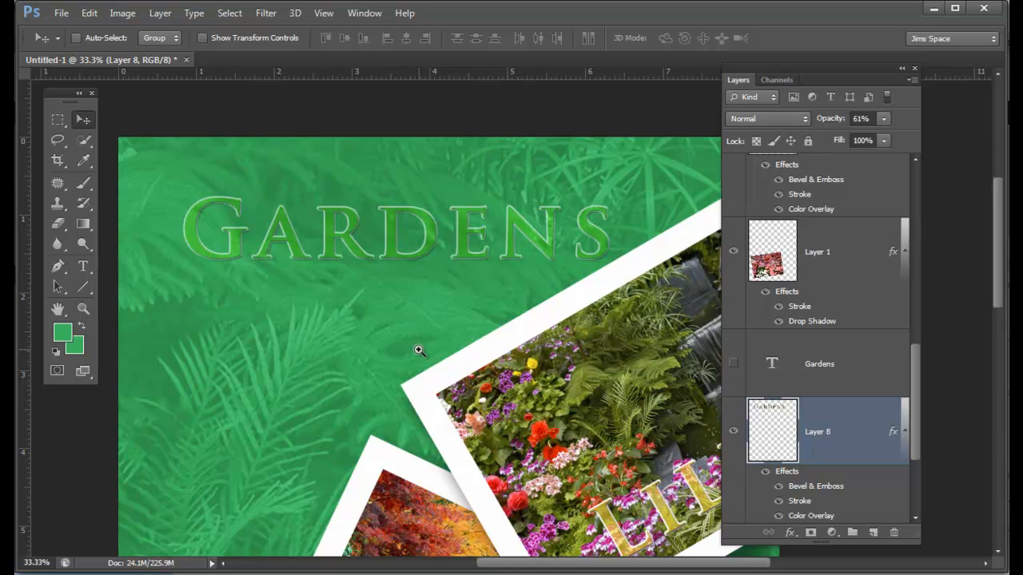
Step: Make the poppy photo on Layer 4 visible and scale it up proportionally from its center to about 400%
key("ctrl+minus")
key("ctrl+minus")
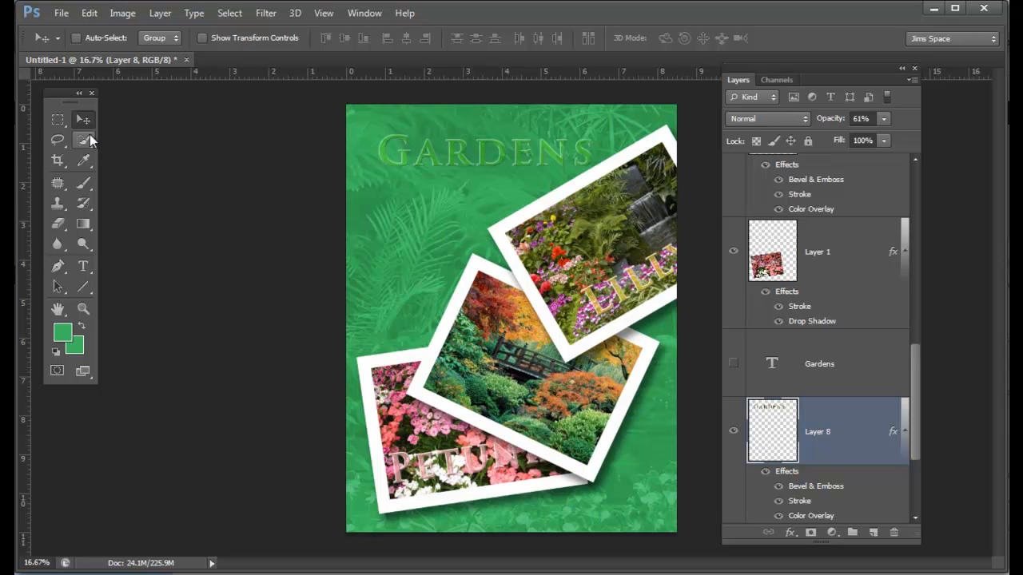
left_click_drag(914, 428, 923, 206)
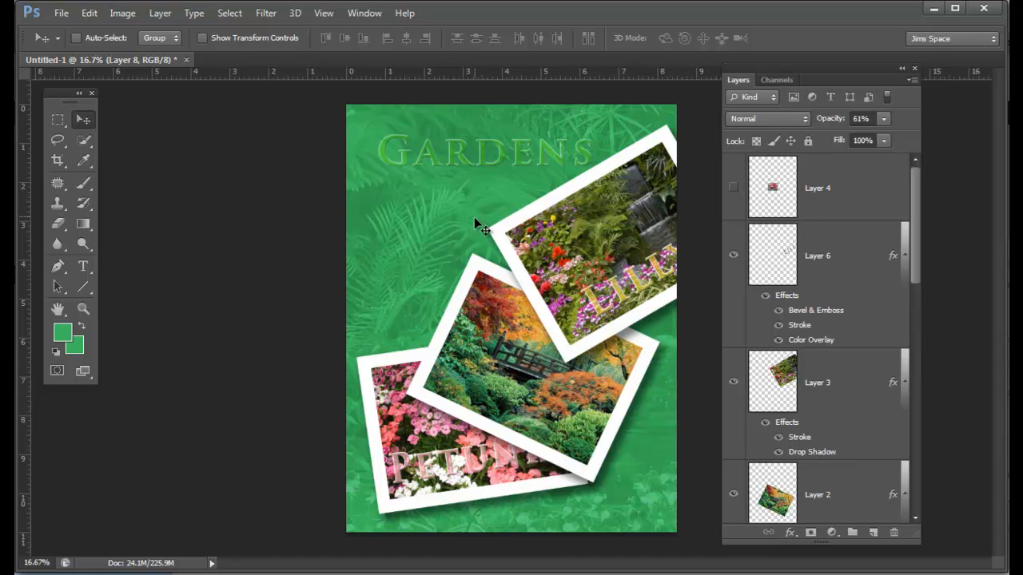
left_click(733, 189)
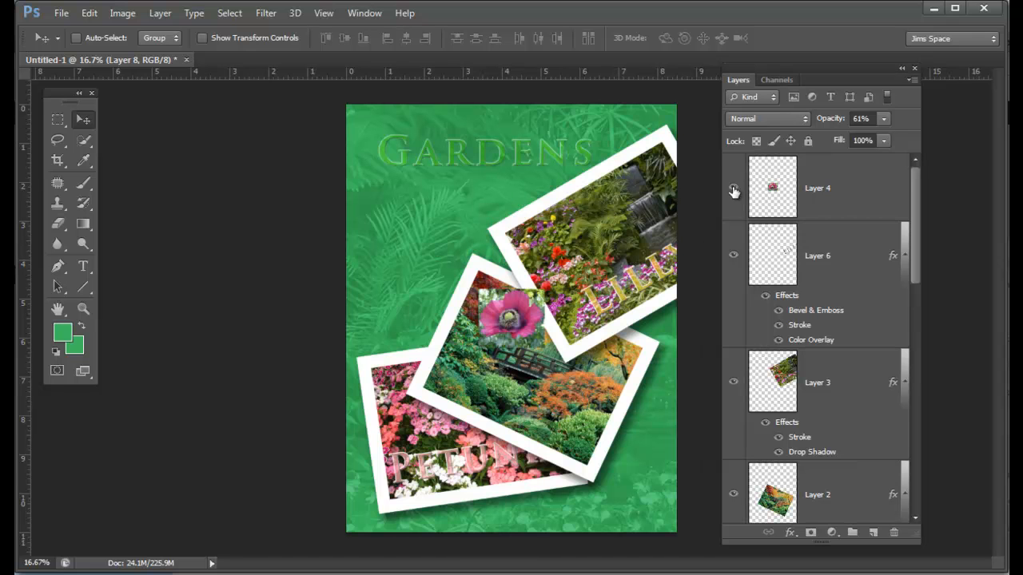
left_click(734, 190)
left_click(734, 190)
left_click(869, 205)
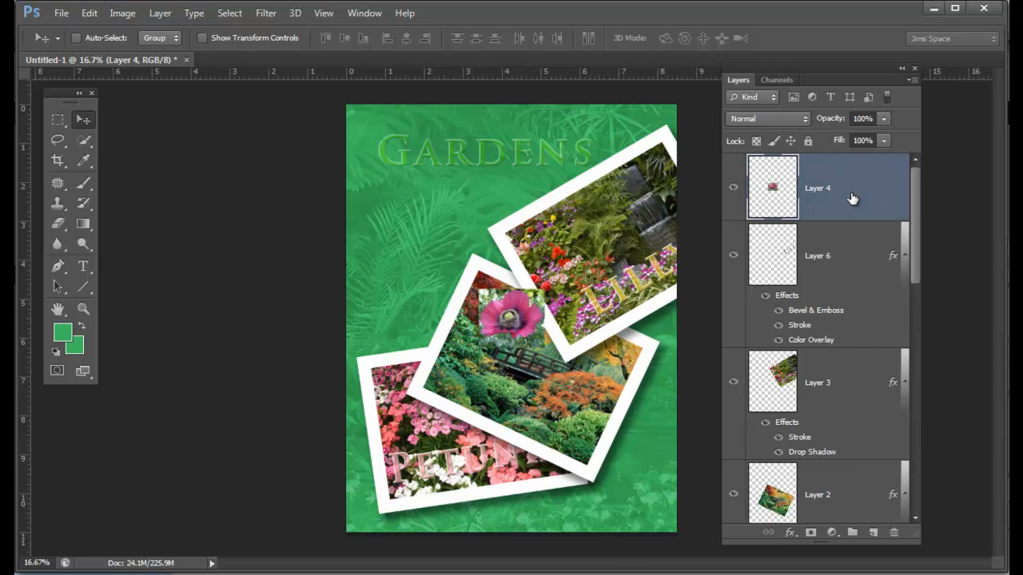
key("ctrl+t")
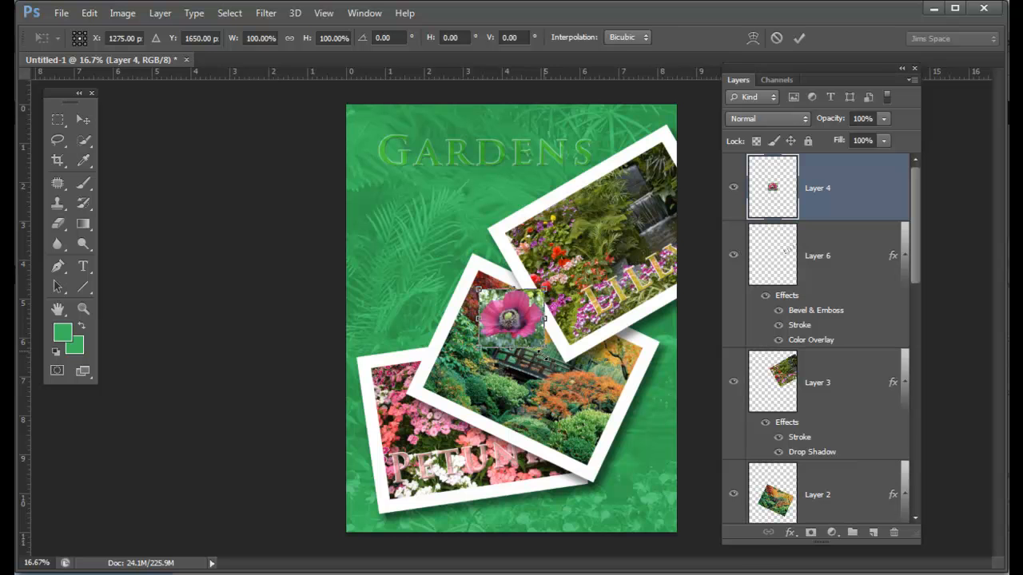
left_click_drag(551, 353, 639, 446)
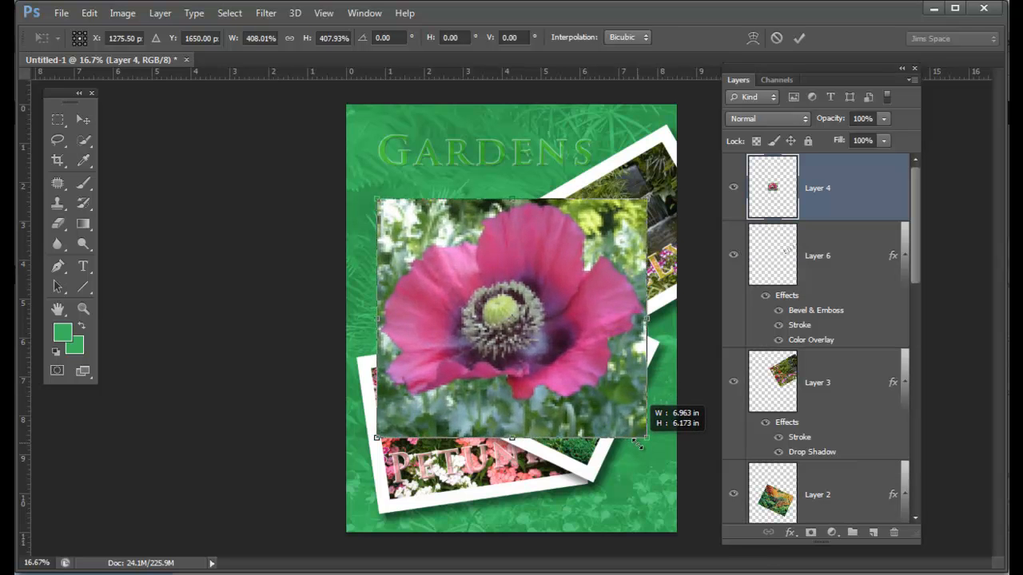
key("Return")
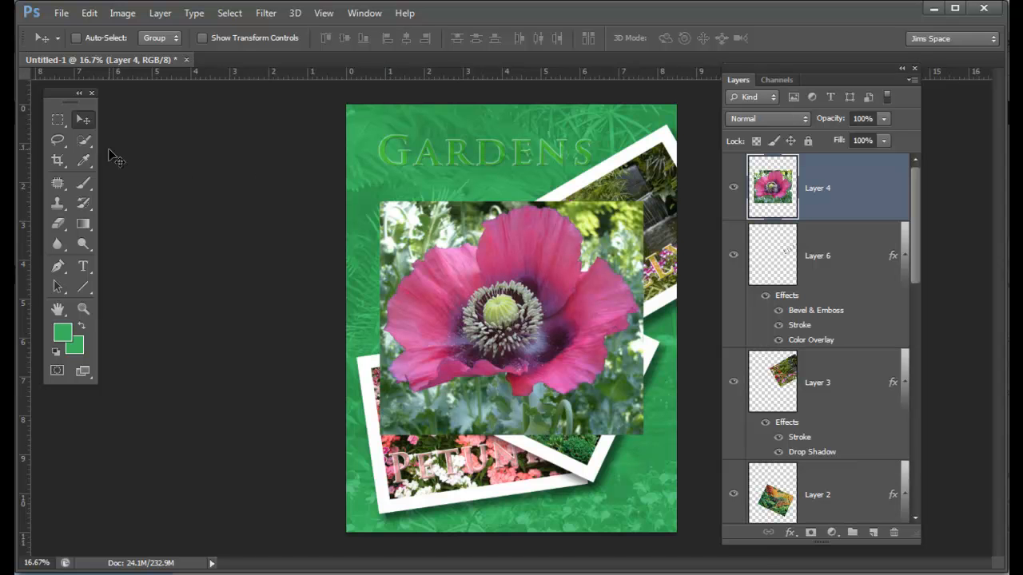
Step: Cut out the pink poppy on Layer 4 with the Quick Selection tool by deleting its photo background, and clear the selection
left_click(84, 139)
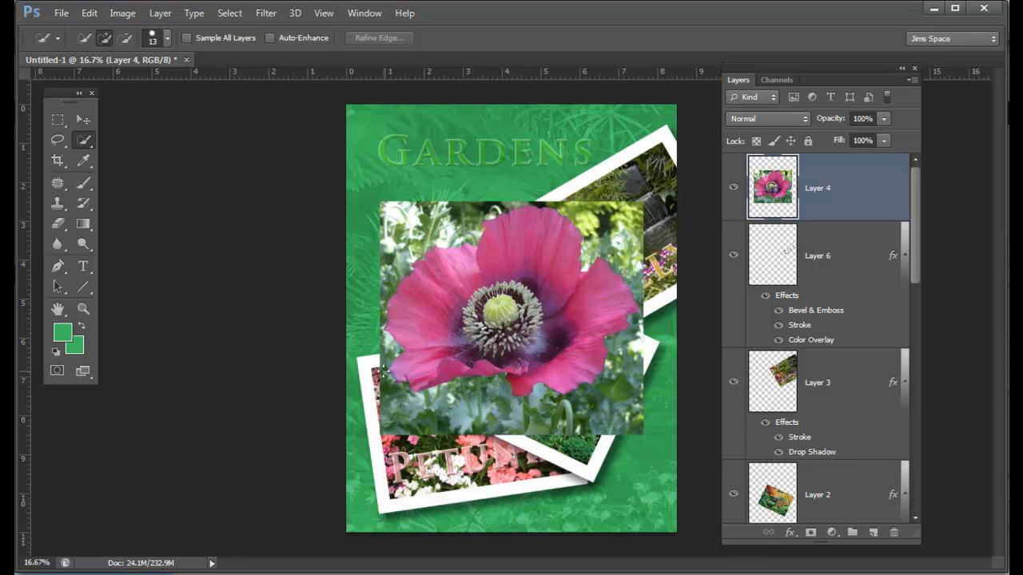
mouse_move(407, 371)
left_mouse_down()
mouse_move(421, 343)
mouse_move(409, 276)
mouse_move(465, 308)
mouse_move(520, 246)
mouse_move(547, 241)
left_mouse_up()
left_click_drag(574, 324, 624, 307)
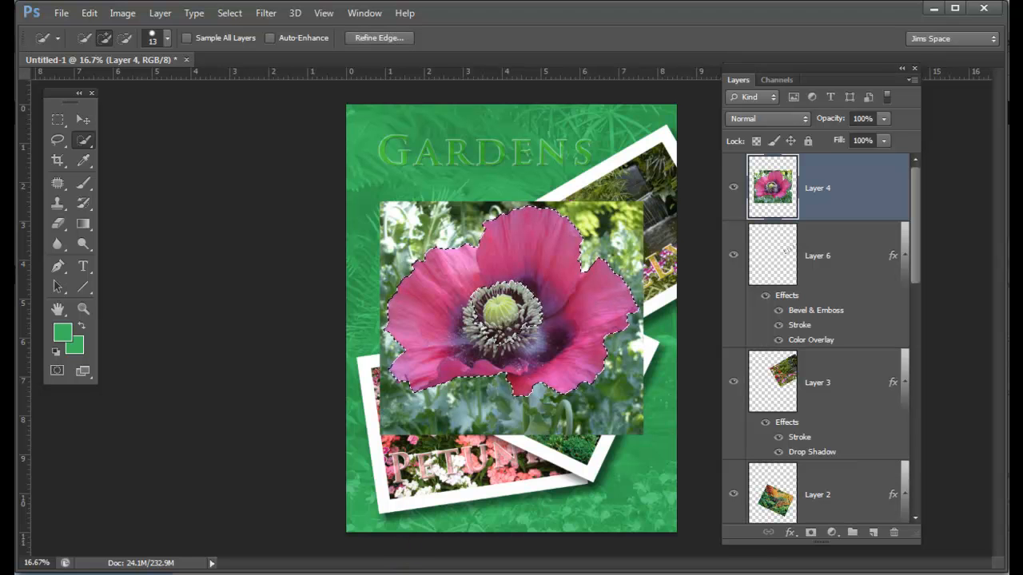
key("l")
key("ctrl+shift+i")
key("Delete")
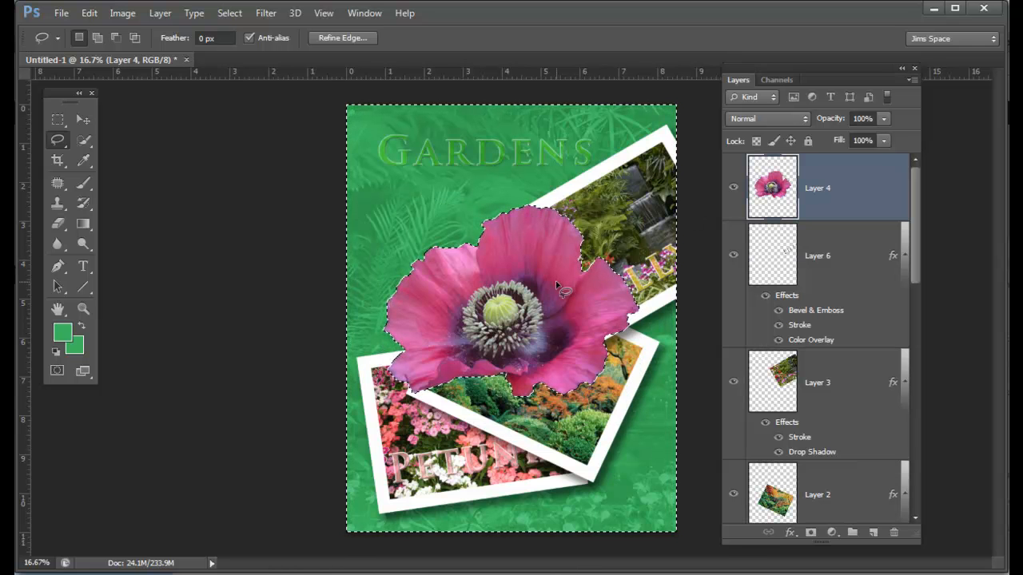
key("ctrl+d")
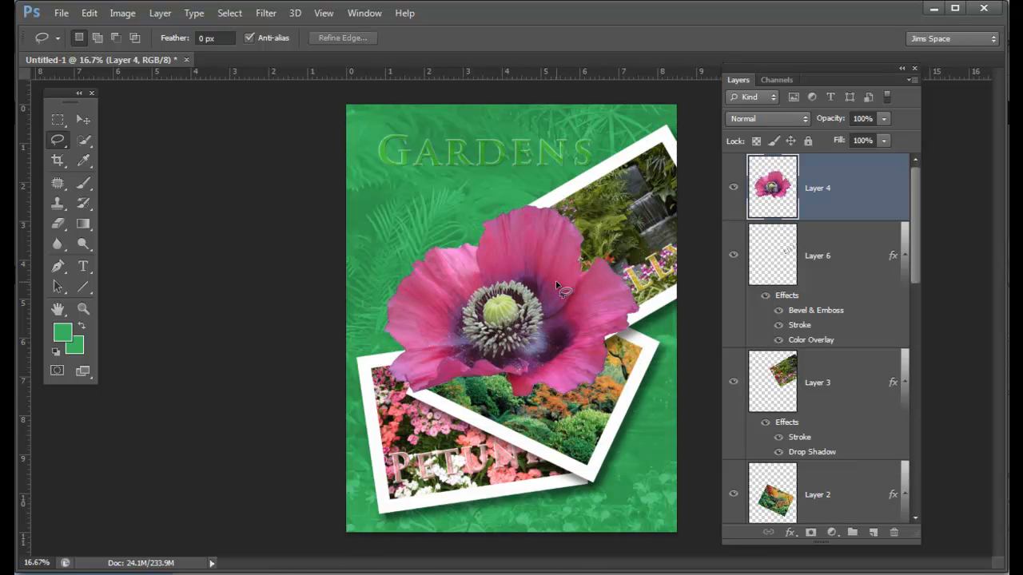
Step: Enlarge the cut-out poppy slightly and place it in the poster's lower-right corner, running off the page edges
key("ctrl+t")
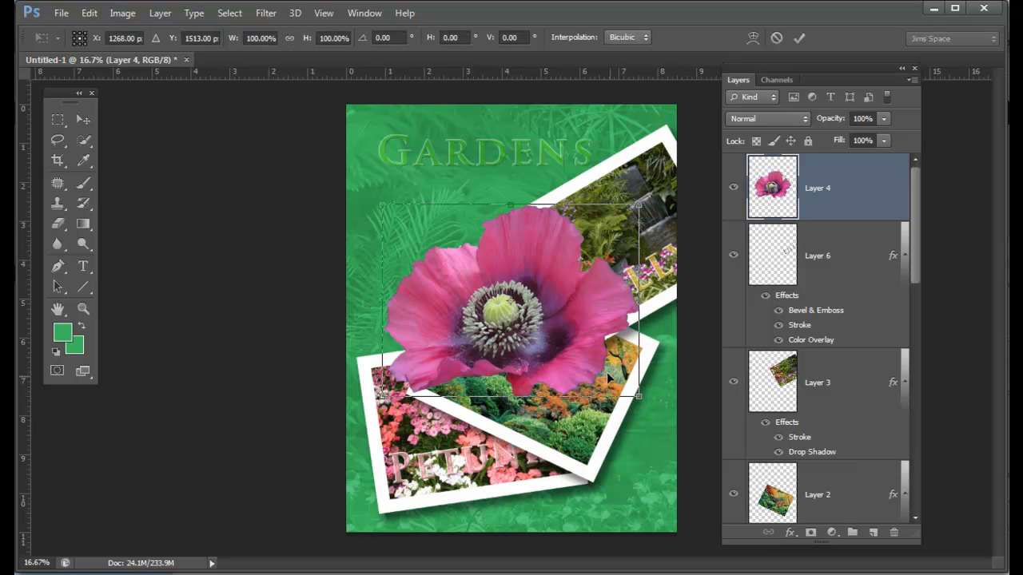
left_click_drag(637, 395, 652, 407)
left_click_drag(577, 288, 657, 466)
key("Return")
left_click(89, 124)
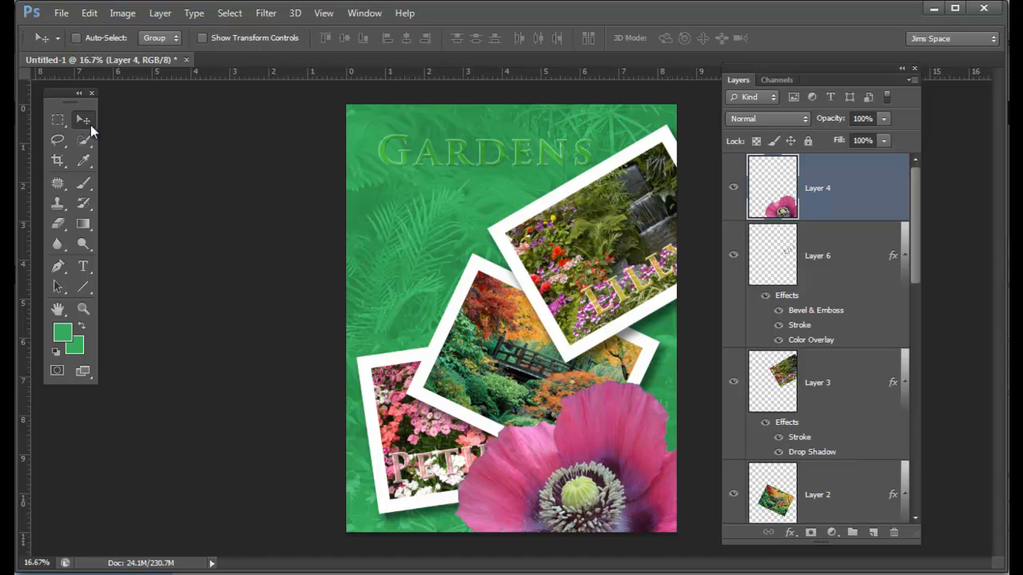
left_click_drag(537, 464, 555, 452)
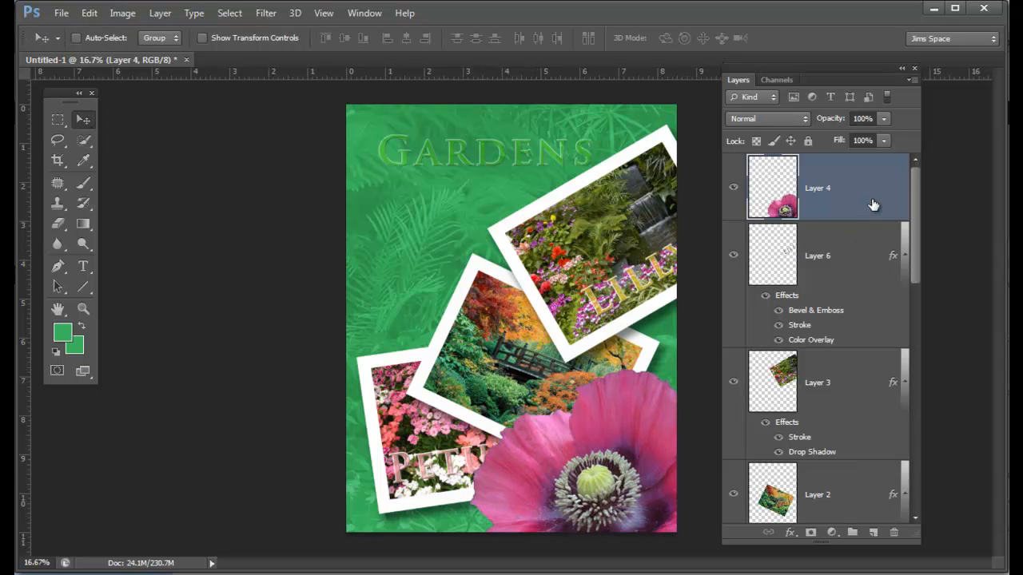
Step: Add a Hue/Saturation adjustment layer above Layer 4 with the saturation set to +15
left_click(832, 533)
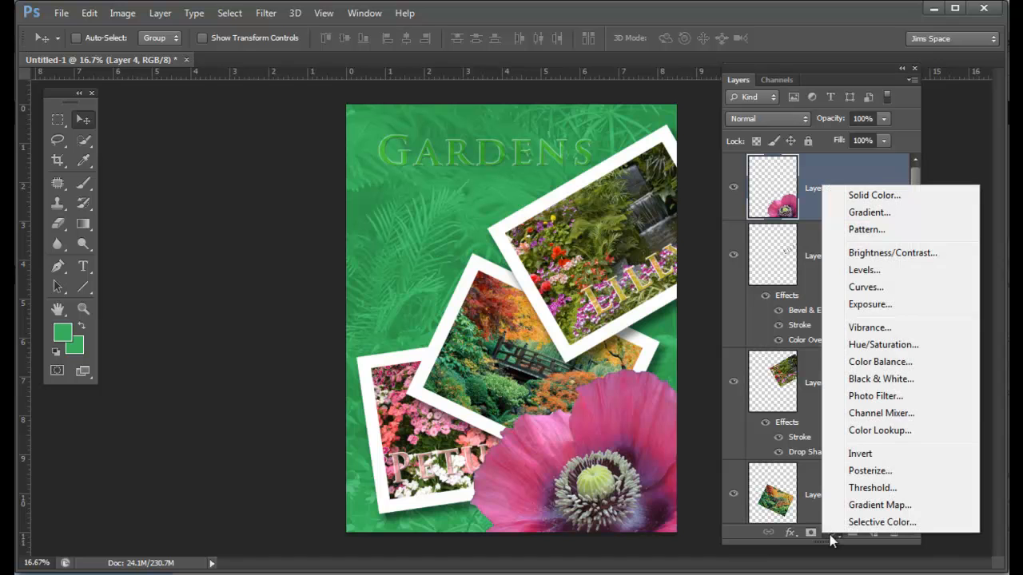
left_click(873, 348)
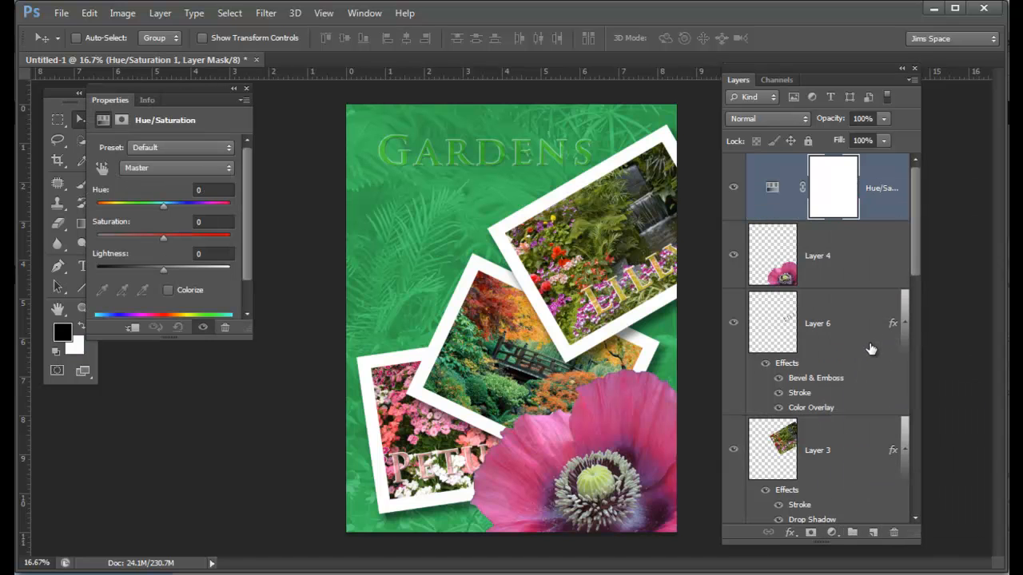
left_click_drag(162, 241, 179, 235)
left_click_drag(195, 90, 235, 89)
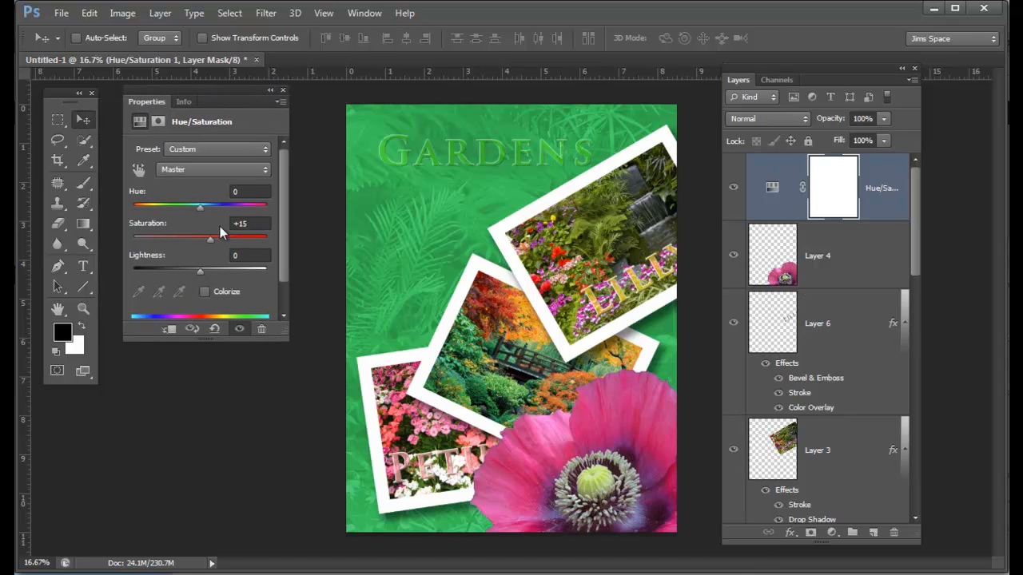
left_click(282, 91)
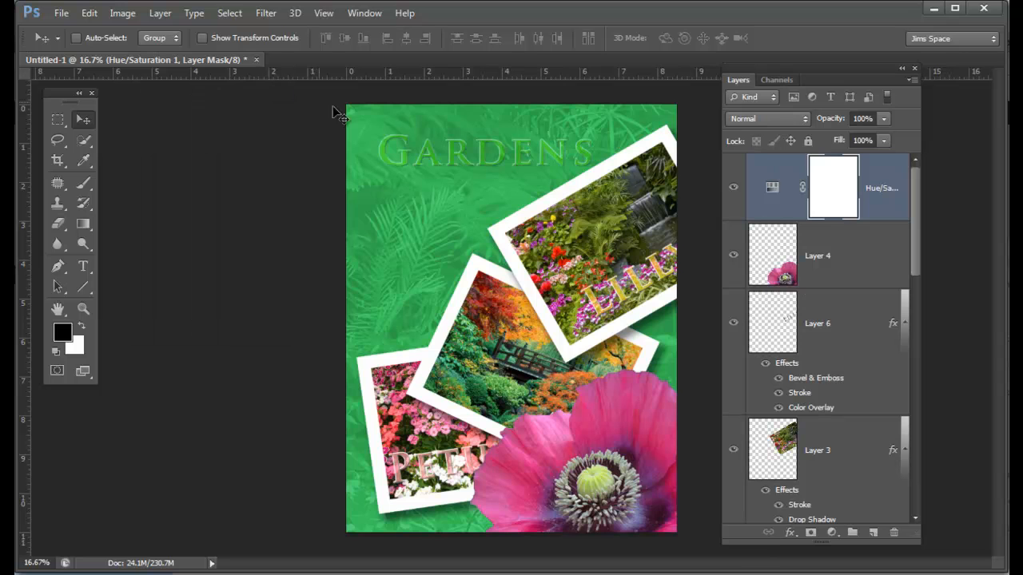
Step: Compare the whole poster with and without the Hue/Saturation adjustment layer
left_click(733, 189)
left_click(734, 189)
left_click(734, 190)
left_click(734, 189)
left_click(733, 189)
Step: Clip the Hue/Saturation adjustment layer to the poppy on Layer 4 and compare the poppy with and without it
left_click(879, 215, "alt")
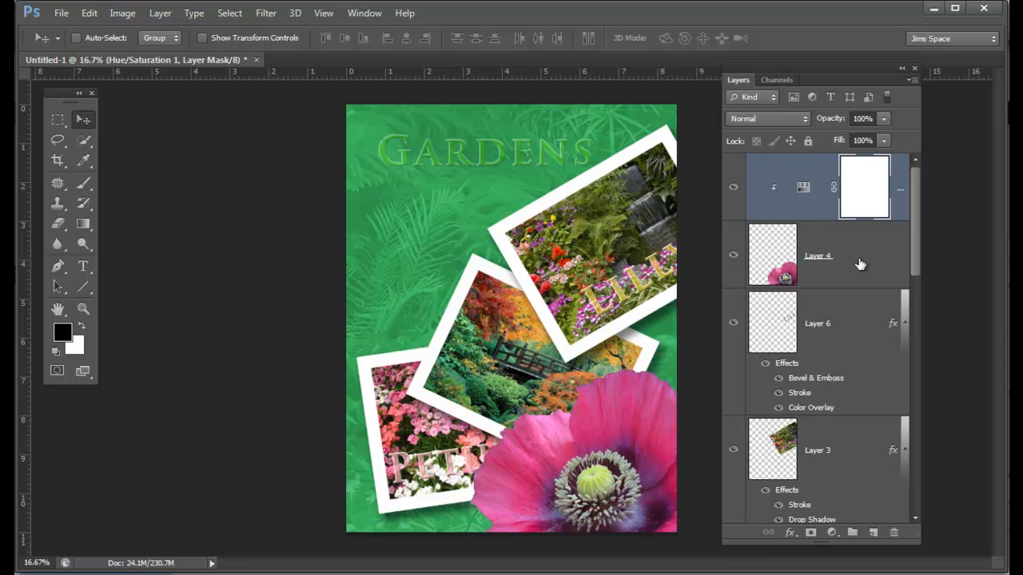
left_click(734, 190)
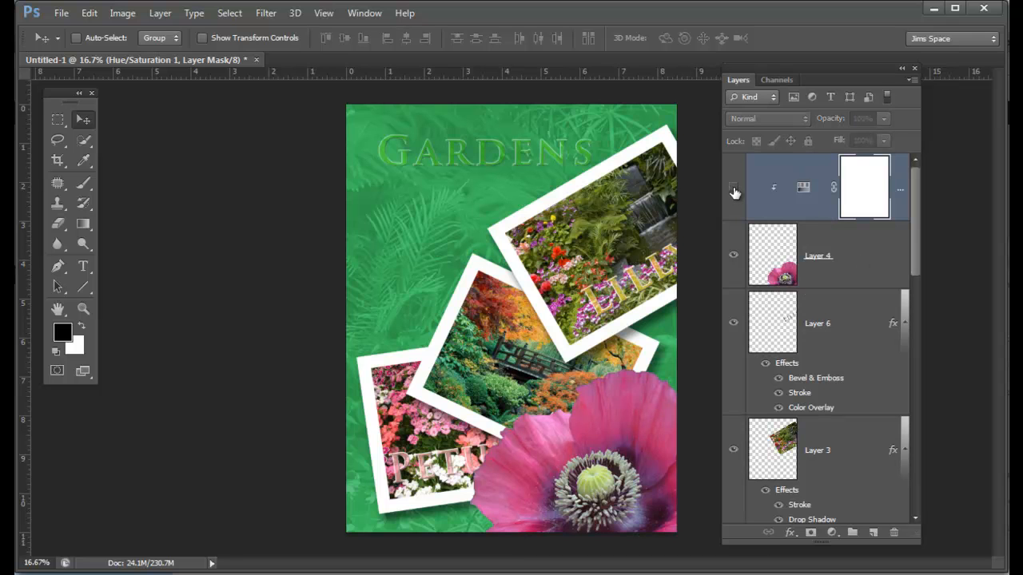
left_click(733, 190)
left_click(734, 189)
left_click(734, 189)
left_click(734, 189)
left_click(733, 190)
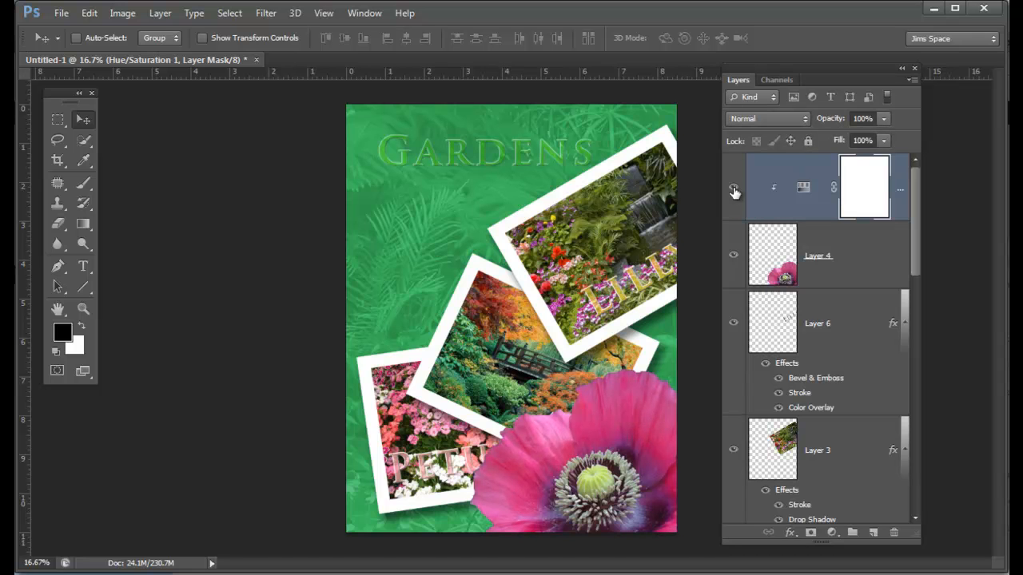
Step: Create a new layer above the adjustment and draw a rectangular marquee selection about 0.6 inches inside the page edges
left_click(871, 534)
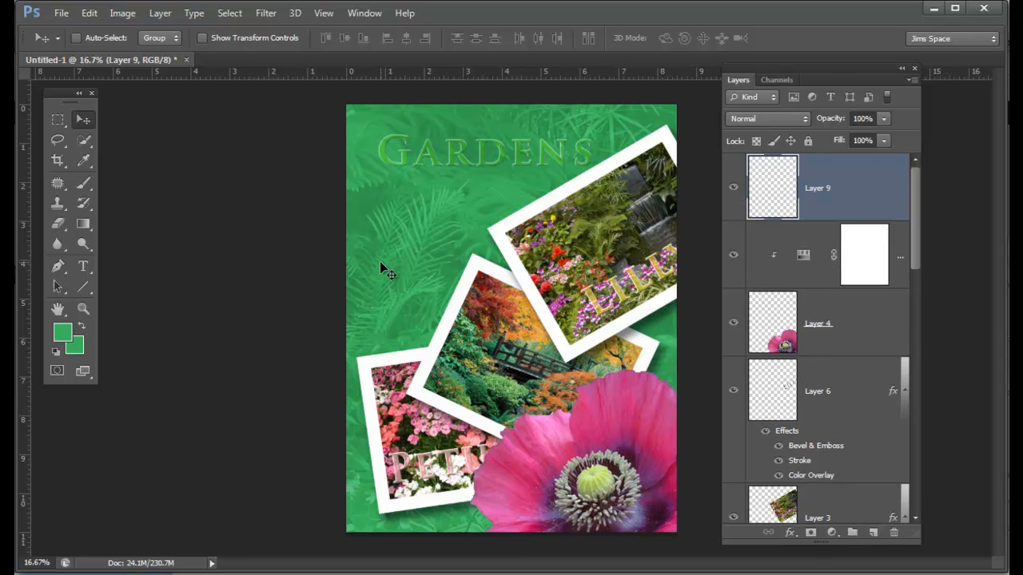
left_click(62, 128)
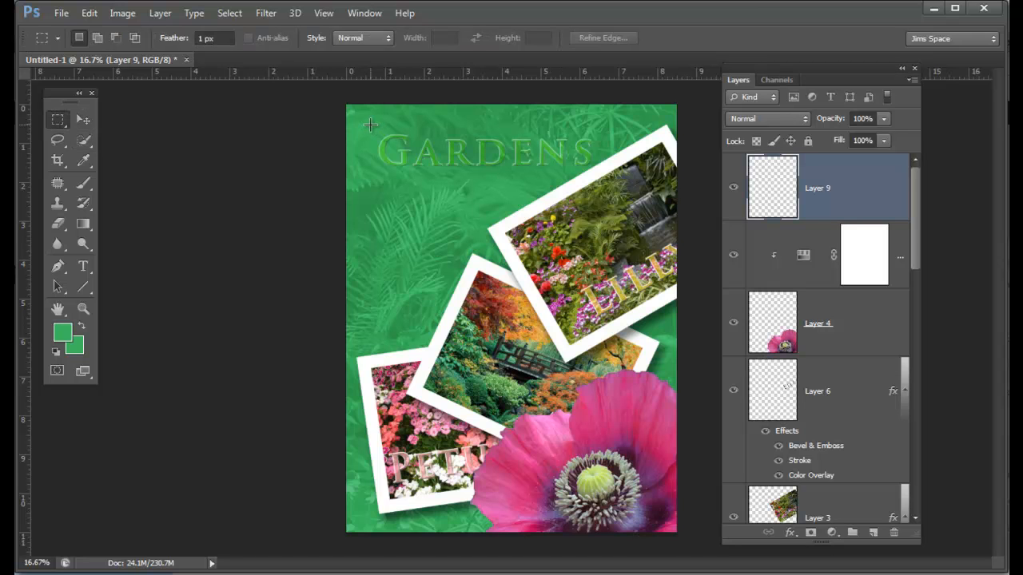
left_click_drag(384, 158, 652, 505)
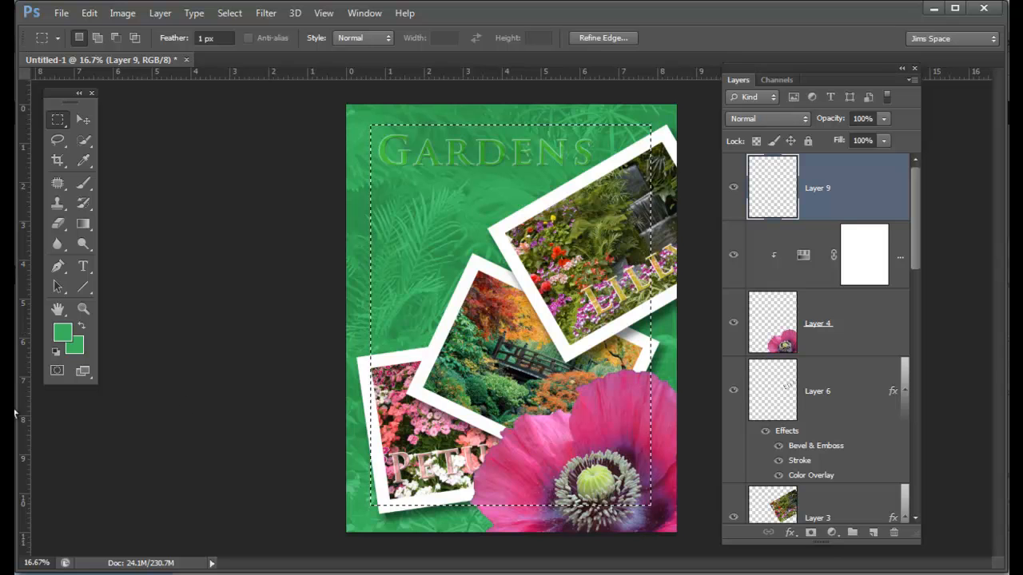
Step: Stroke the rectangular selection on Layer 9 with a white 5 px line centred on its edge, and deselect
key("d")
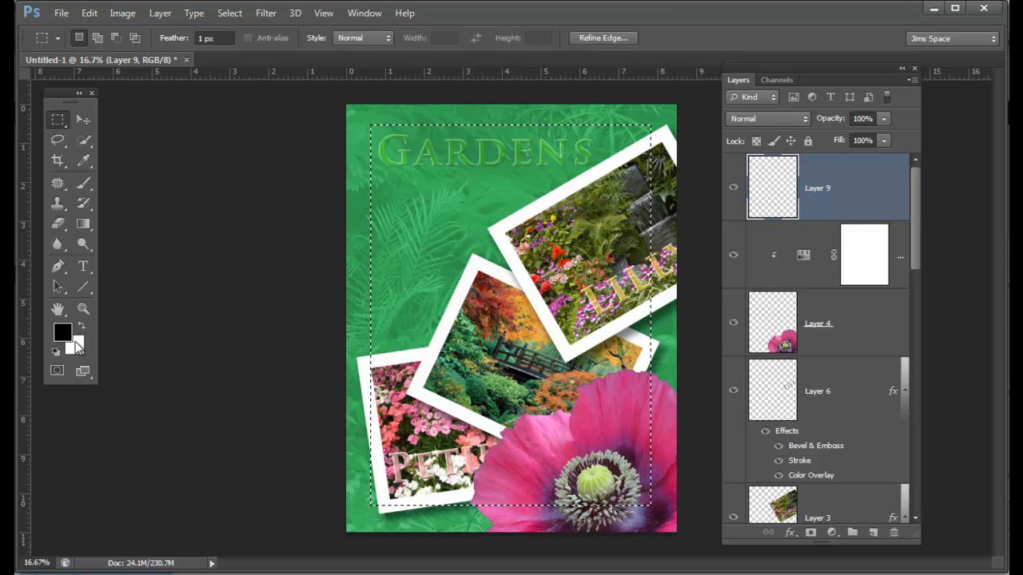
key("x")
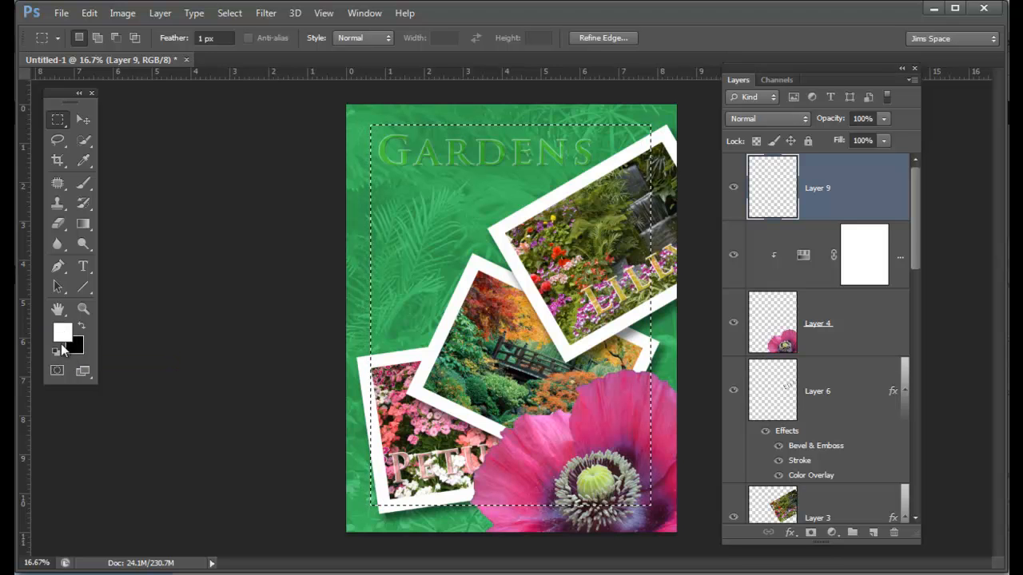
left_click(88, 12)
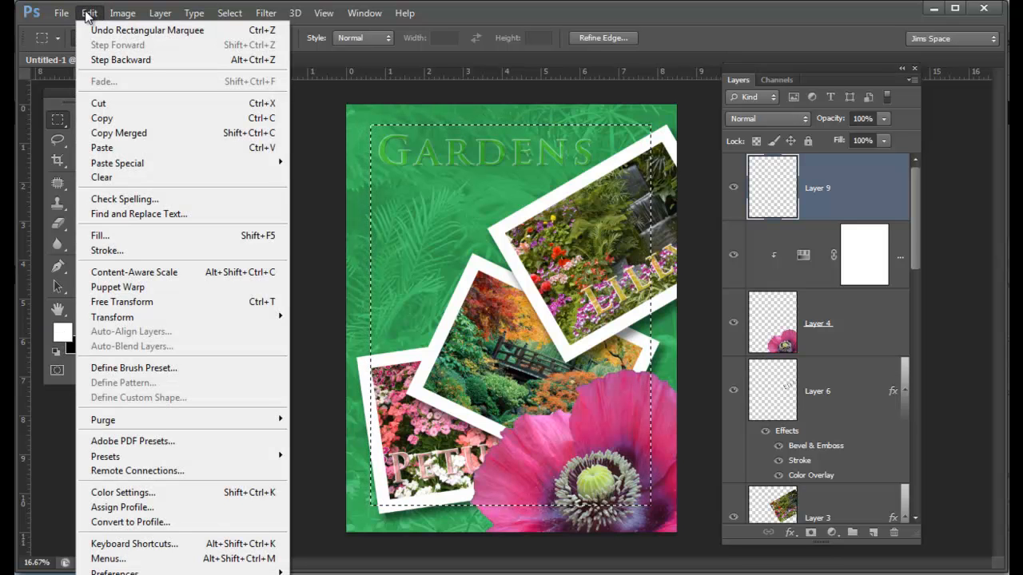
left_click(124, 253)
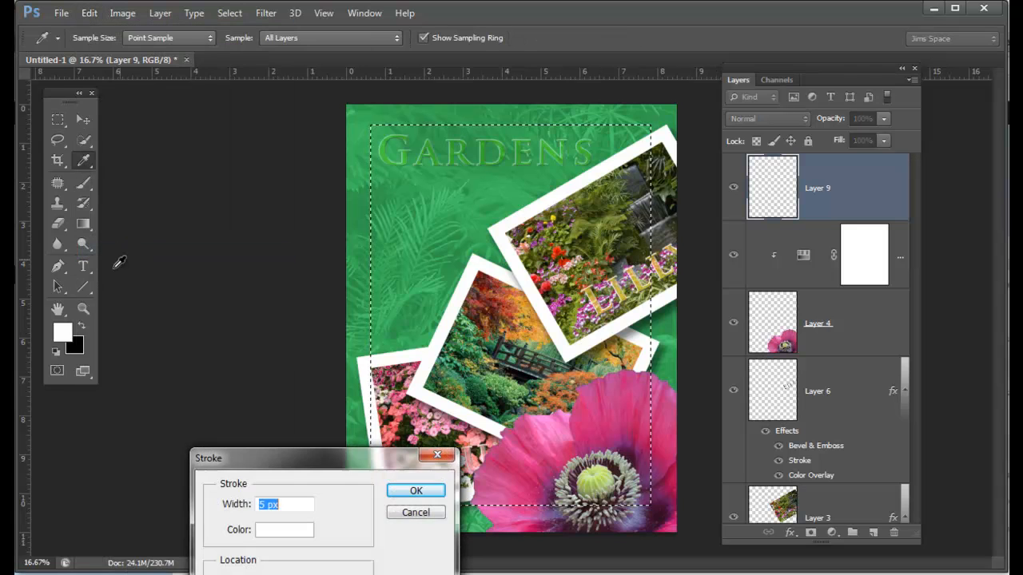
mouse_move(251, 466)
left_mouse_down()
mouse_move(245, 296)
mouse_move(183, 299)
left_mouse_up()
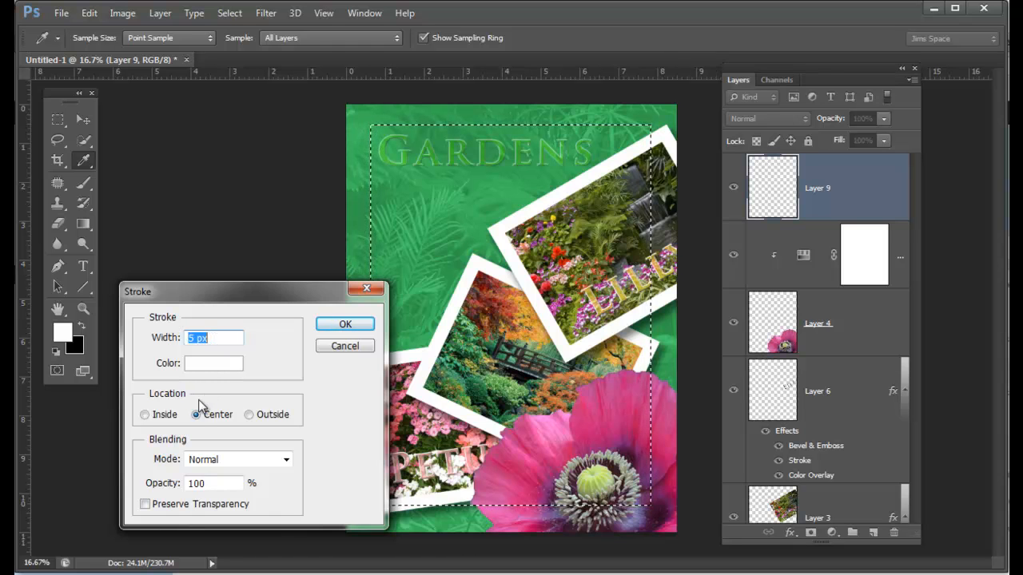
key("Return")
key("m")
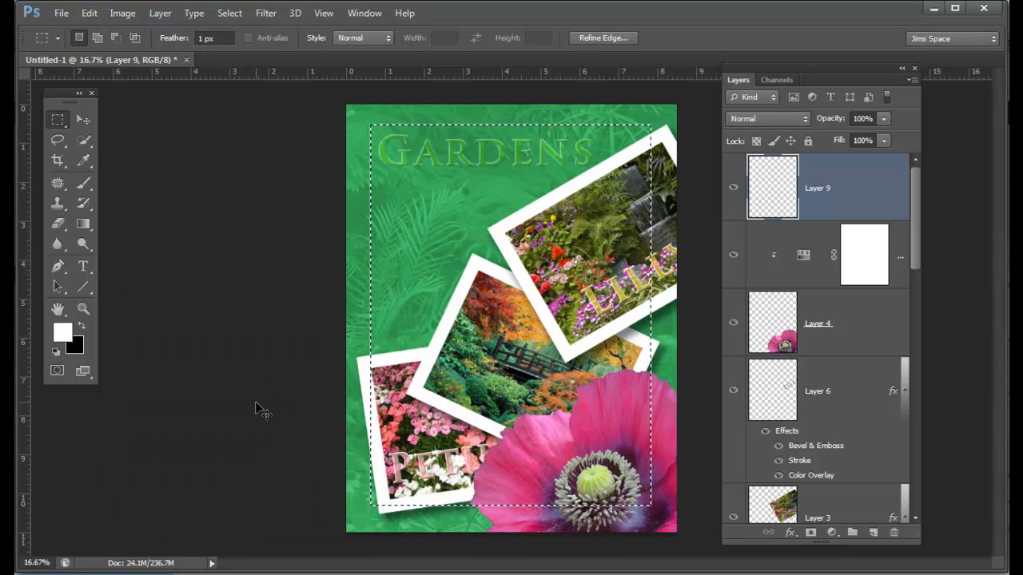
key("ctrl+d")
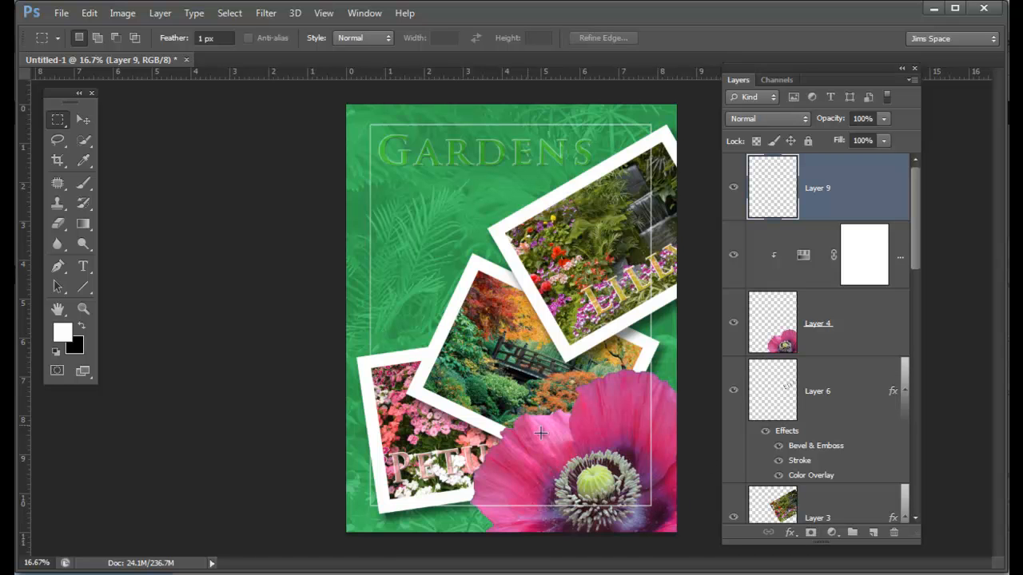
Step: Add a layer mask to Layer 9 and set up a linear black-to-transparent gradient for it at 100% opacity
left_click(812, 534)
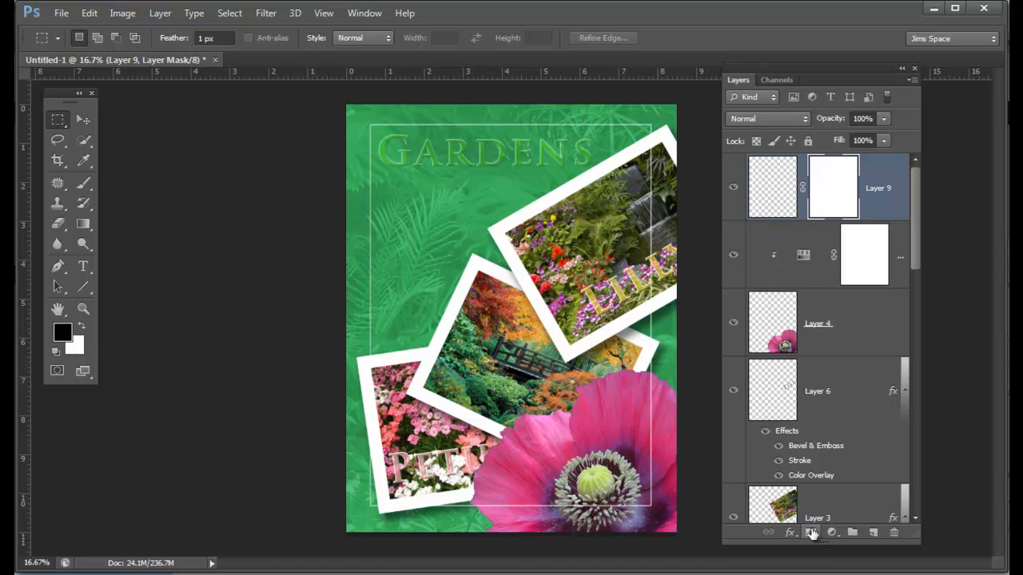
left_click(60, 349)
left_click(84, 183)
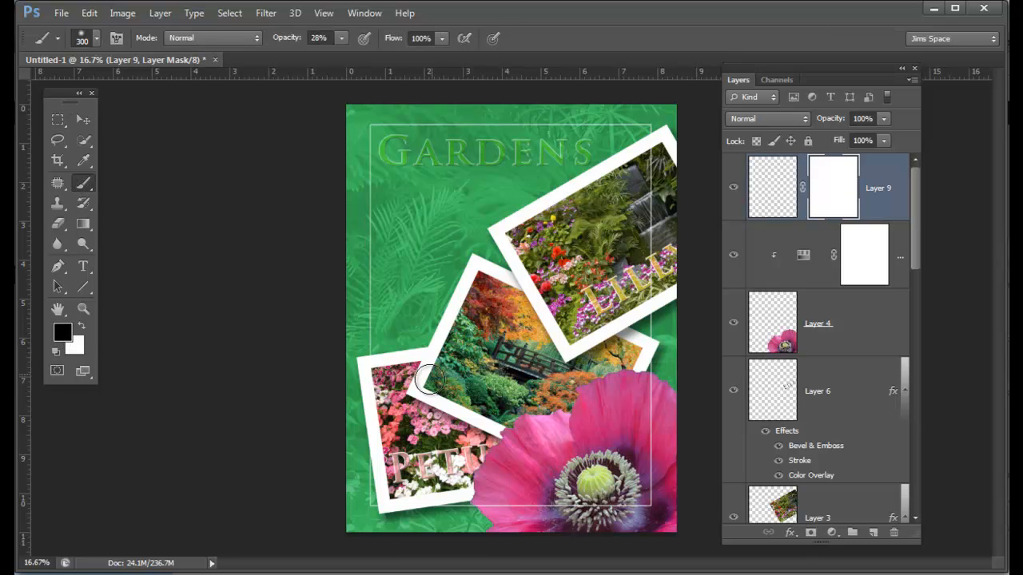
left_click(84, 227)
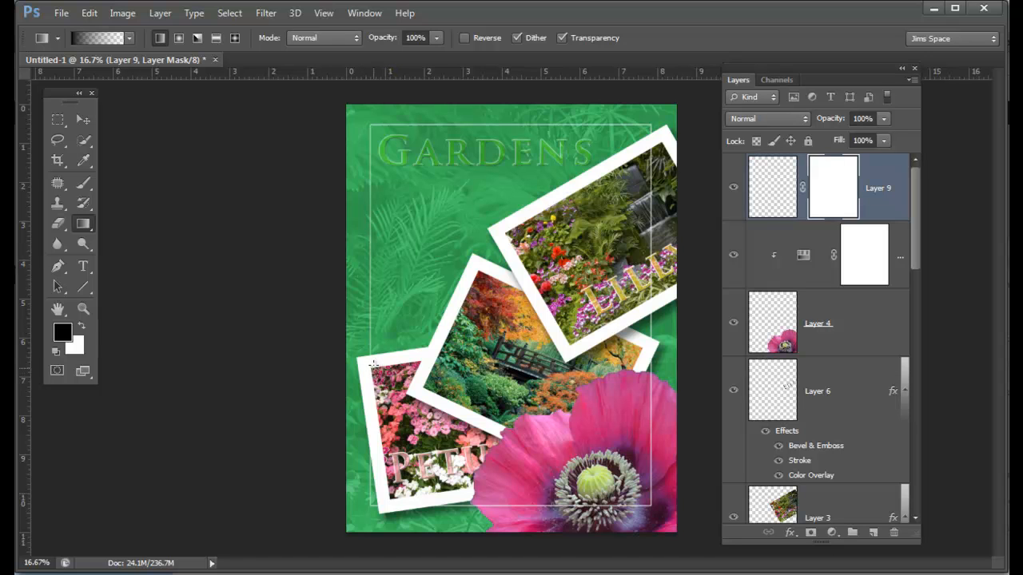
left_click(129, 39)
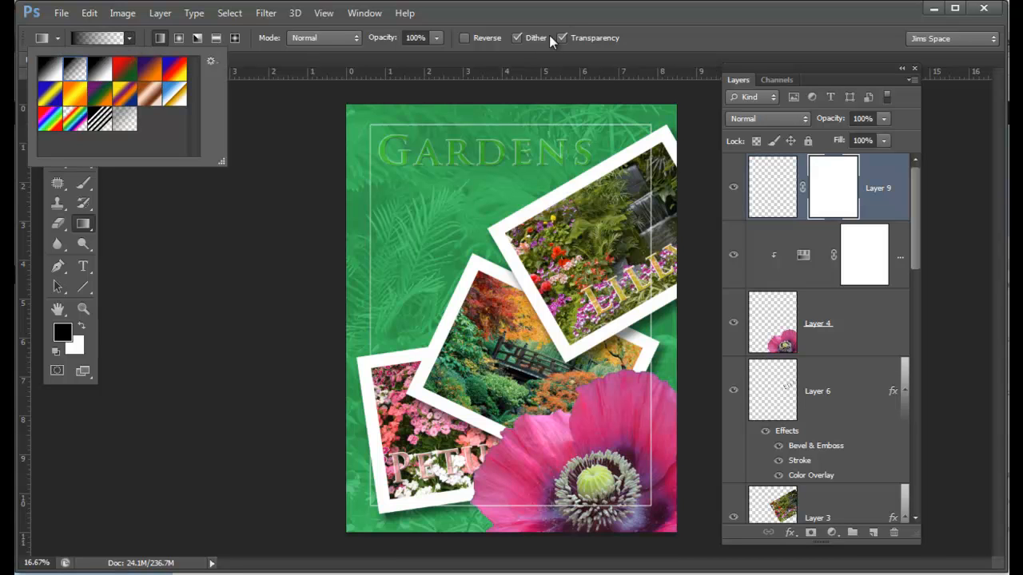
left_click(565, 14)
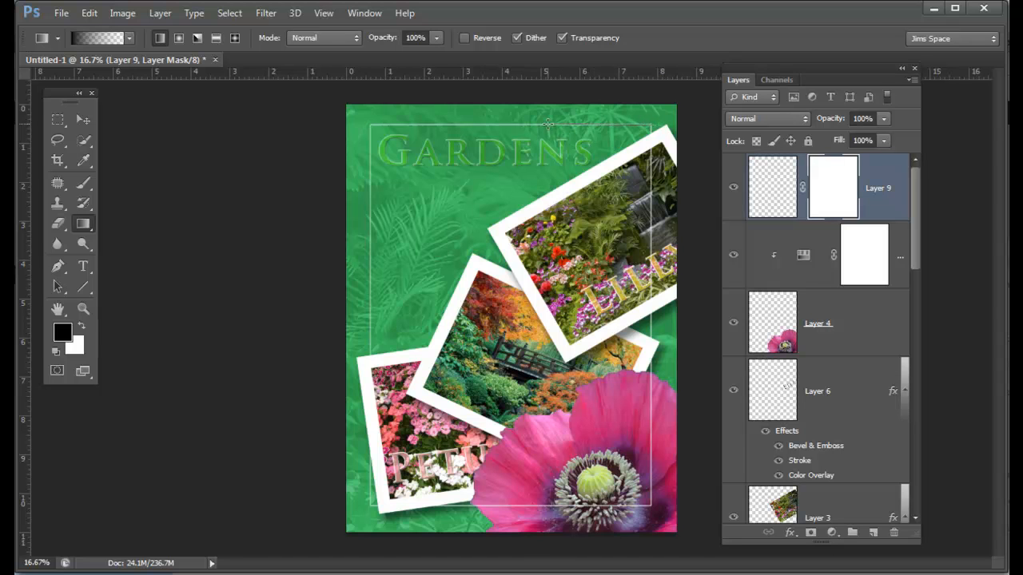
Step: Fade out the border's right and lower parts with gradients on Layer 9's mask, and shift the remaining corner slightly up and left
left_click_drag(652, 123, 548, 124)
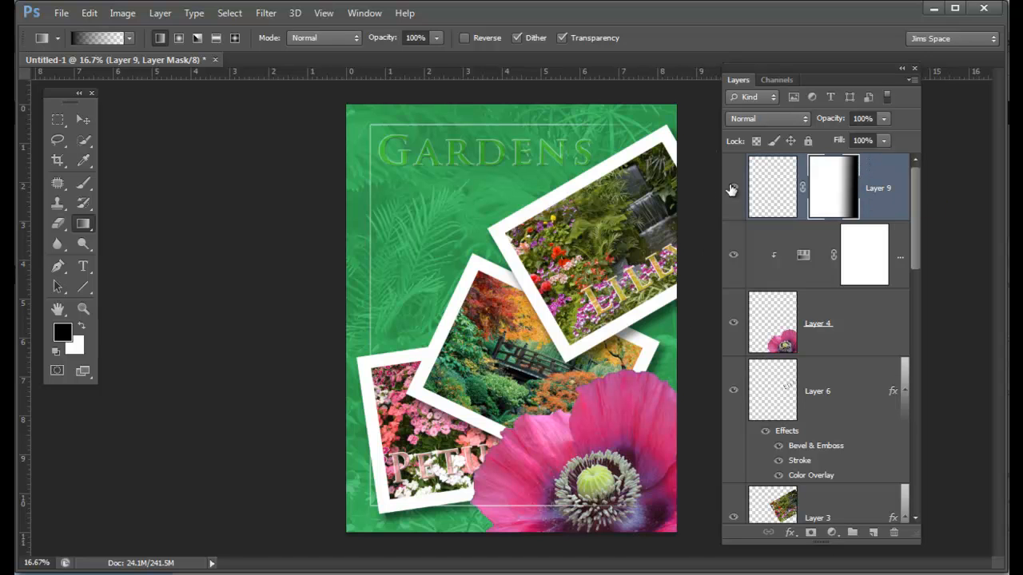
left_click_drag(638, 125, 503, 126)
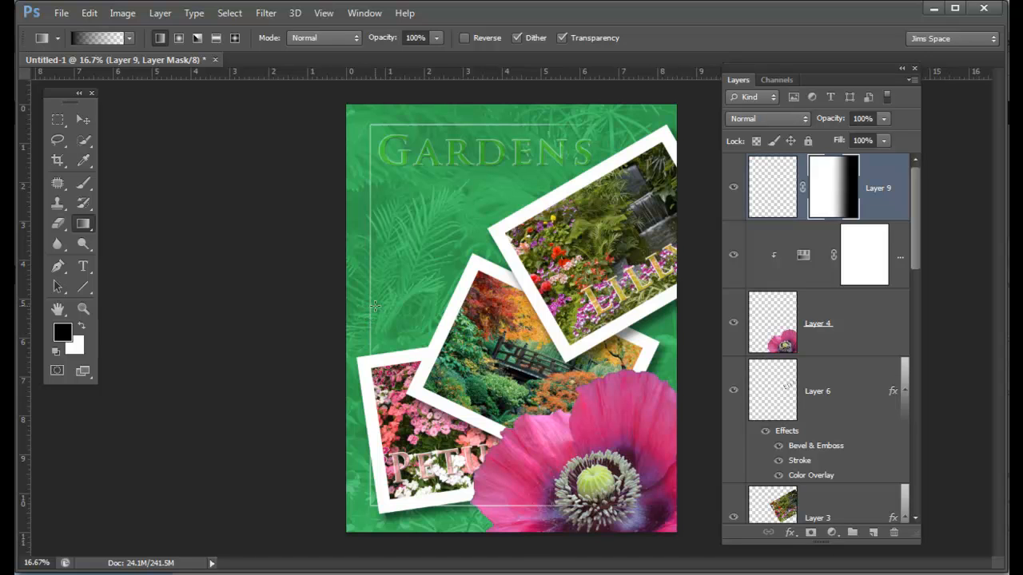
left_click_drag(368, 203, 363, 231)
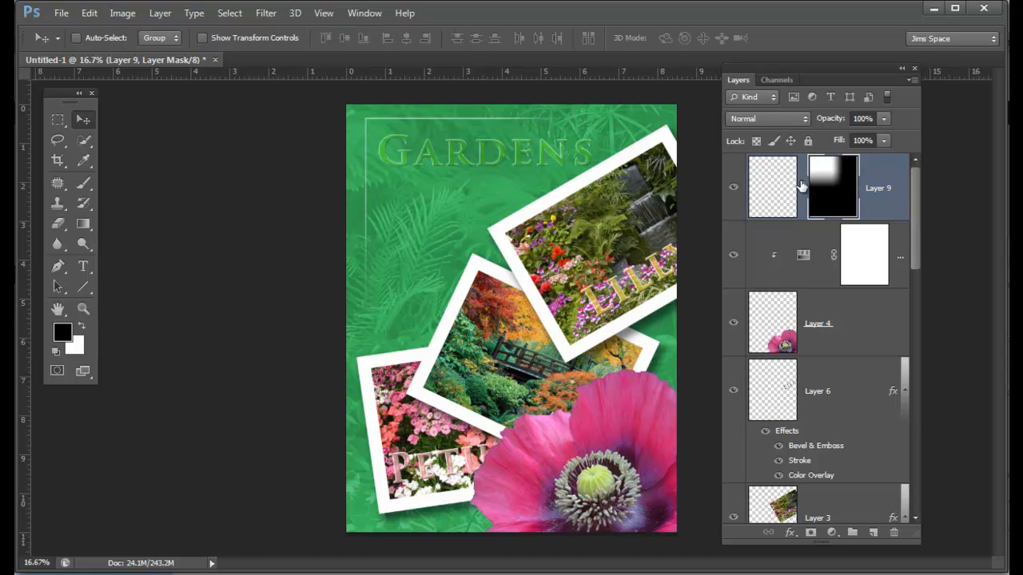
Step: Duplicate Layer 9 and offset the copy slightly up and left to form a second parallel corner line
left_click(893, 177)
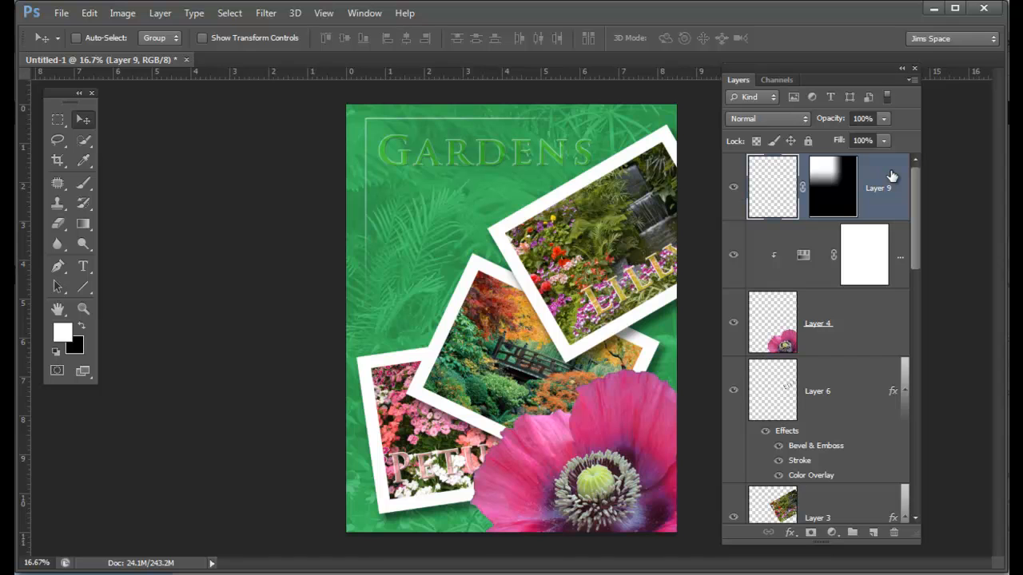
key("ctrl+j")
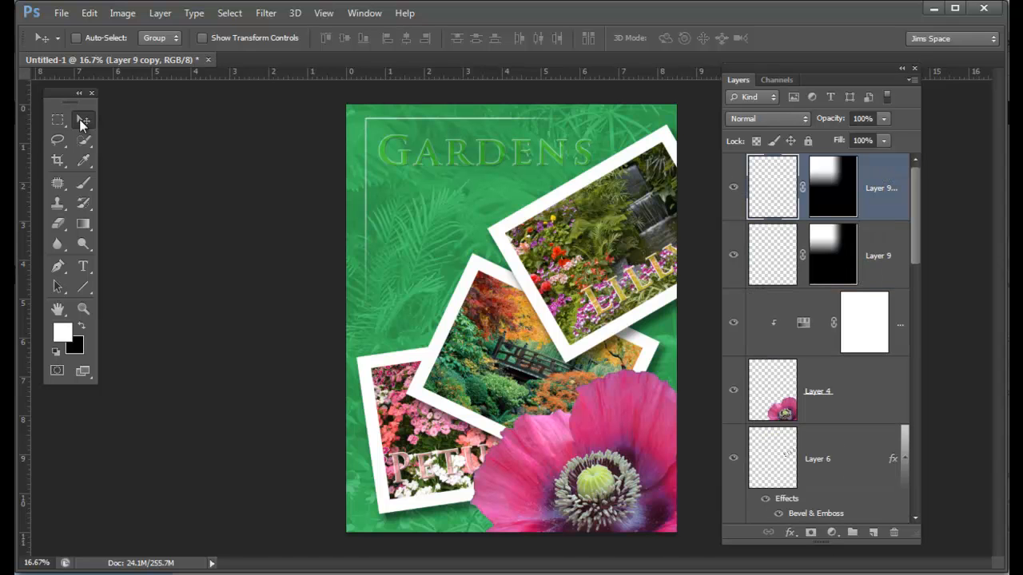
mouse_move(407, 222)
left_mouse_down()
mouse_move(419, 235)
mouse_move(403, 214)
left_mouse_up()
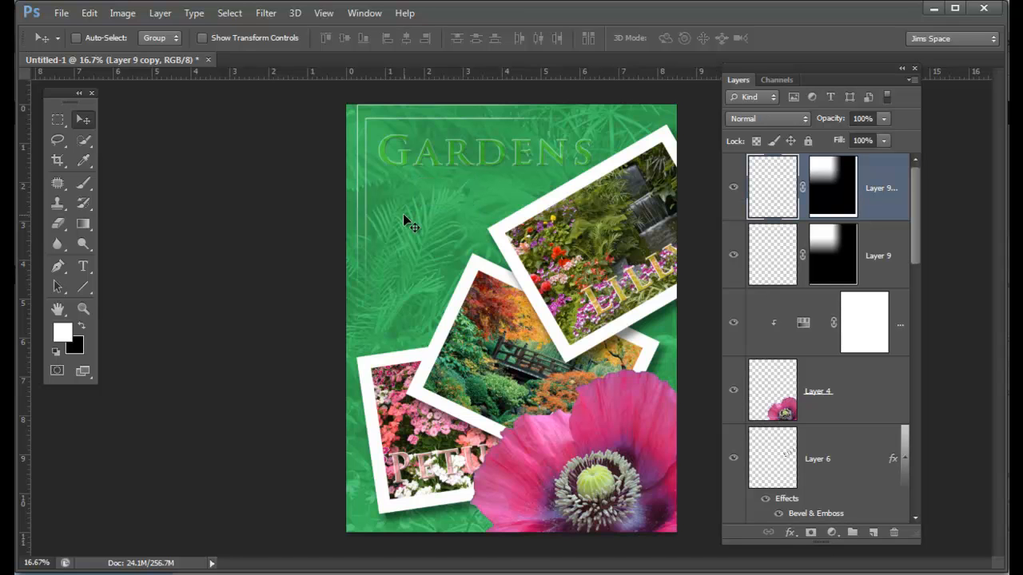